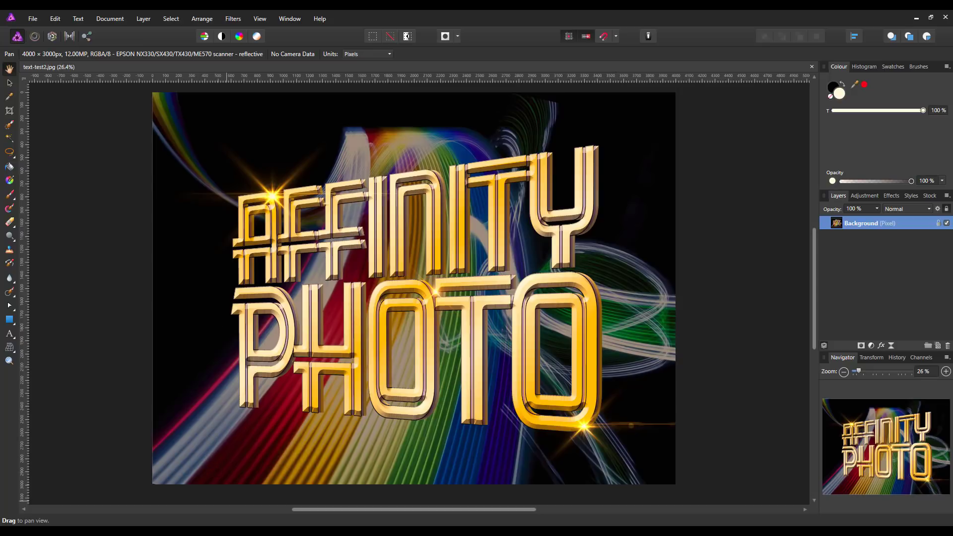
- Switch to the browser and examine the Envato Tuts+ retro text effect tutorial, including its final image preview and first step's font and text setup
mouse_move(233, 532)
click(233, 499)
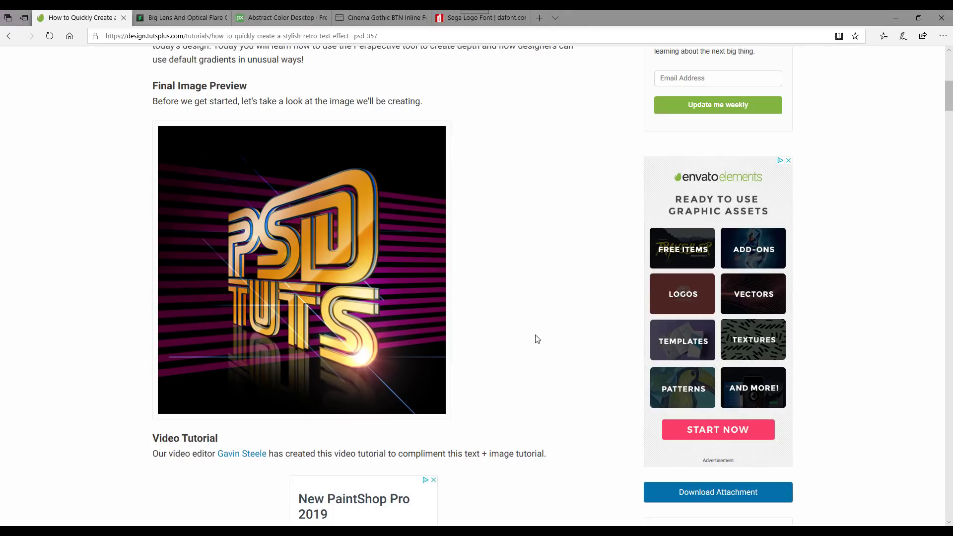
scroll(540, 337, up, 4)
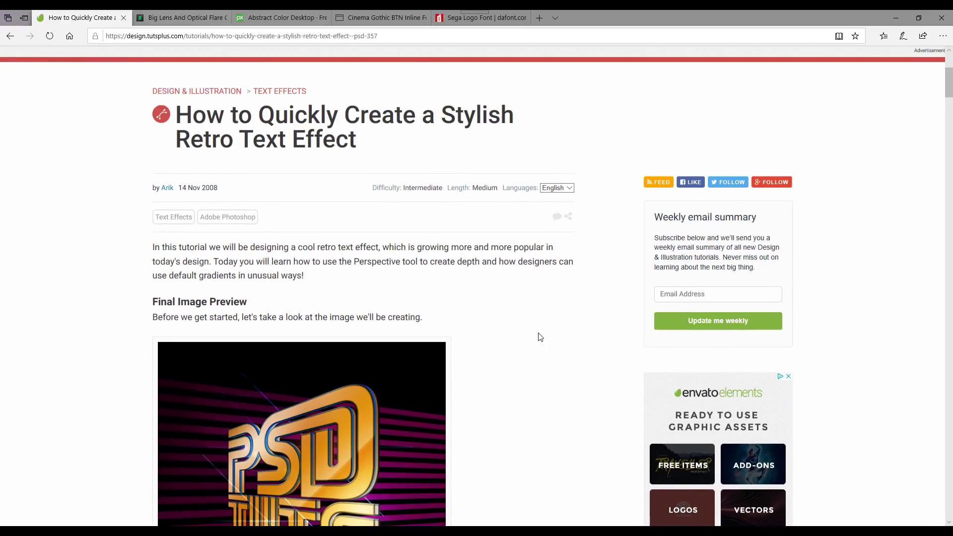
scroll(253, 229, up, 4)
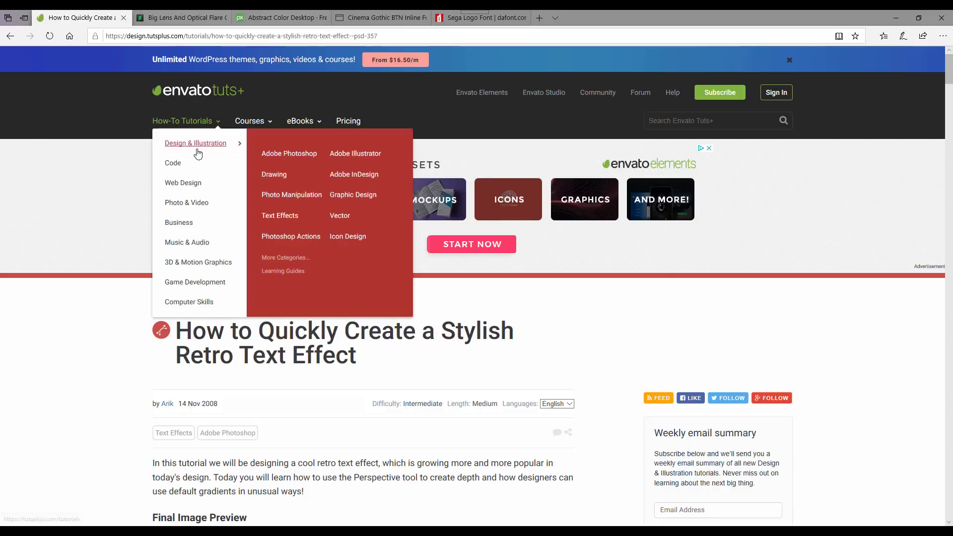
scroll(564, 329, down, 3)
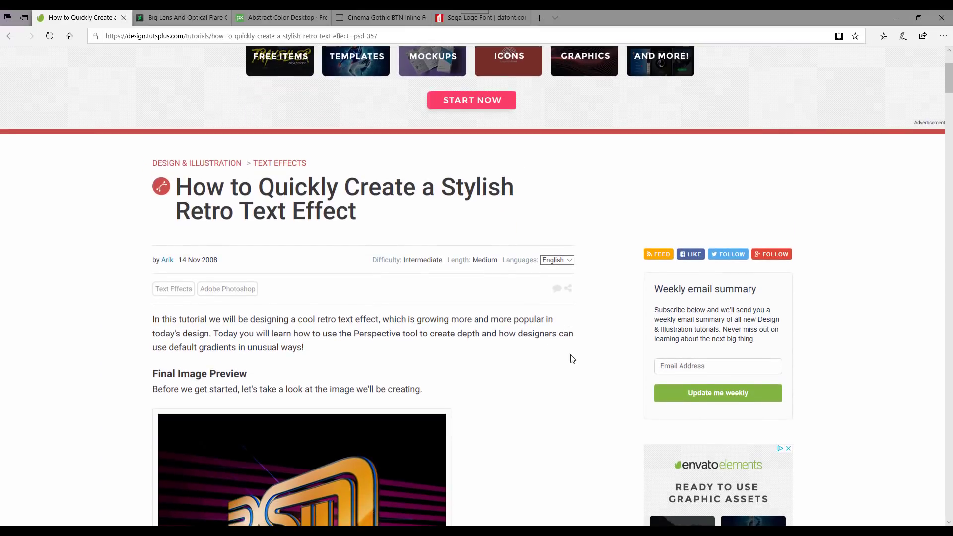
scroll(571, 360, down, 4)
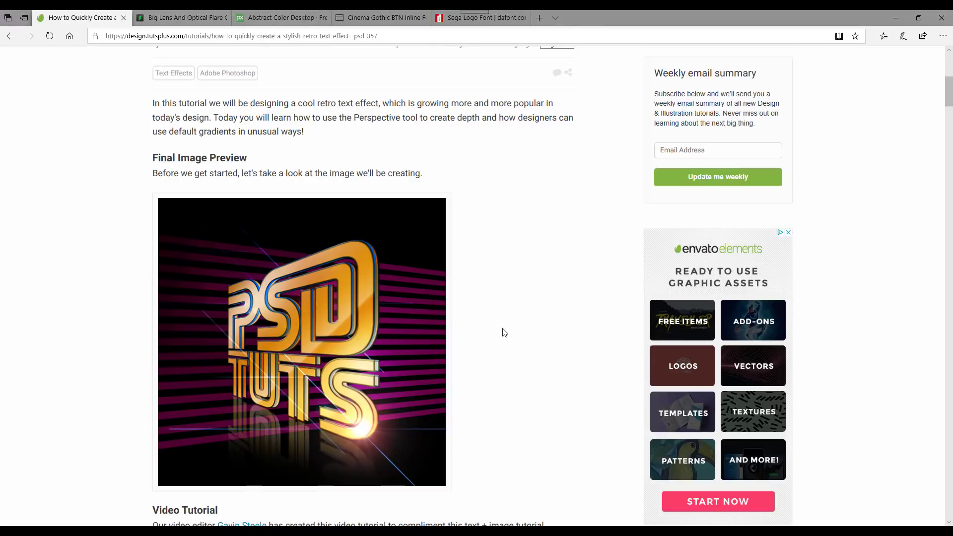
scroll(504, 332, down, 3)
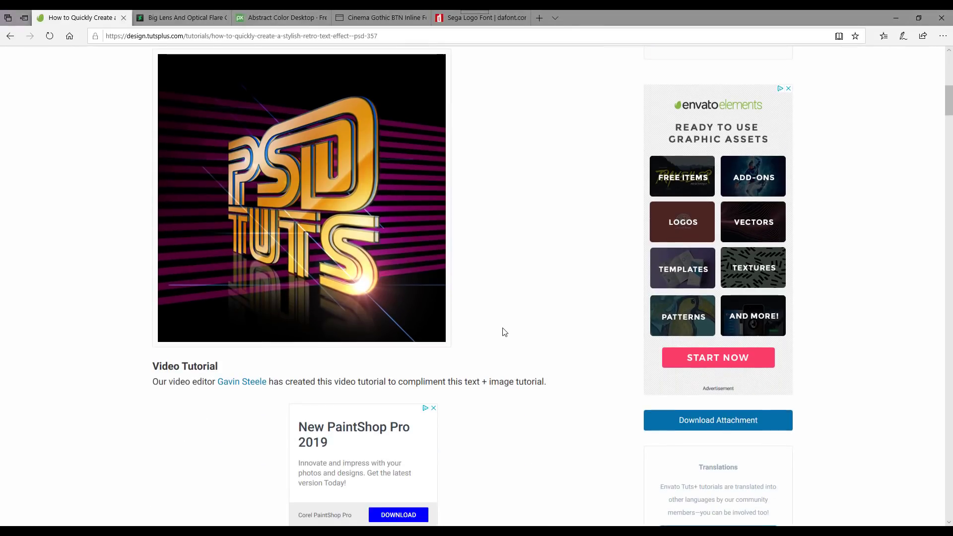
scroll(505, 332, down, 6)
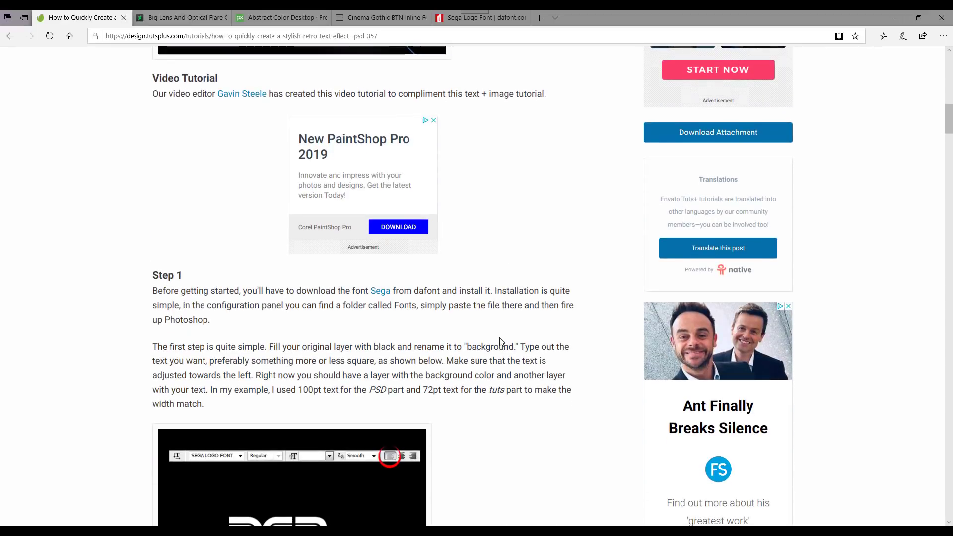
scroll(500, 357, down, 4)
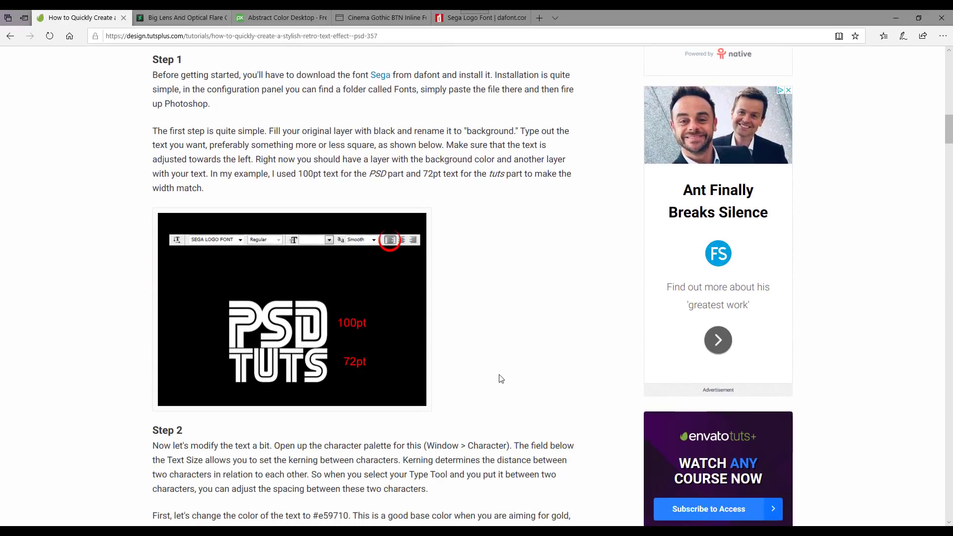
scroll(500, 378, down, 4)
scroll(500, 379, up, 7)
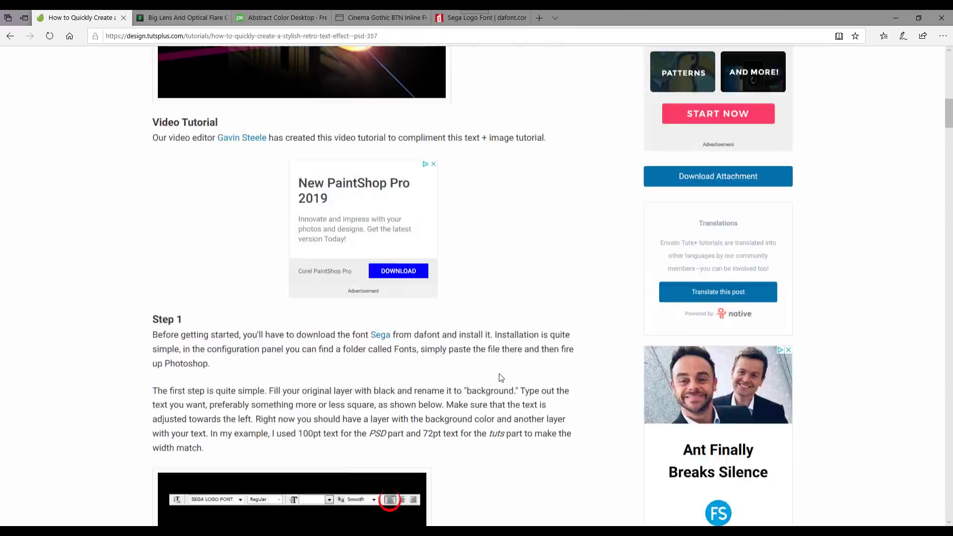
scroll(499, 373, up, 6)
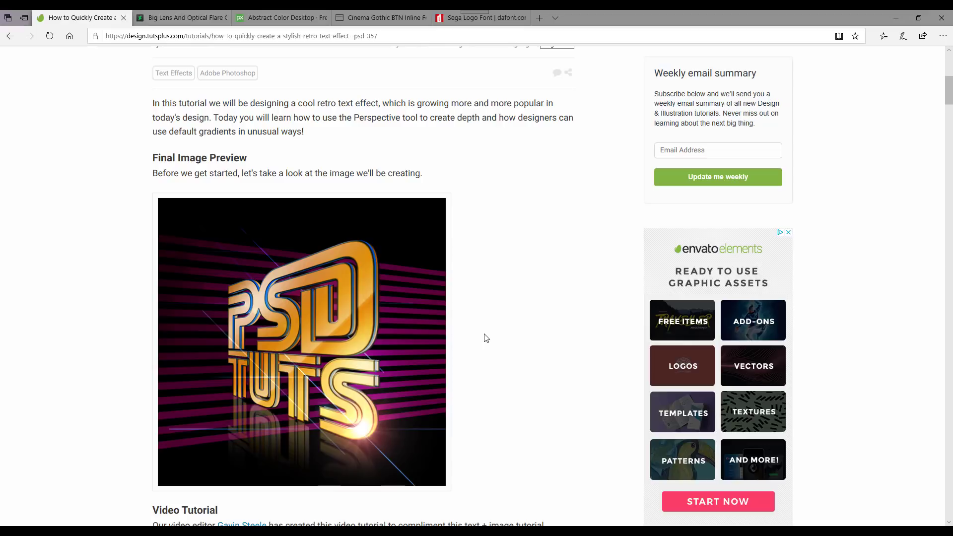
scroll(484, 337, up, 4)
scroll(488, 339, up, 2)
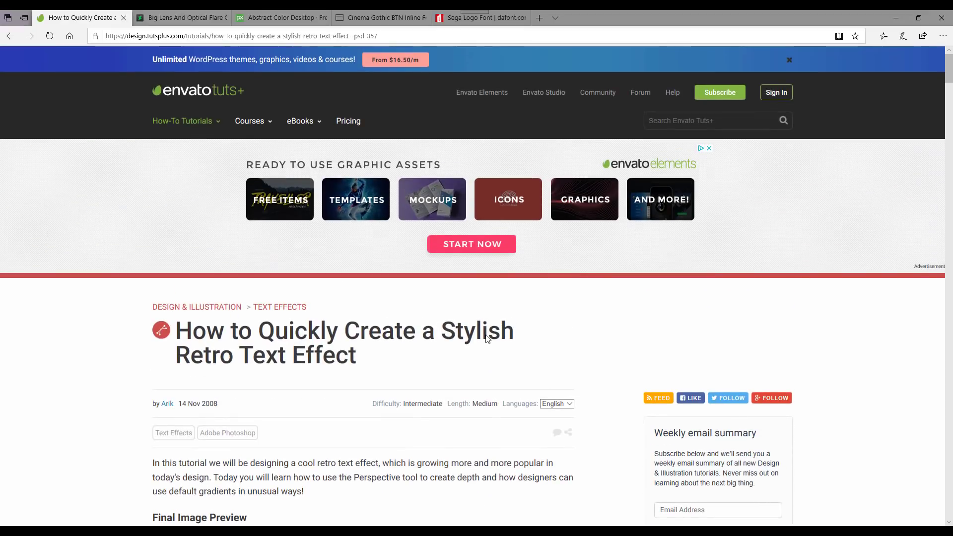
mouse_move(378, 532)
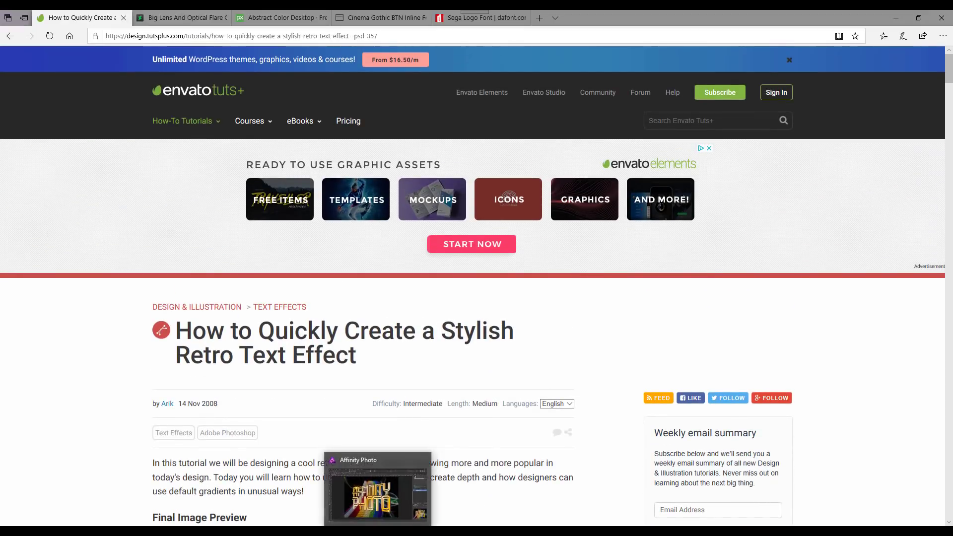
scroll(494, 415, down, 10)
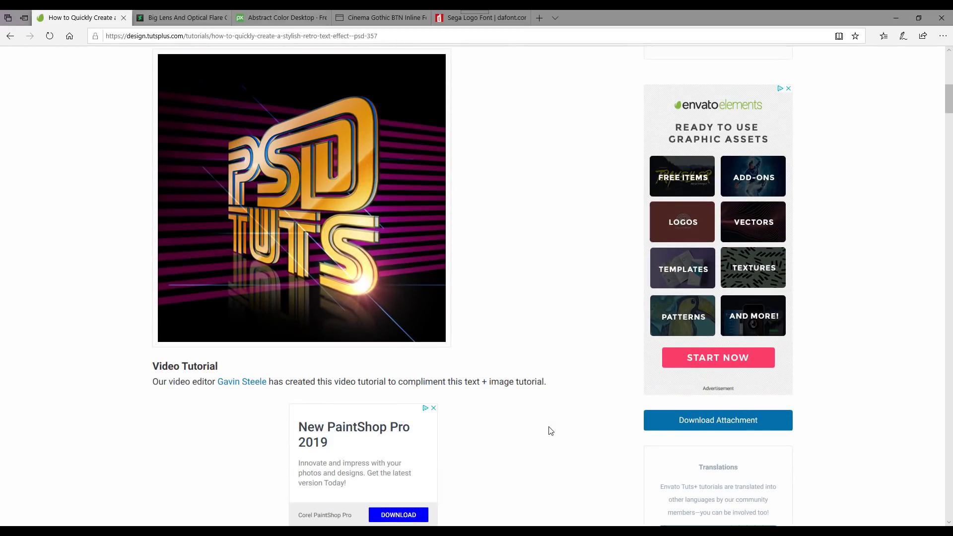
scroll(551, 431, up, 6)
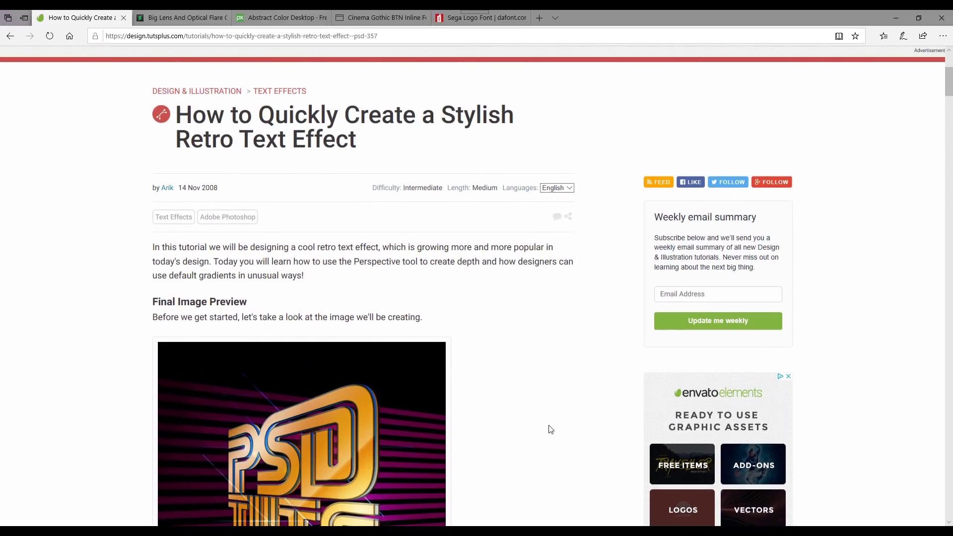
scroll(550, 429, down, 9)
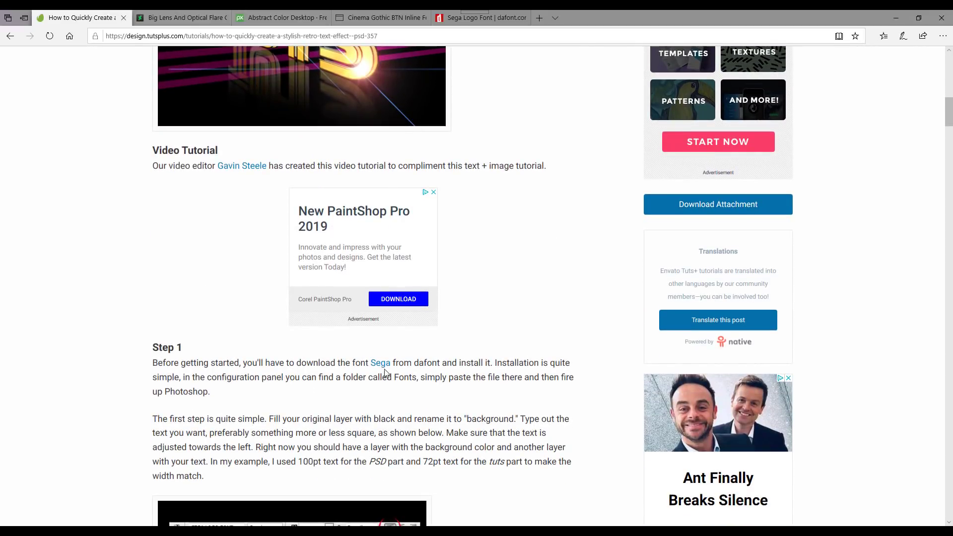
scroll(517, 339, up, 4)
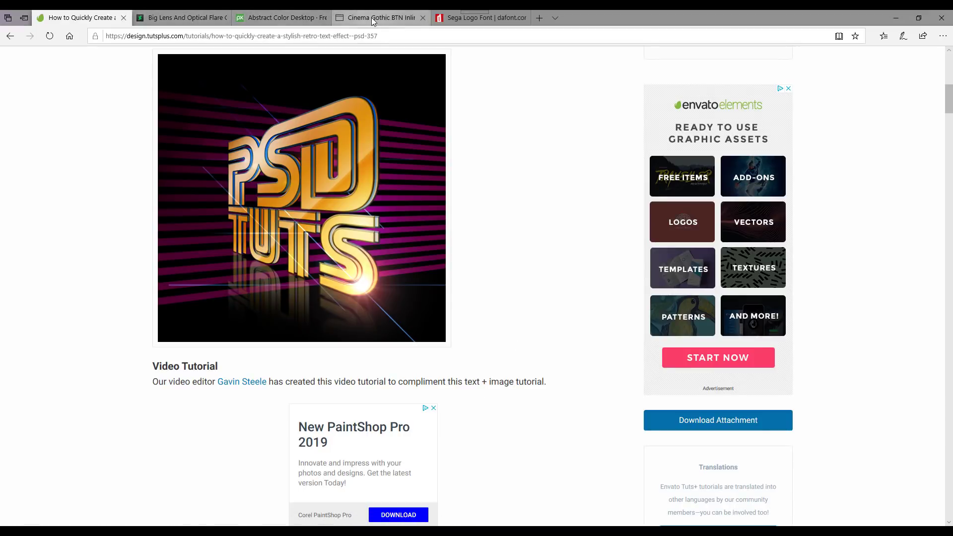
- View the Sega Logo Font page on dafont.com, closing the video download pop-up
click(475, 19)
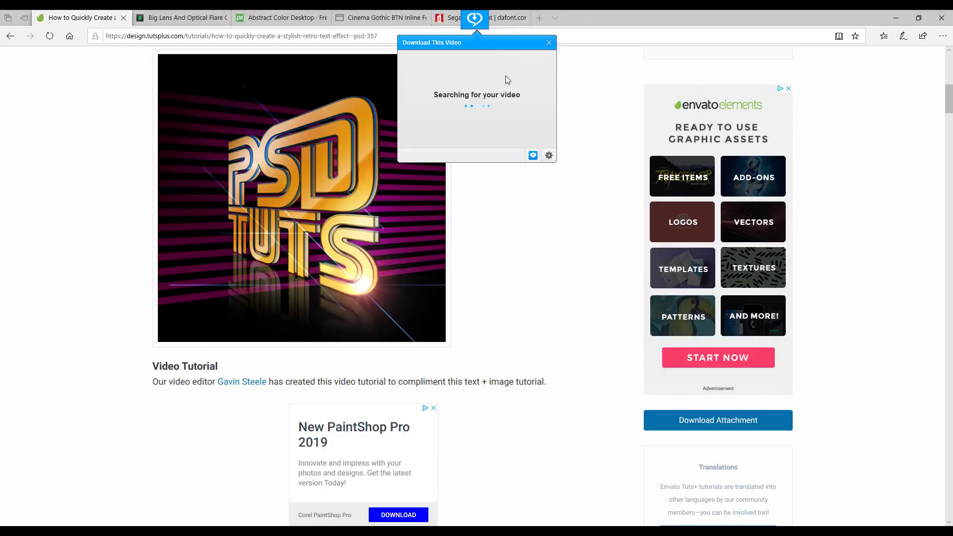
click(549, 42)
click(477, 18)
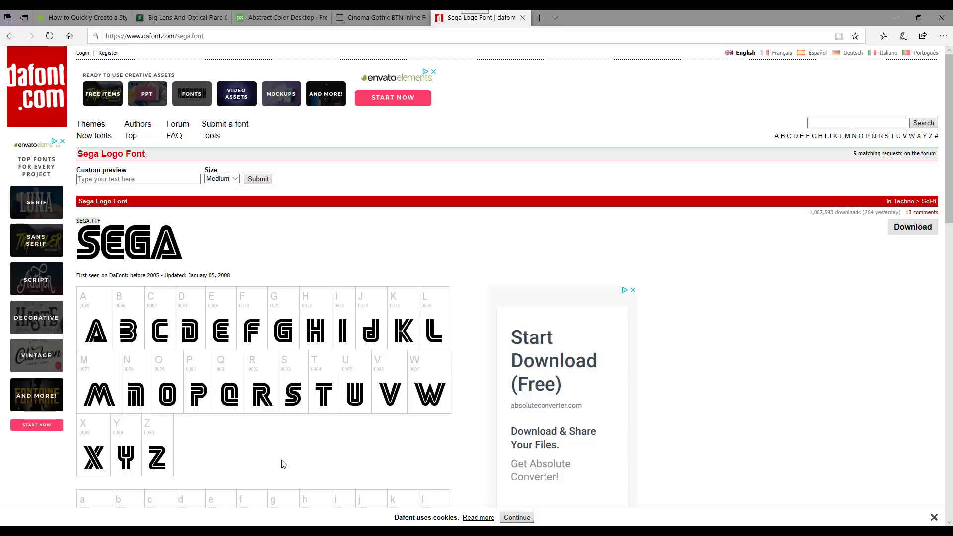
- Examine the Cinema Gothic BTN Inline font page on fontsup.com, including its details and demo preview
click(388, 19)
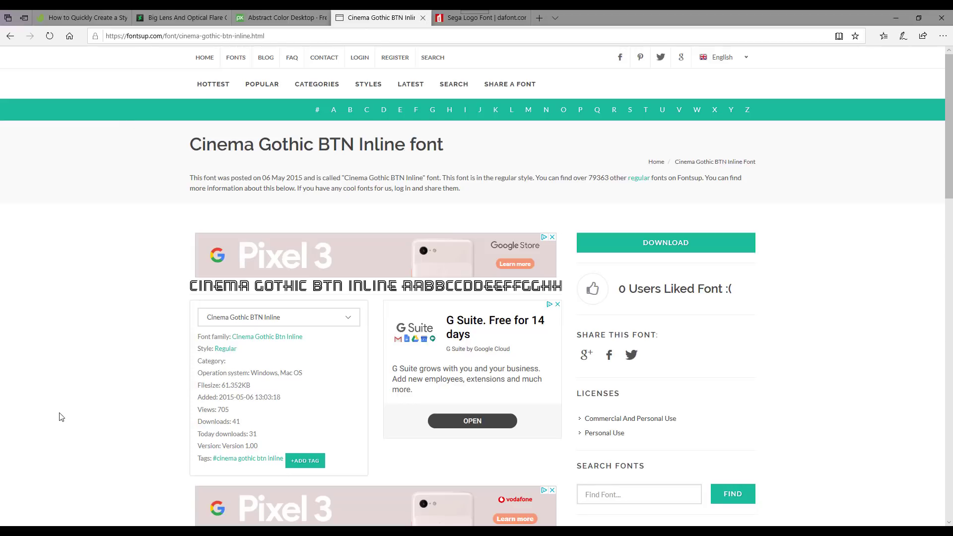
scroll(61, 416, down, 5)
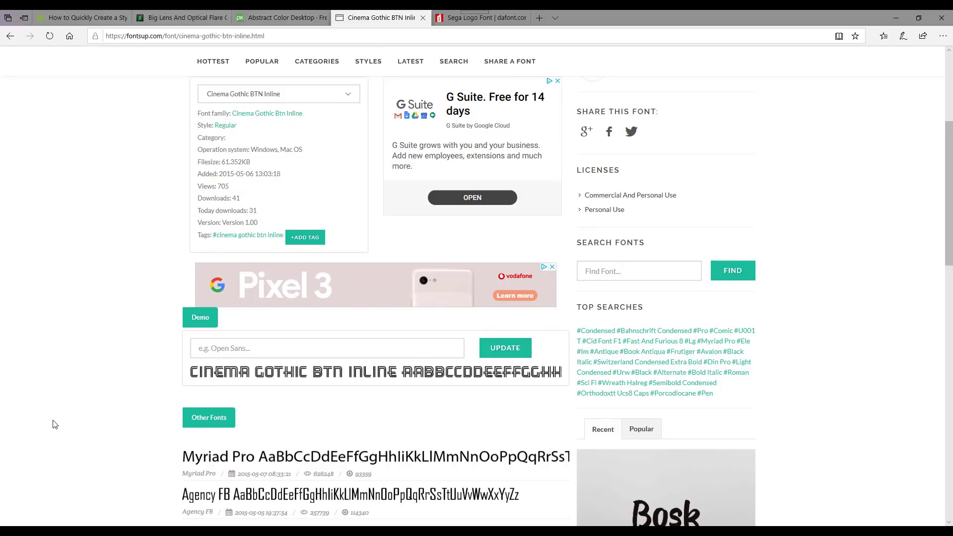
scroll(54, 425, up, 2)
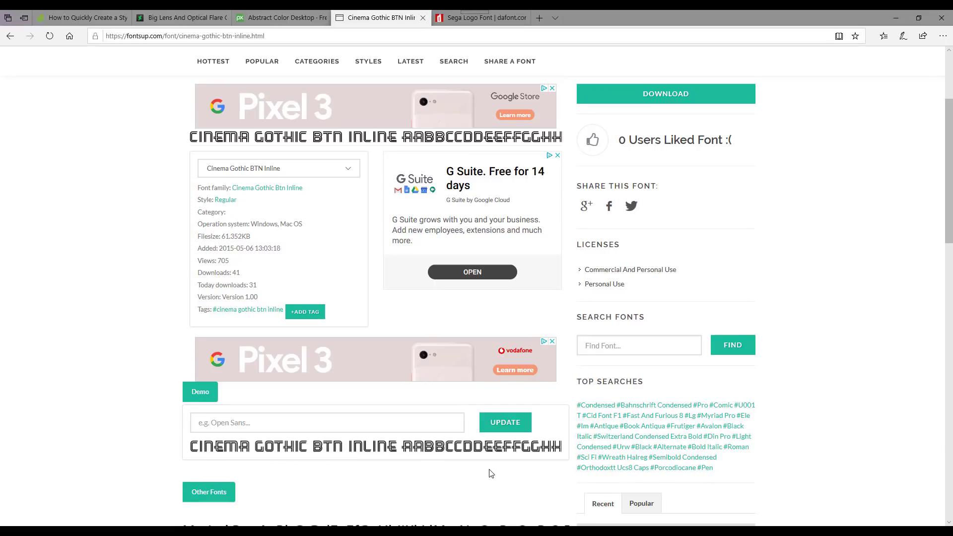
scroll(447, 398, up, 4)
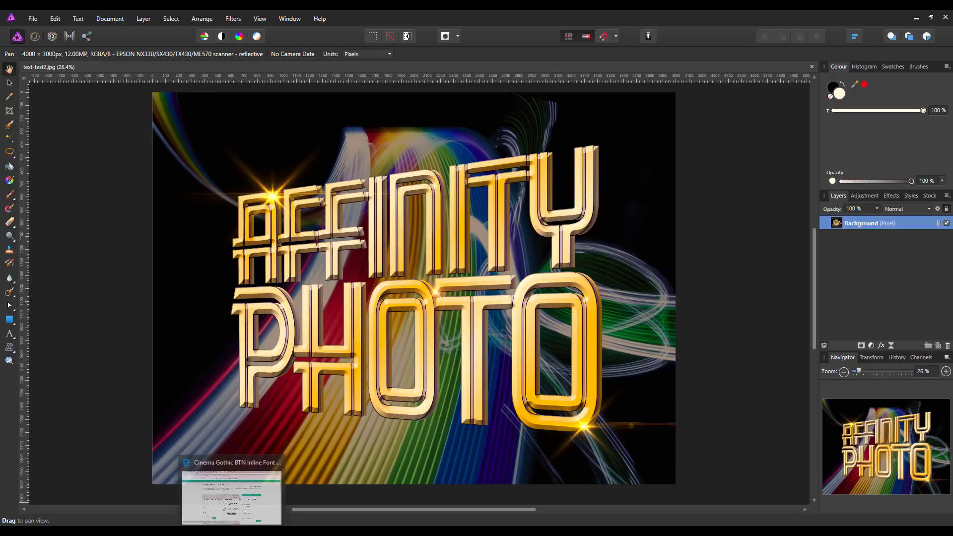
- Return to the browser and view the Pixabay abstract colour curve image and DeviantArt's Big Lens And Optical Flare Collection
click(249, 490)
click(282, 24)
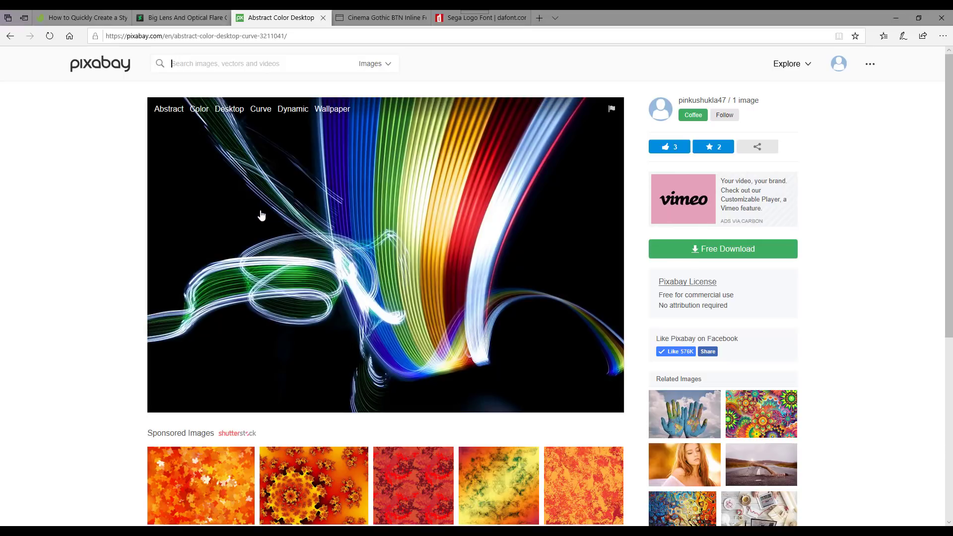
click(195, 19)
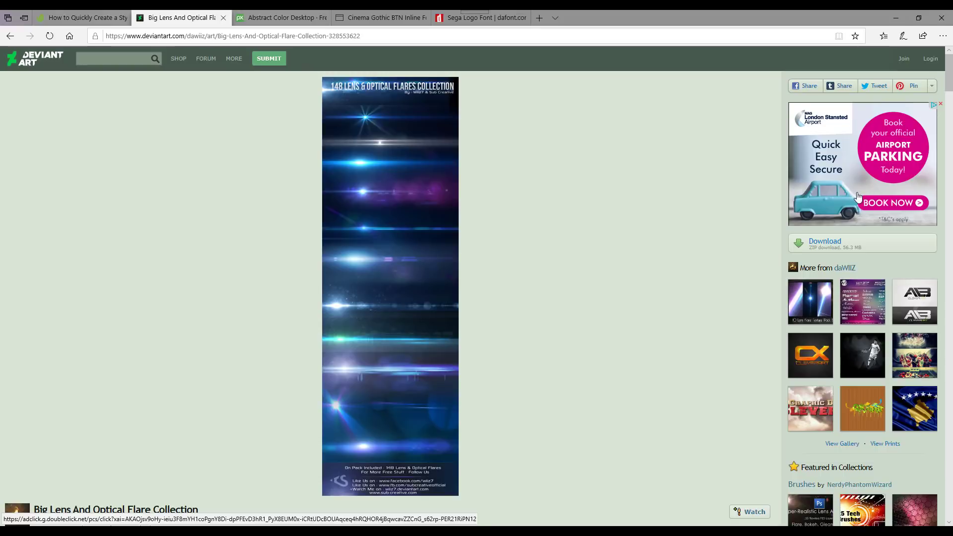
click(50, 37)
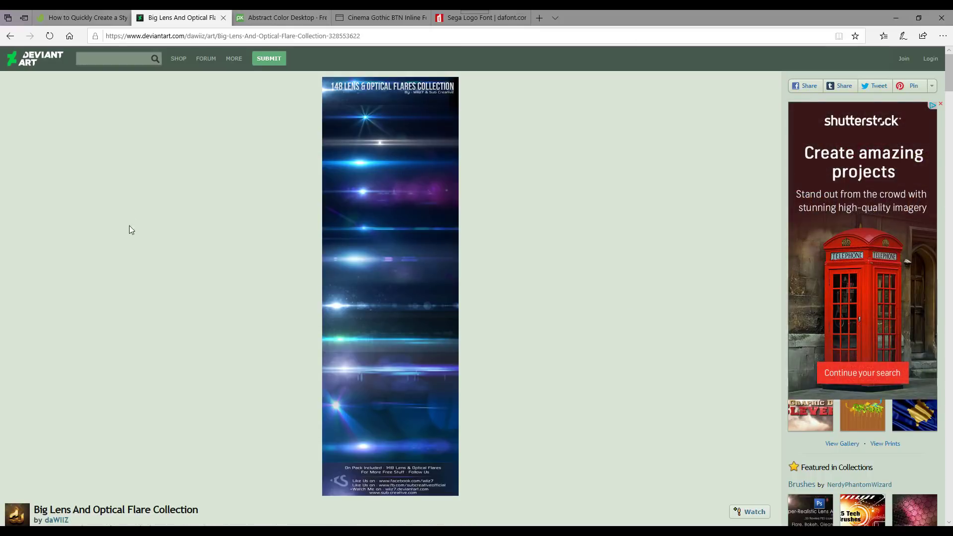
click(99, 20)
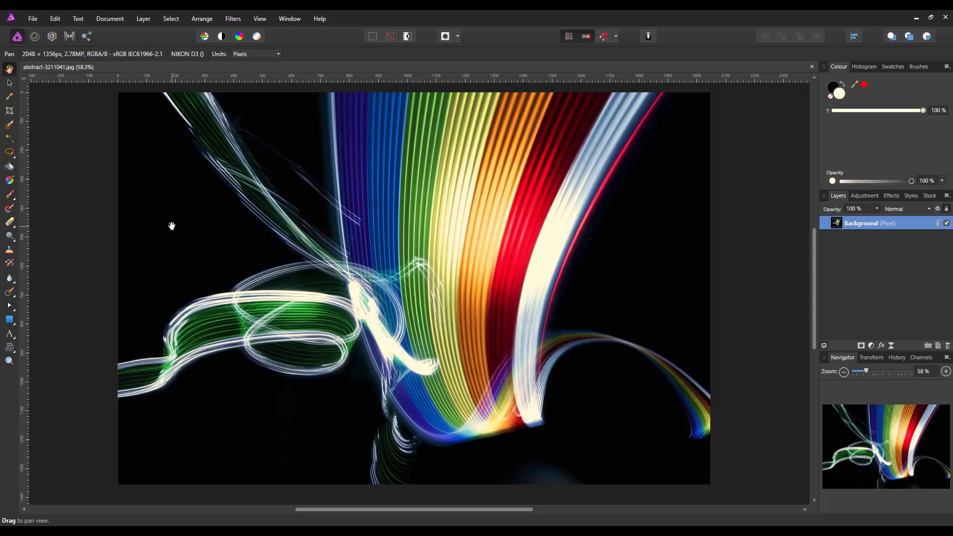
- Create a new 4000 × 3000 px web document at 300 DPI in RGB/8 with a transparent background
click(34, 21)
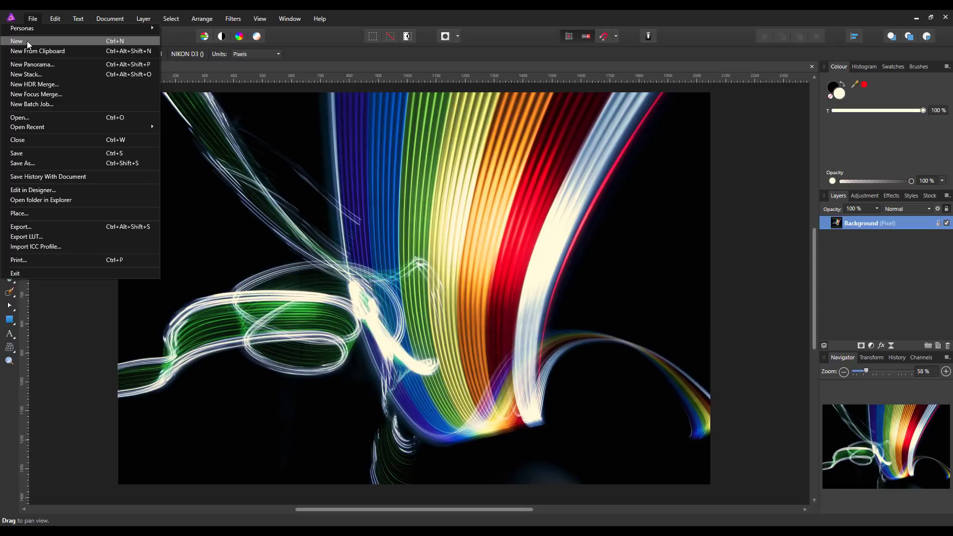
click(27, 41)
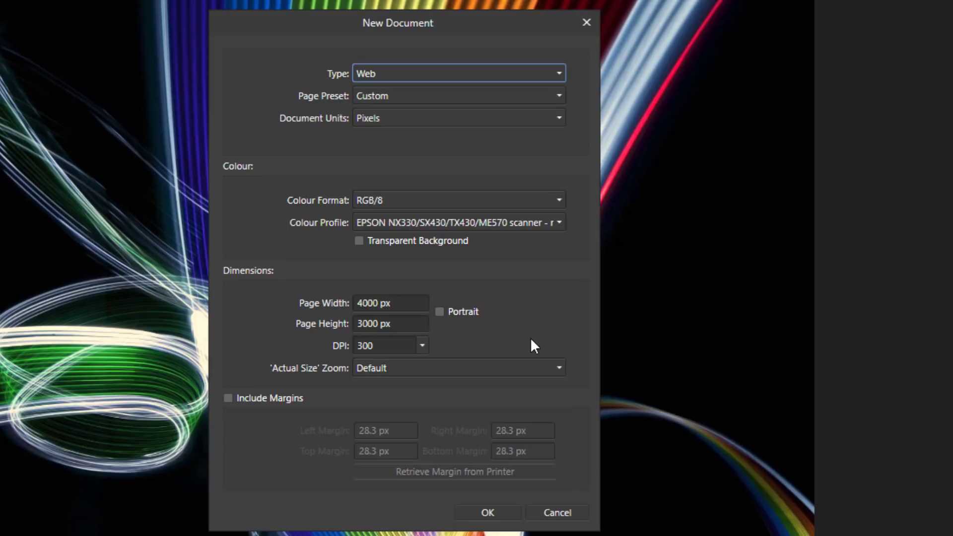
click(359, 241)
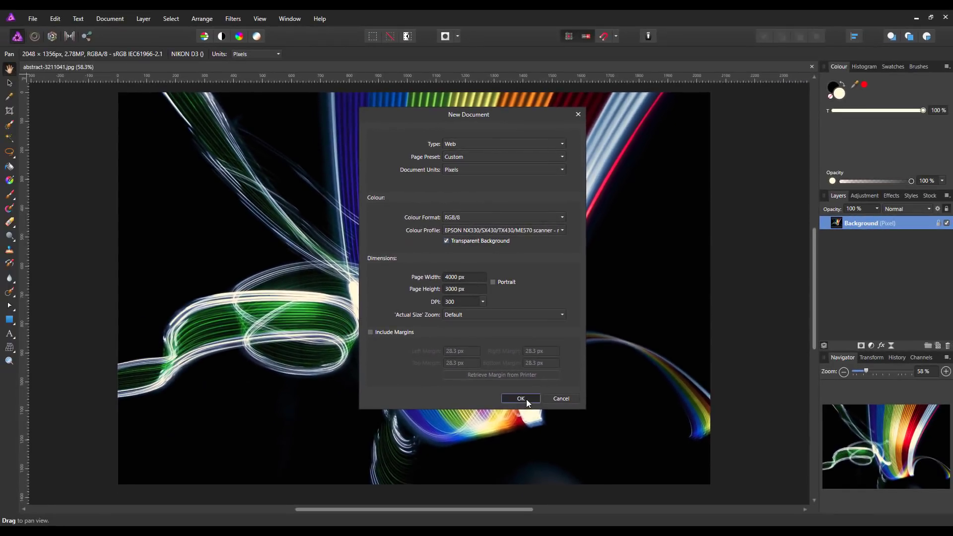
click(520, 399)
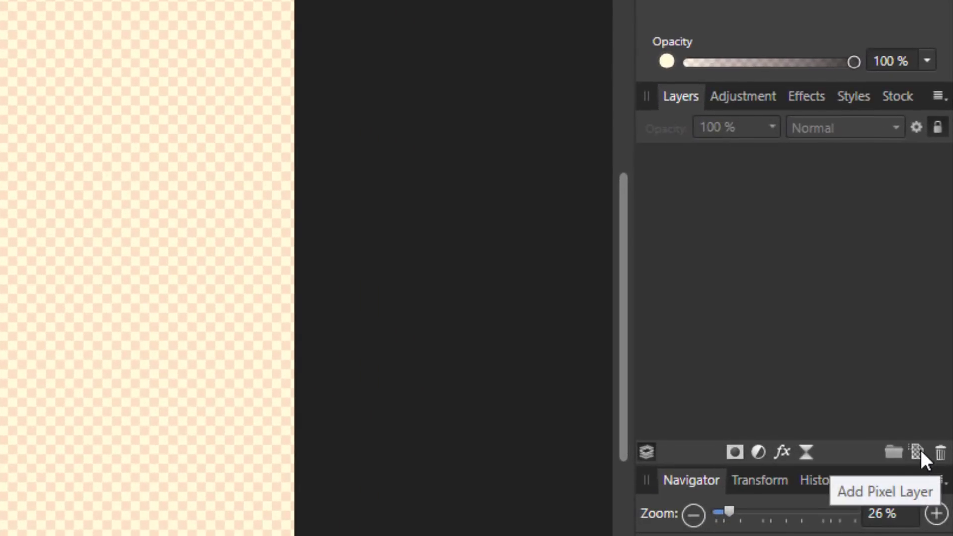
- Add a pixel layer to the empty document and flood fill it with black
click(921, 451)
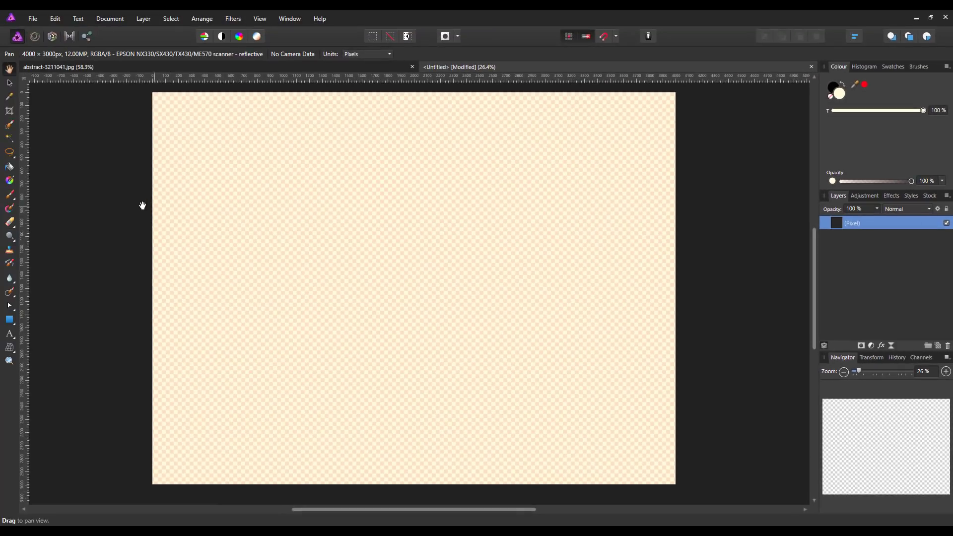
click(9, 167)
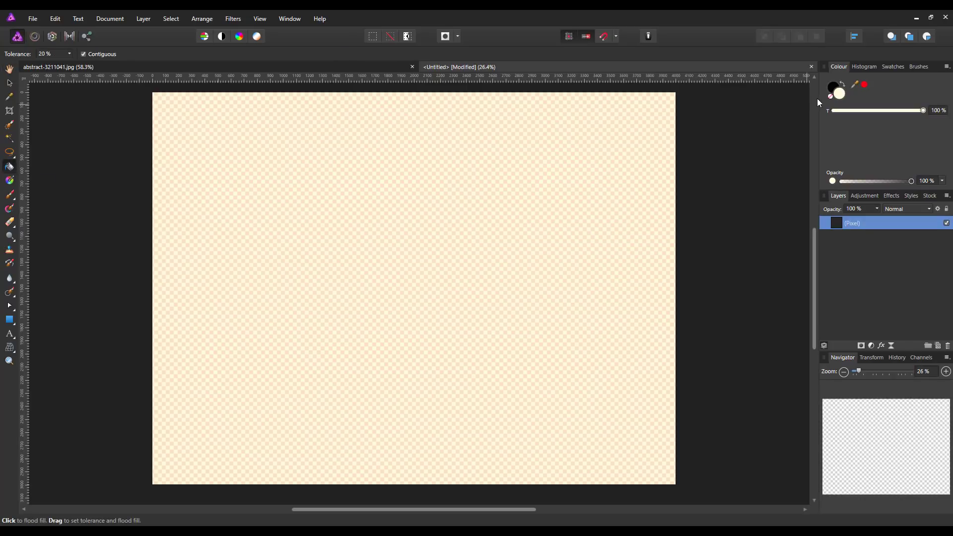
click(834, 88)
click(207, 290)
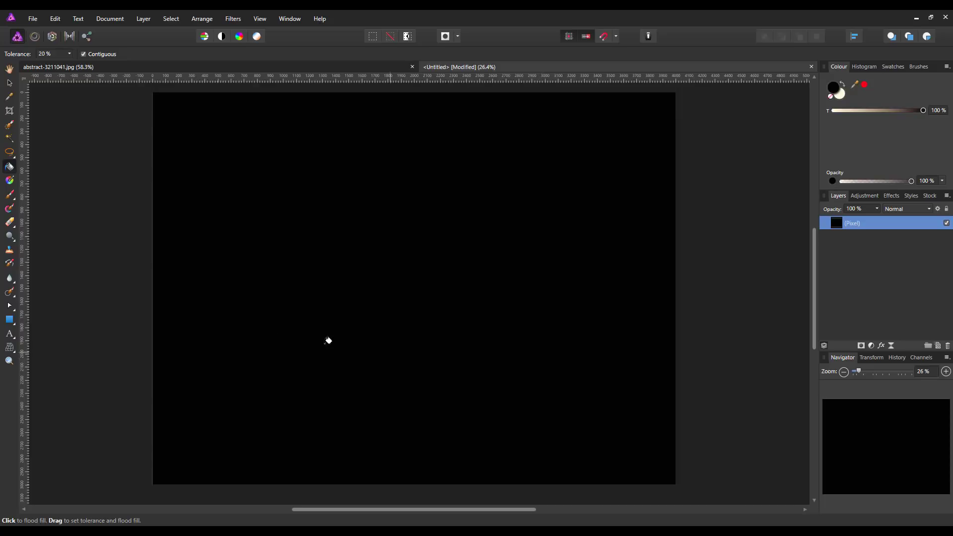
- Start the Artistic Text tool and set its font to Cinema Gothic BTN Inline from the recently used fonts
click(11, 336)
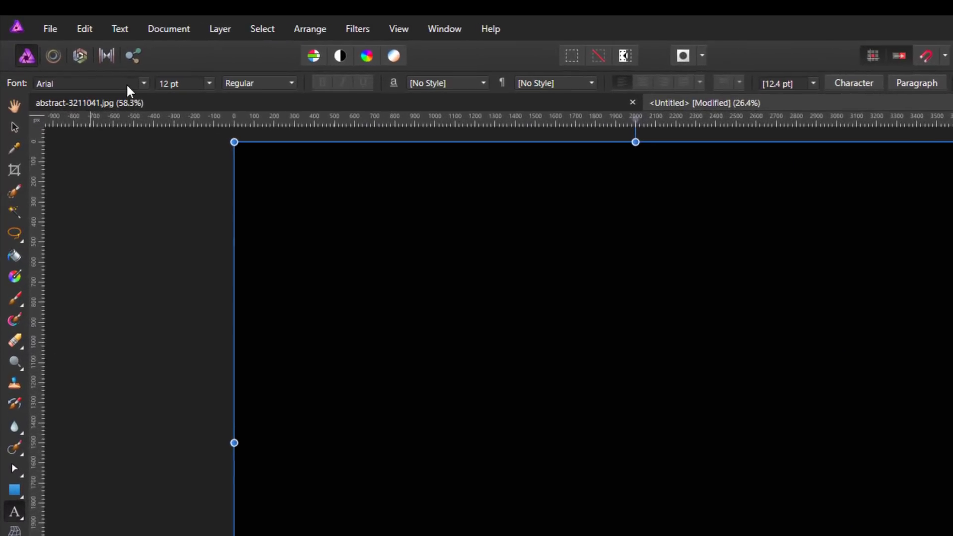
click(113, 66)
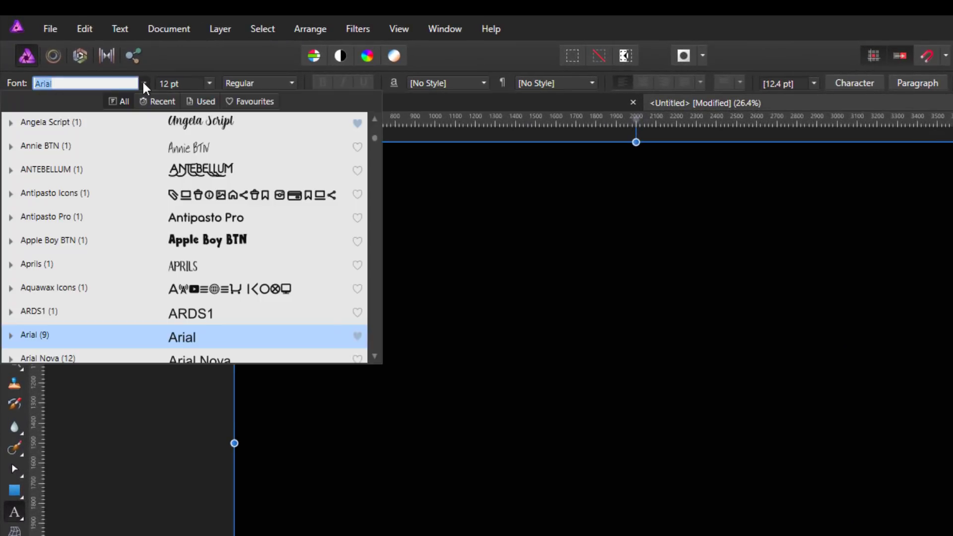
click(158, 103)
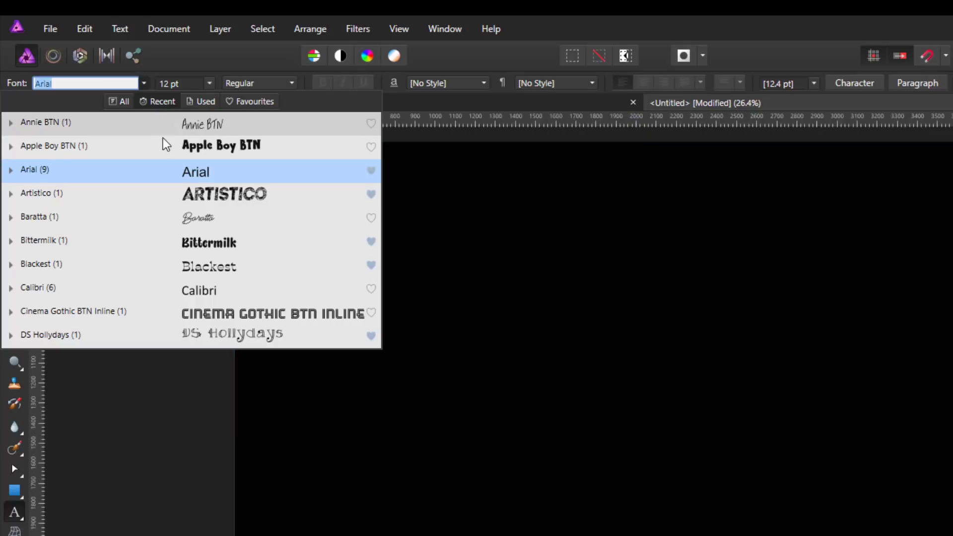
click(230, 321)
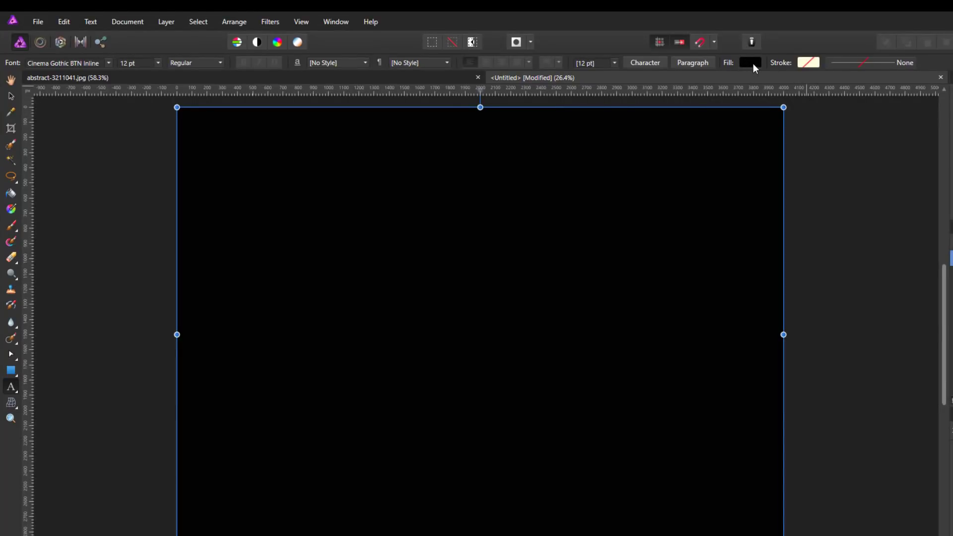
- Set the text fill colour to the lightest swatch of the Grays palette
click(752, 63)
click(709, 83)
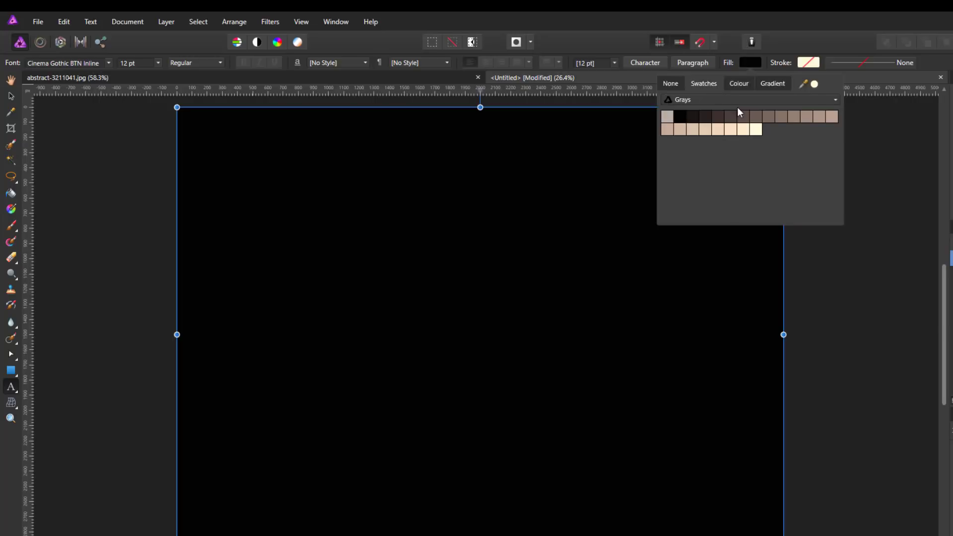
click(755, 129)
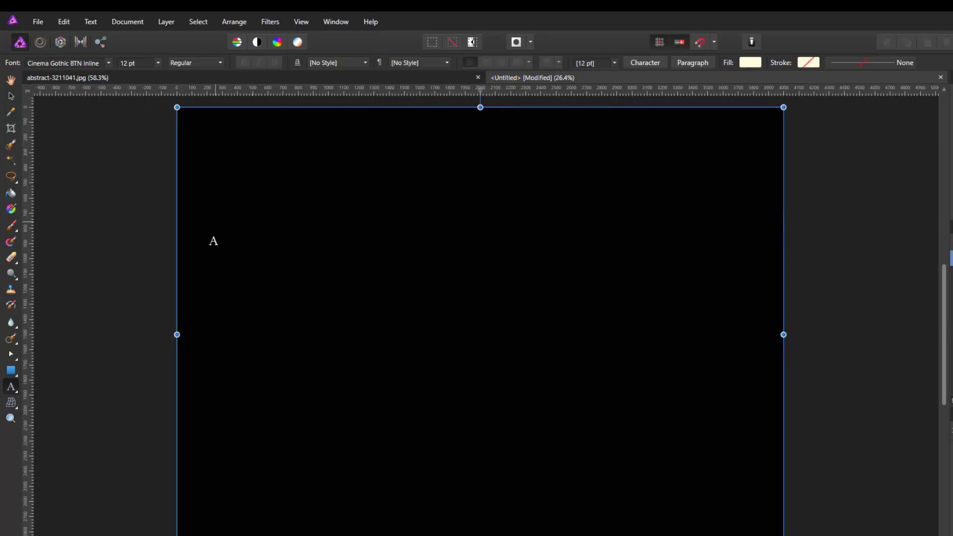
- Create art text about 178 pt high near the upper-left of the canvas, reading "Affinity" with "Photo" on a second line
drag(242, 206, 260, 248)
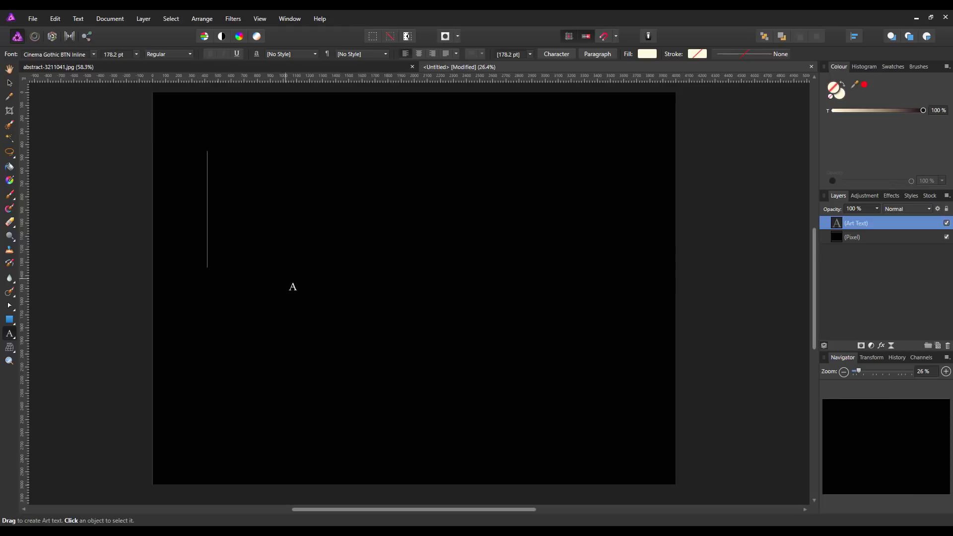
text(AFFI)
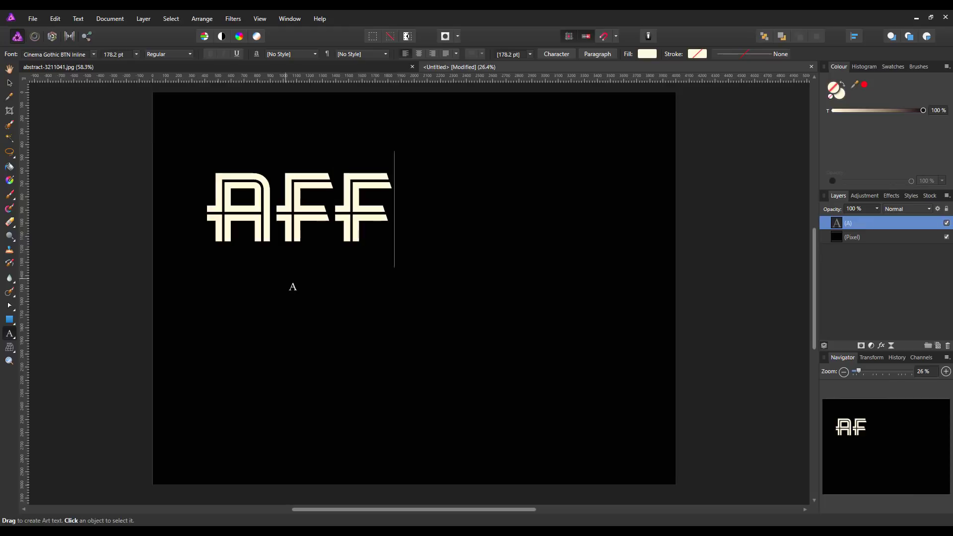
text(nity)
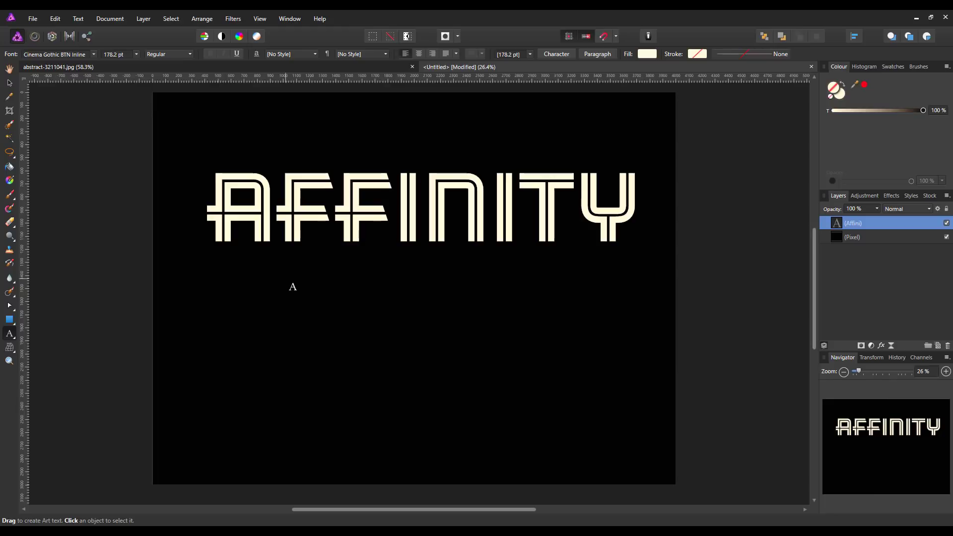
key(Return)
text(Phot)
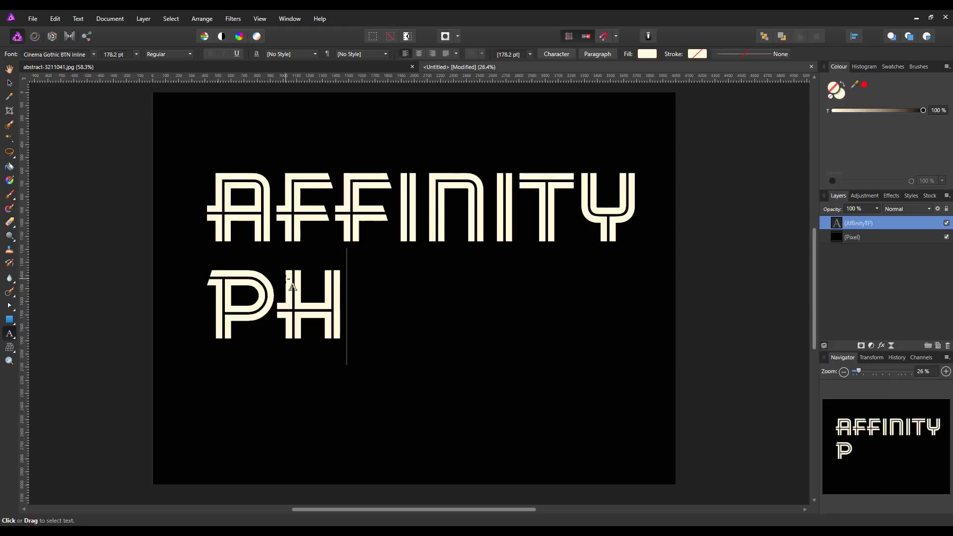
text(o)
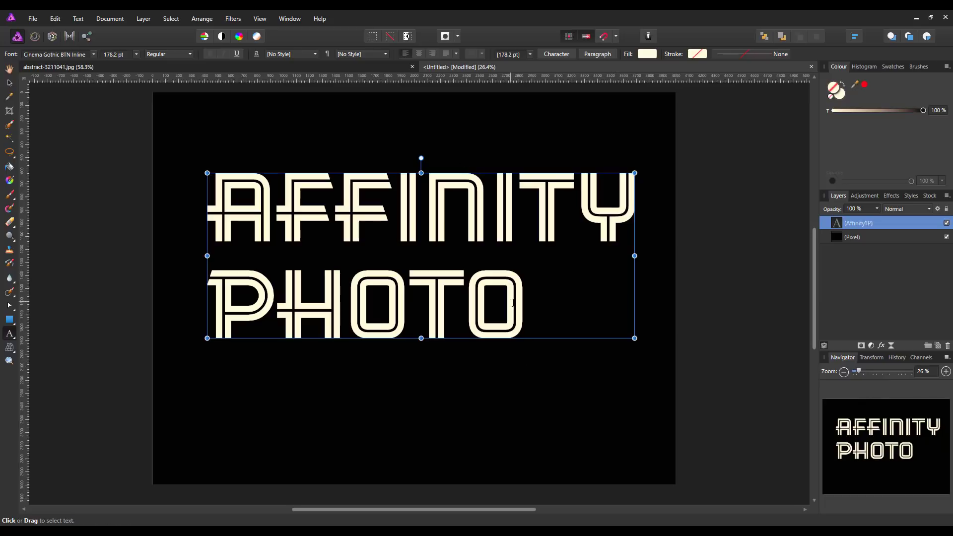
- Centre-align the "Photo" line and set its text height to 200 pt
drag(522, 304, 234, 309)
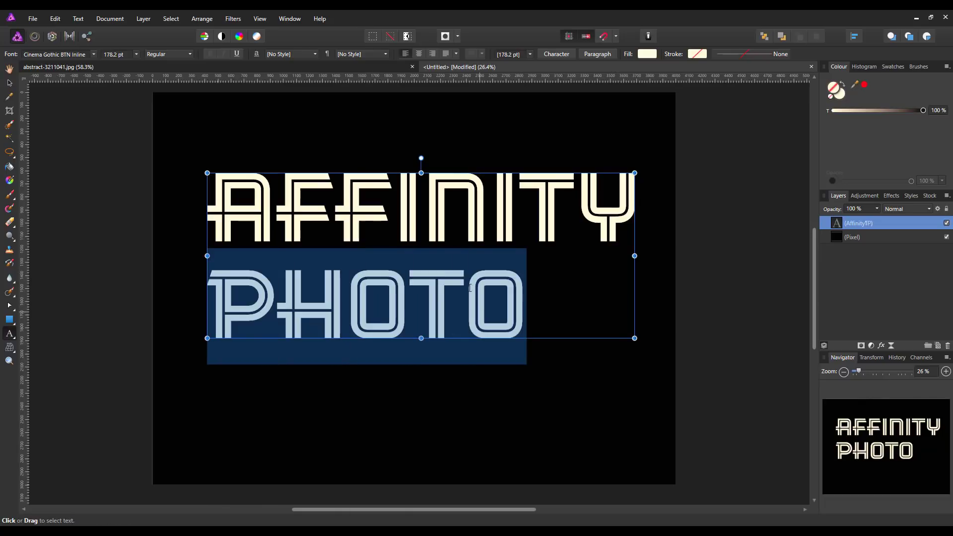
click(419, 55)
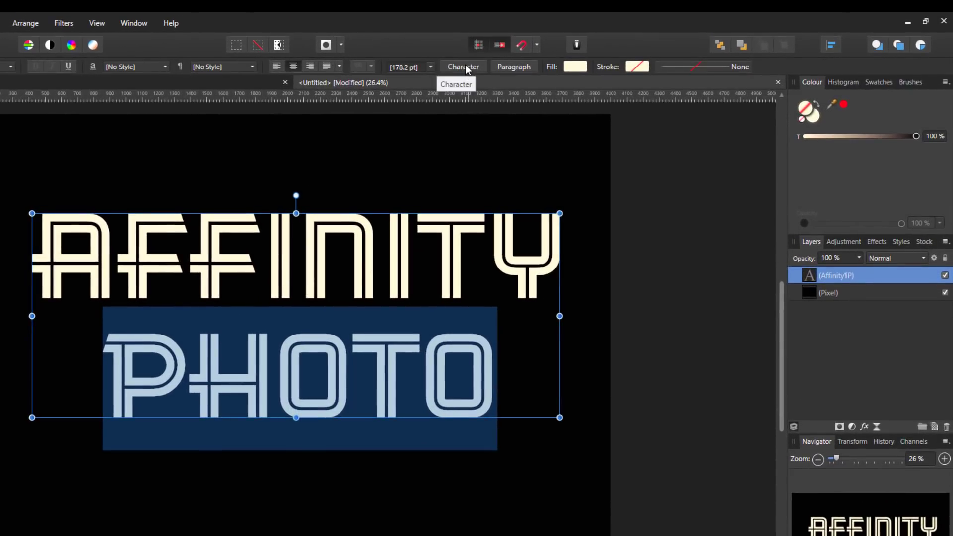
click(464, 67)
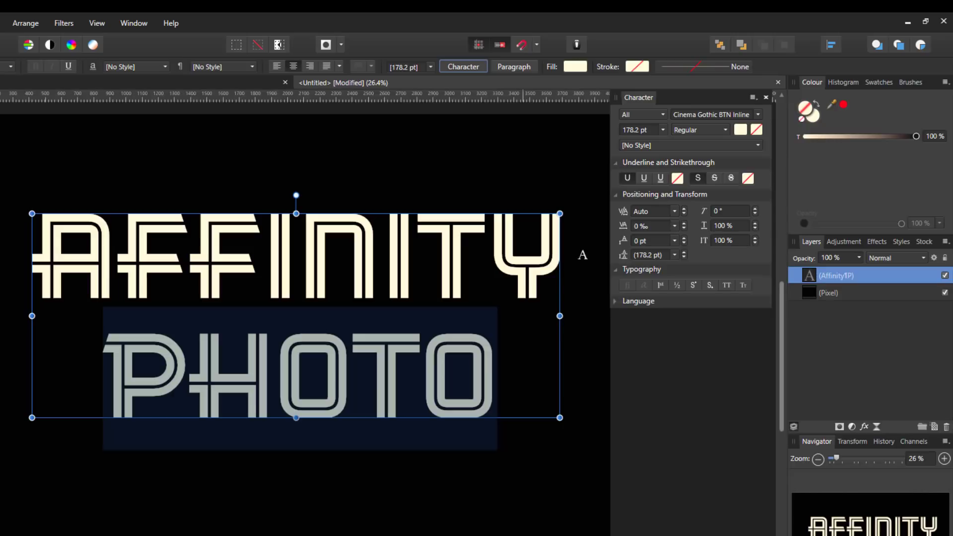
click(635, 130)
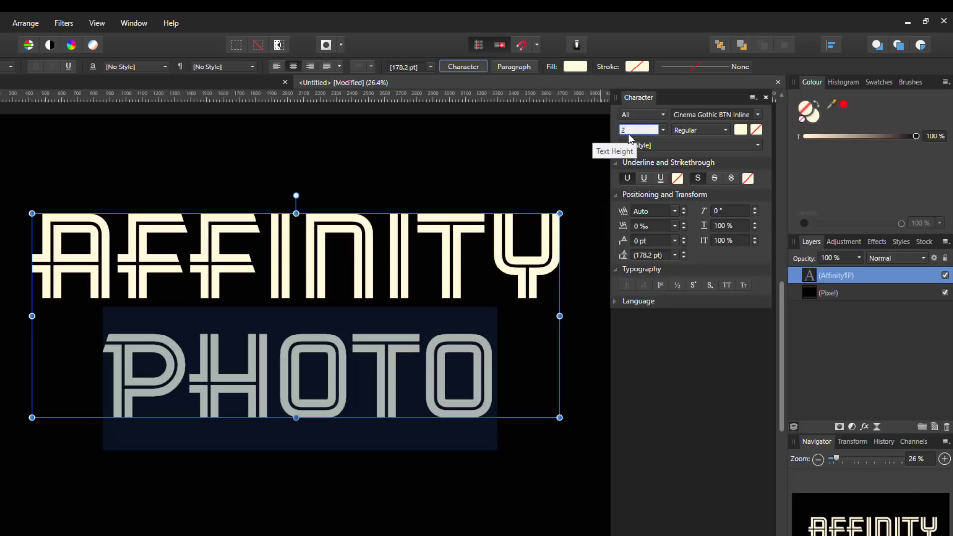
text(00)
key(Return)
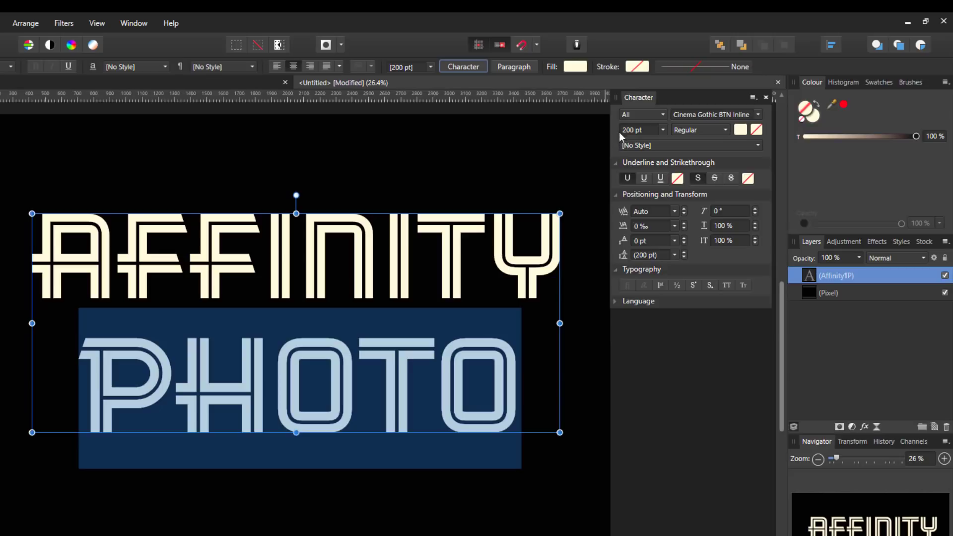
- Enlarge the "Photo" line through 230 pt and 234 pt to 240 pt to match the width of "Affinity"
click(634, 130)
text(230)
key(Return)
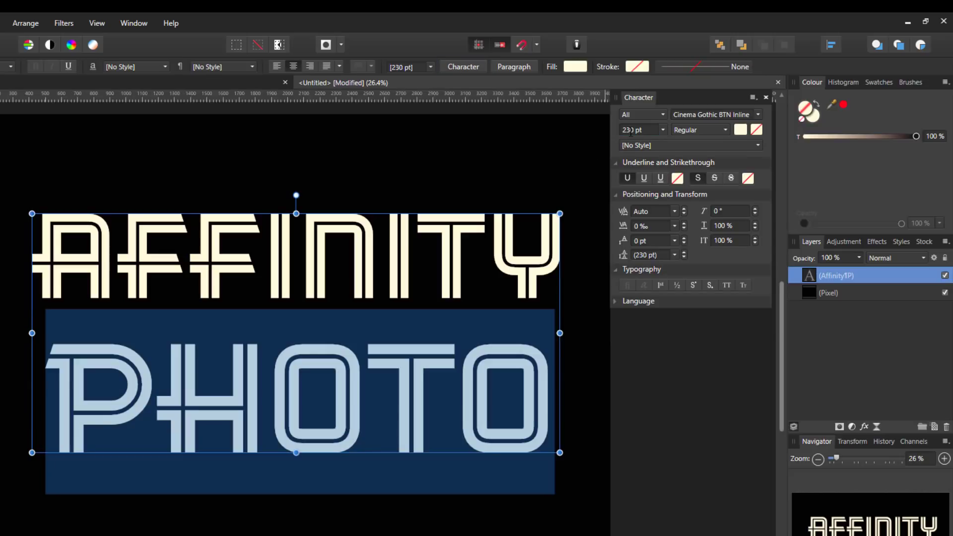
click(629, 131)
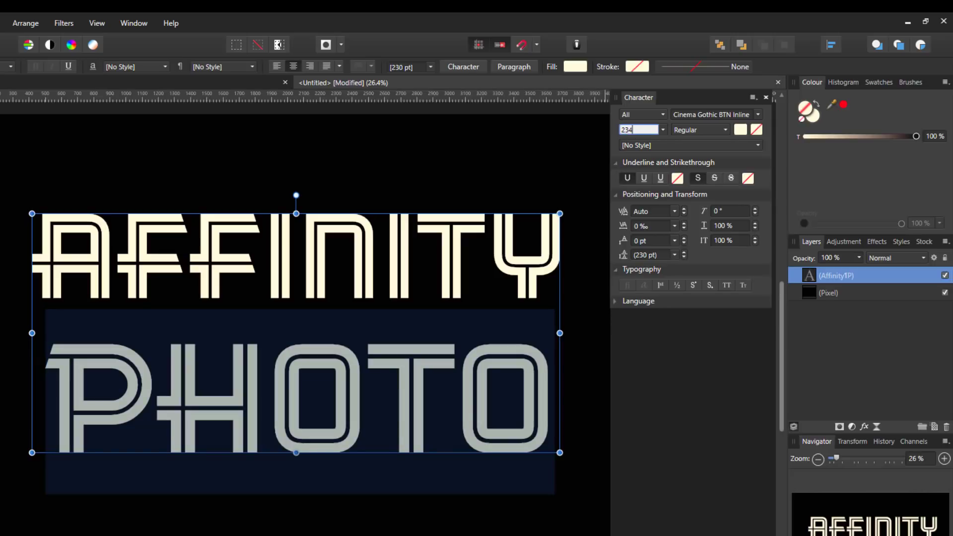
text(234)
key(Return)
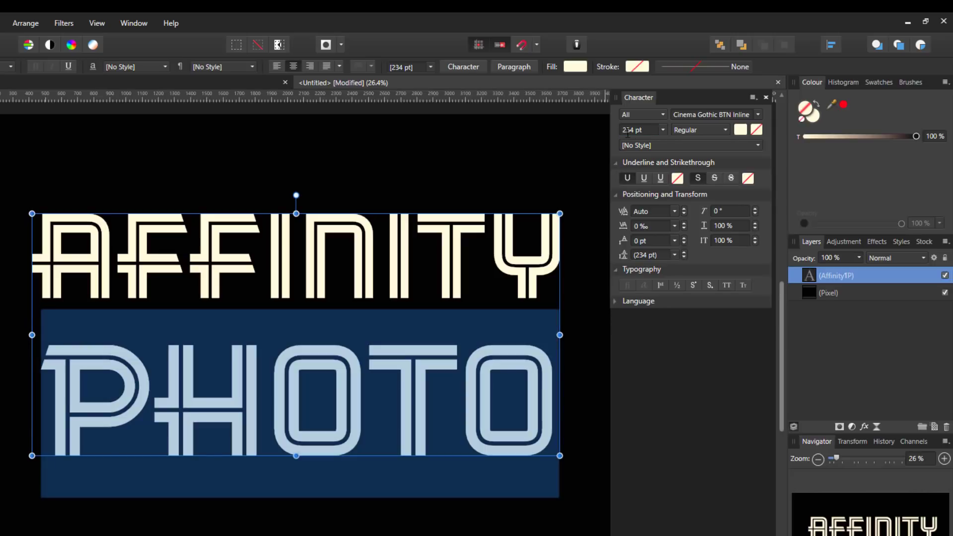
click(628, 131)
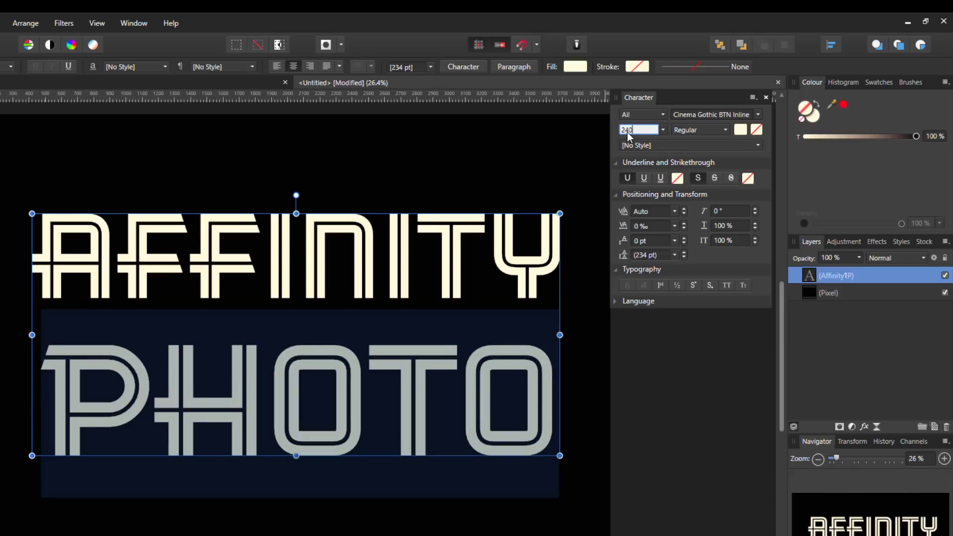
text(240)
key(Return)
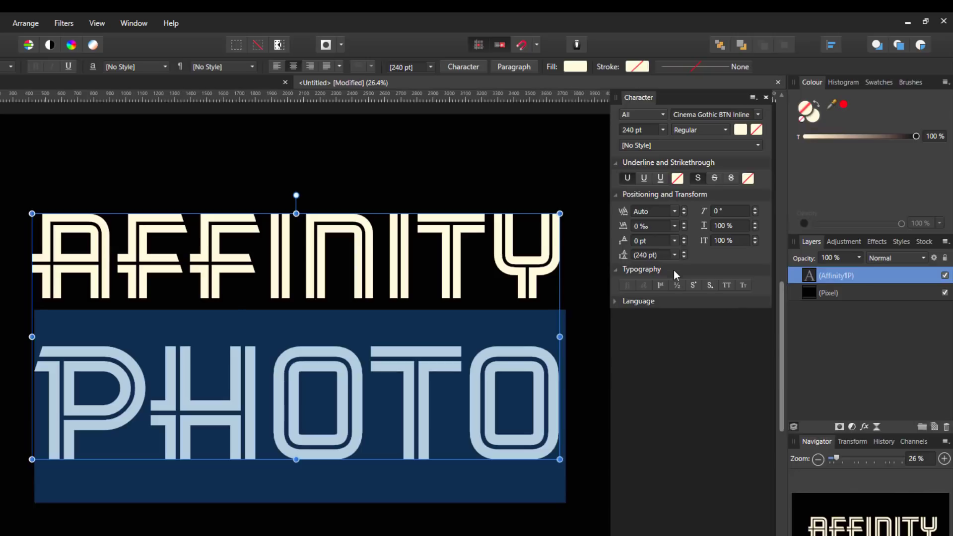
- Reduce the leading of the "Photo" line to 172 pt so it sits just below "Affinity", and deselect the line
click(685, 252)
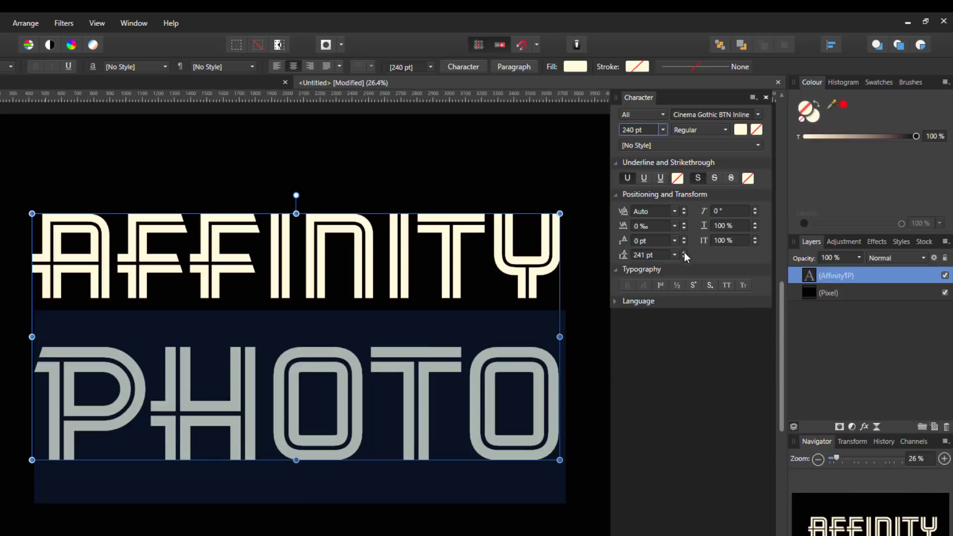
click(685, 258)
click(684, 257)
drag(685, 257, 684, 255)
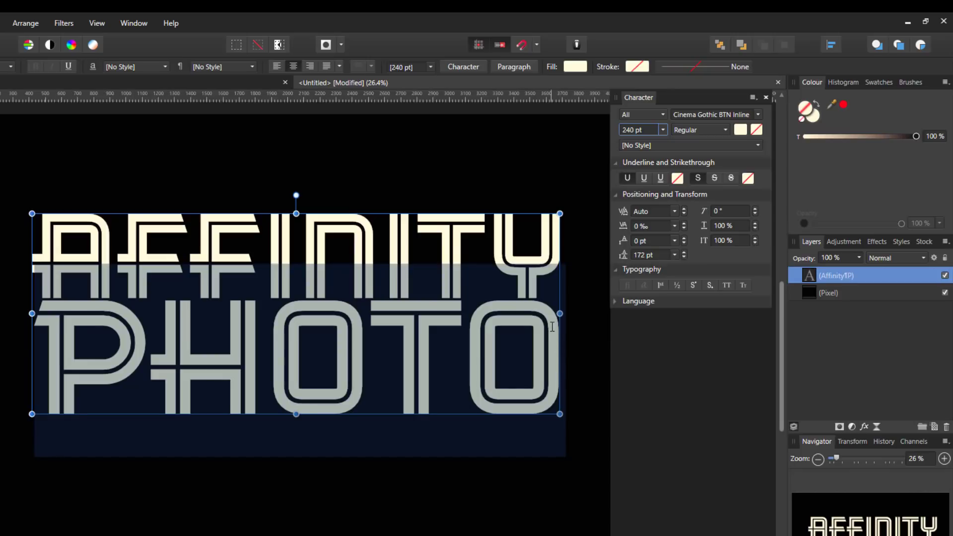
click(541, 302)
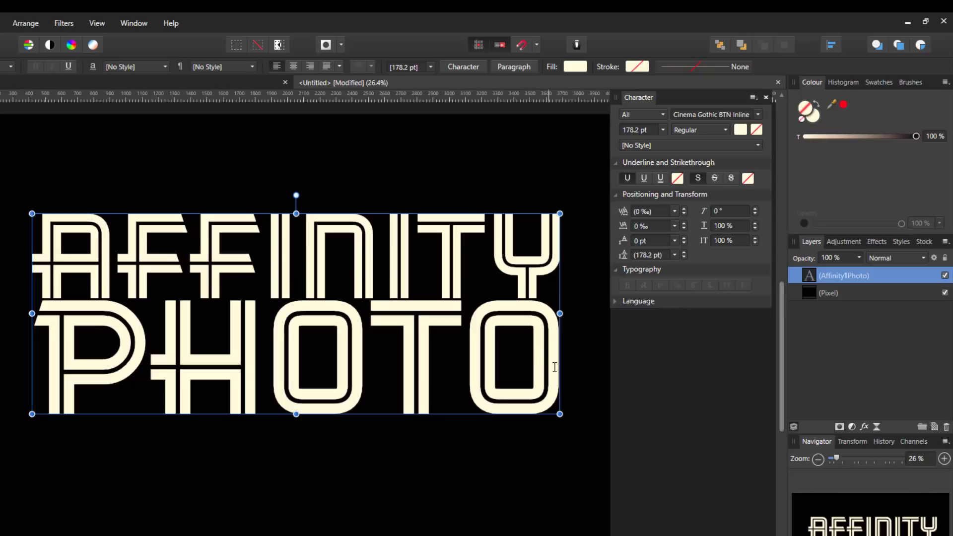
- Tighten the tracking of both text lines to -44 ‰ and leave text editing
drag(554, 368, 35, 305)
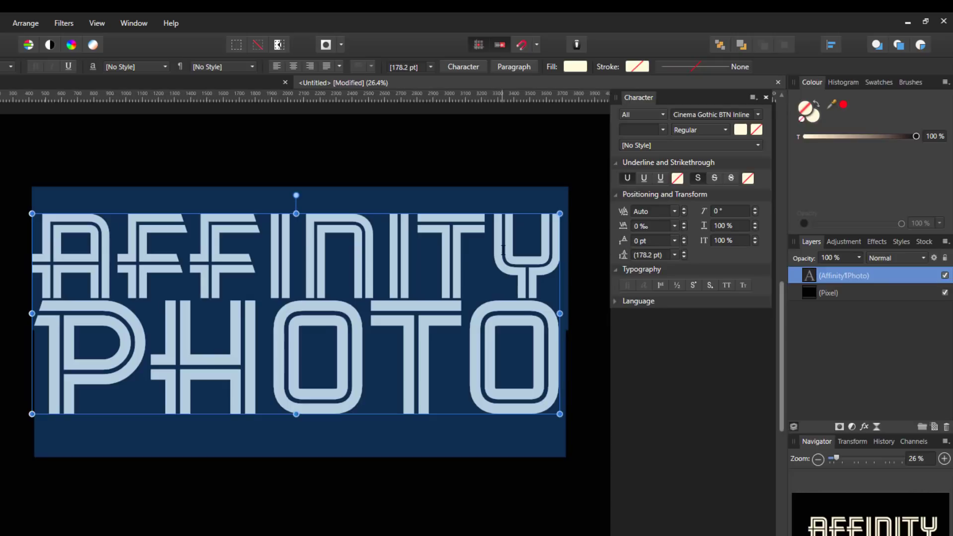
click(683, 225)
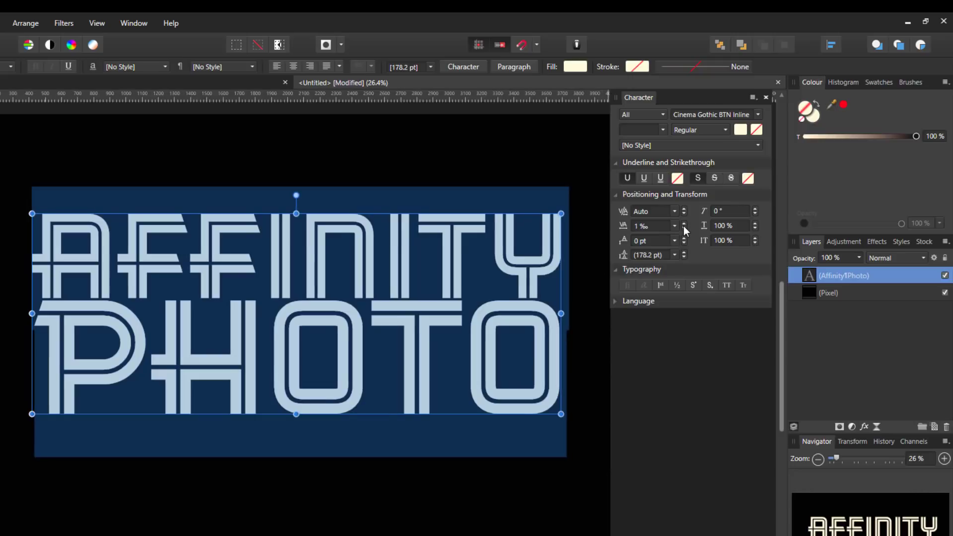
click(685, 227)
click(684, 228)
click(686, 228)
click(685, 228)
click(685, 228)
click(685, 228)
click(685, 228)
click(685, 228)
click(685, 228)
click(685, 228)
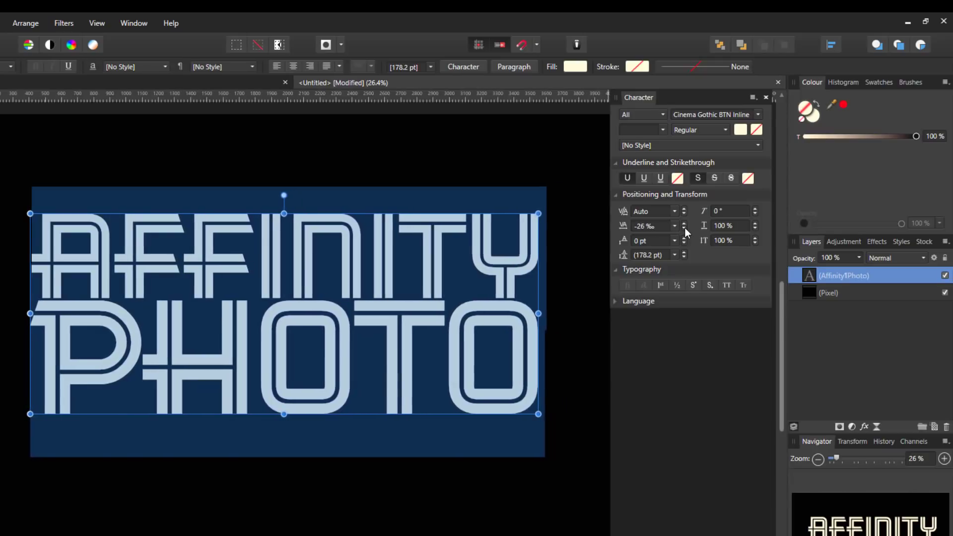
click(684, 228)
click(684, 228)
click(684, 228)
click(684, 228)
click(684, 228)
click(684, 228)
click(684, 228)
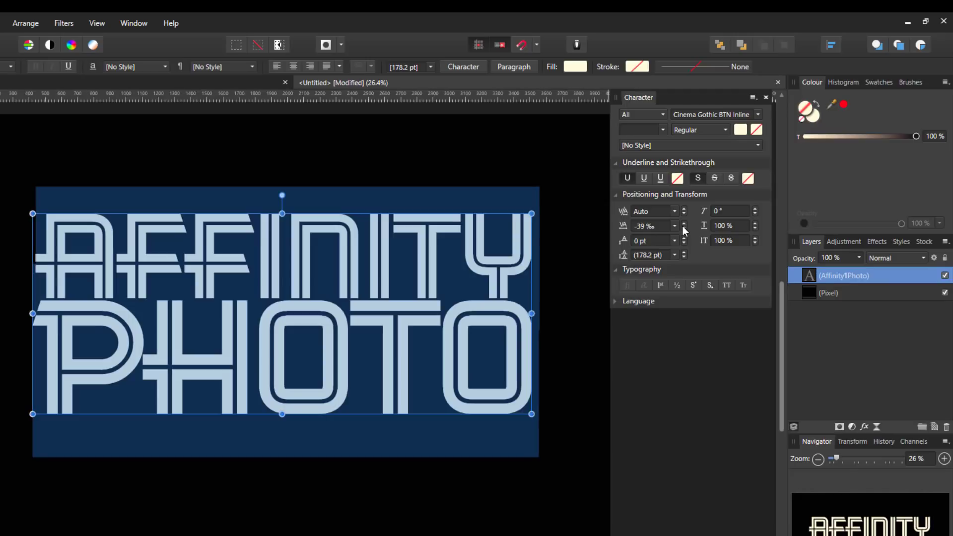
click(681, 225)
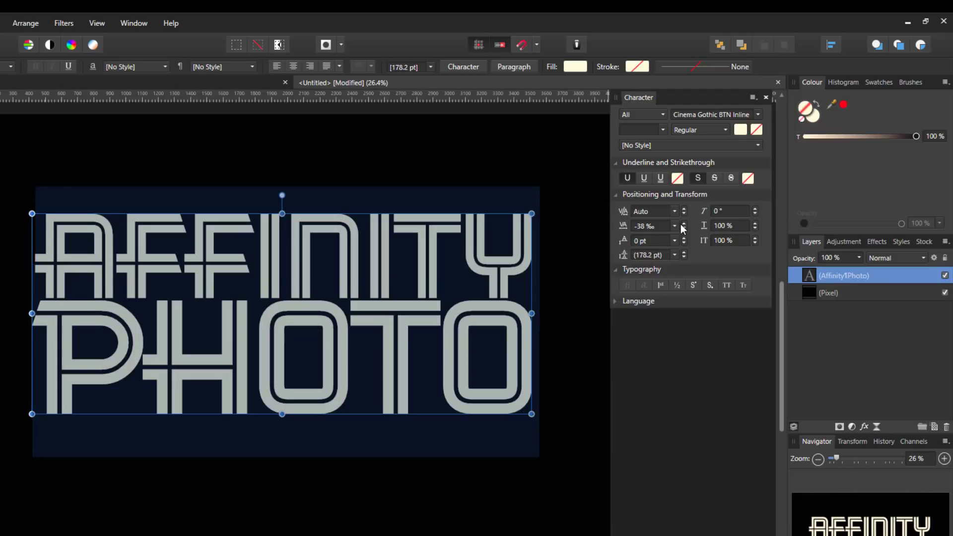
click(683, 228)
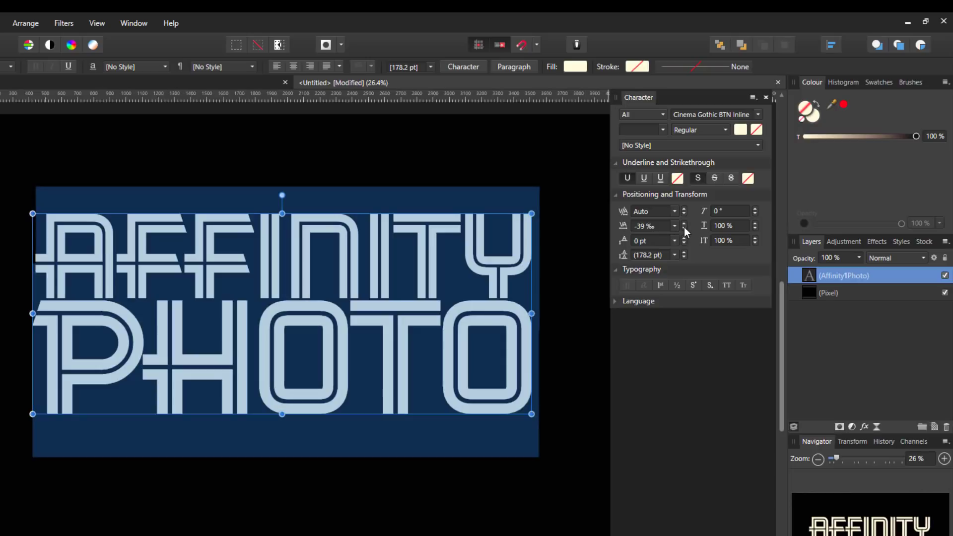
click(684, 228)
click(683, 228)
click(683, 228)
click(683, 228)
click(684, 227)
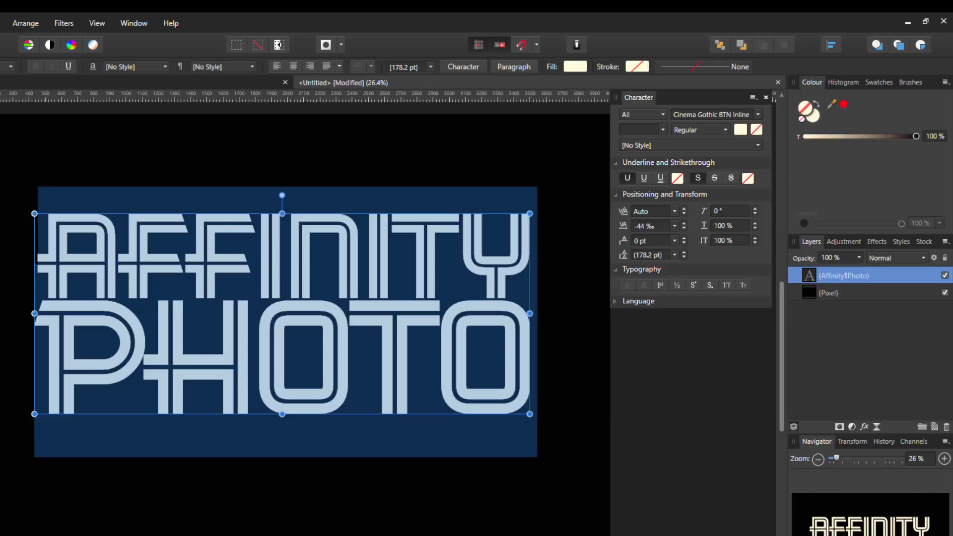
key(Escape)
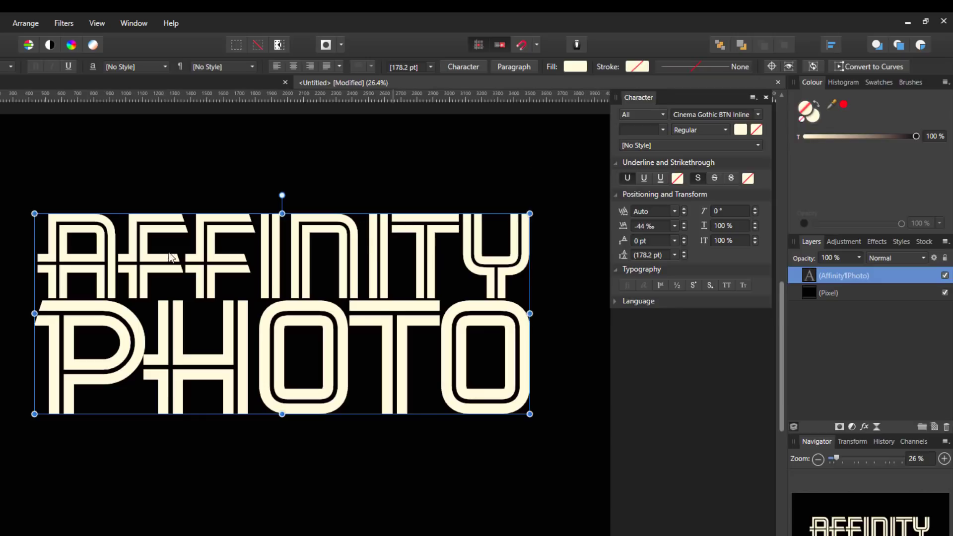
- Align the "Affinity Photo" text to the canvas centre horizontally and to its middle vertically, and close the character settings
click(831, 46)
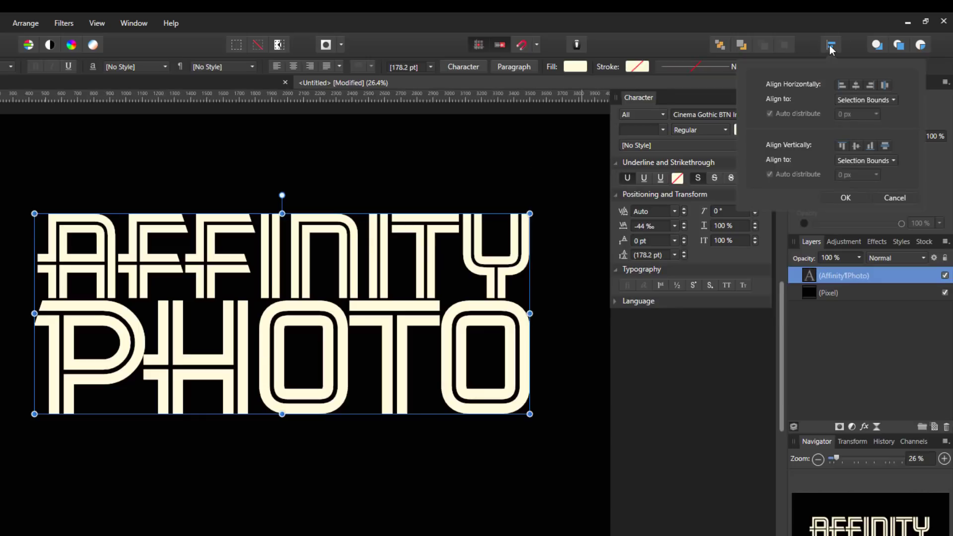
click(855, 85)
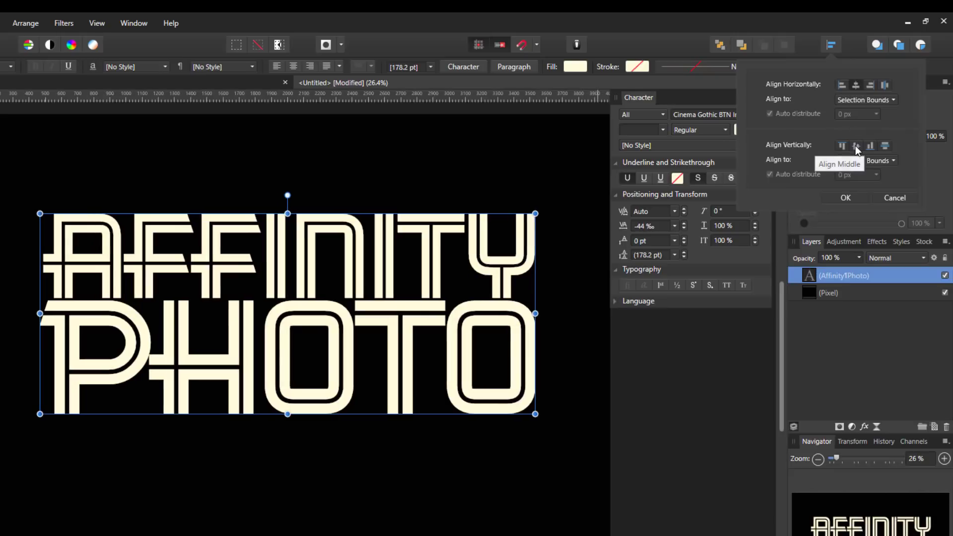
click(856, 146)
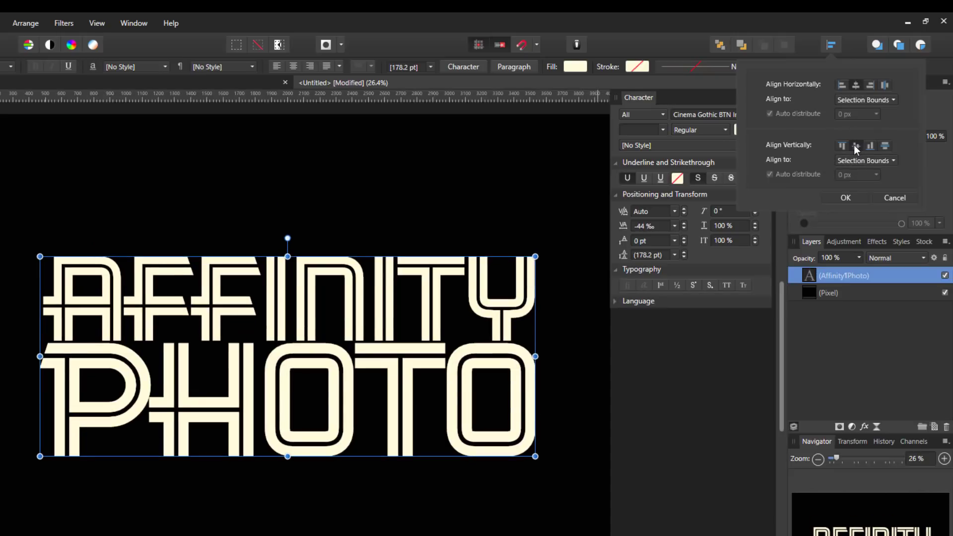
click(853, 197)
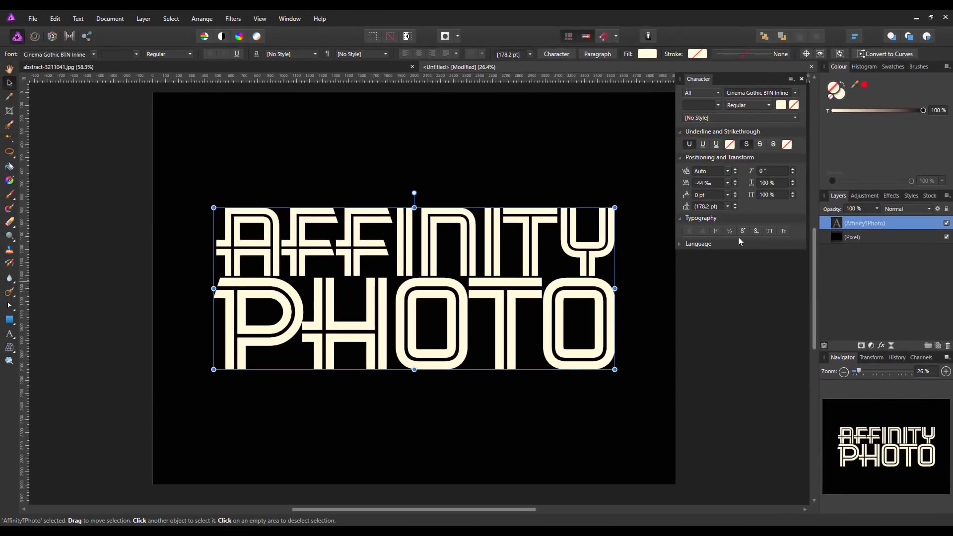
click(802, 79)
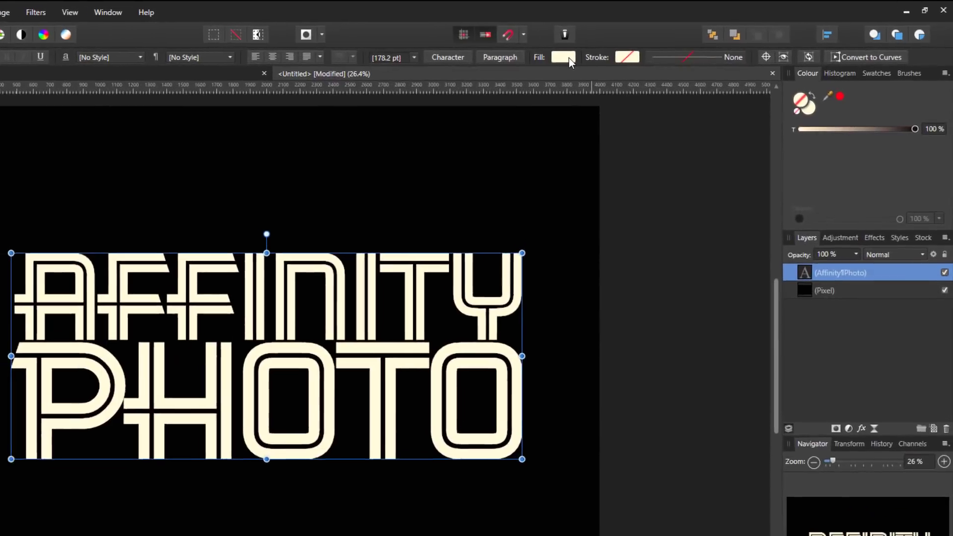
- Set the text's fill colour to hex E59710 using RGB Hex Sliders
click(559, 57)
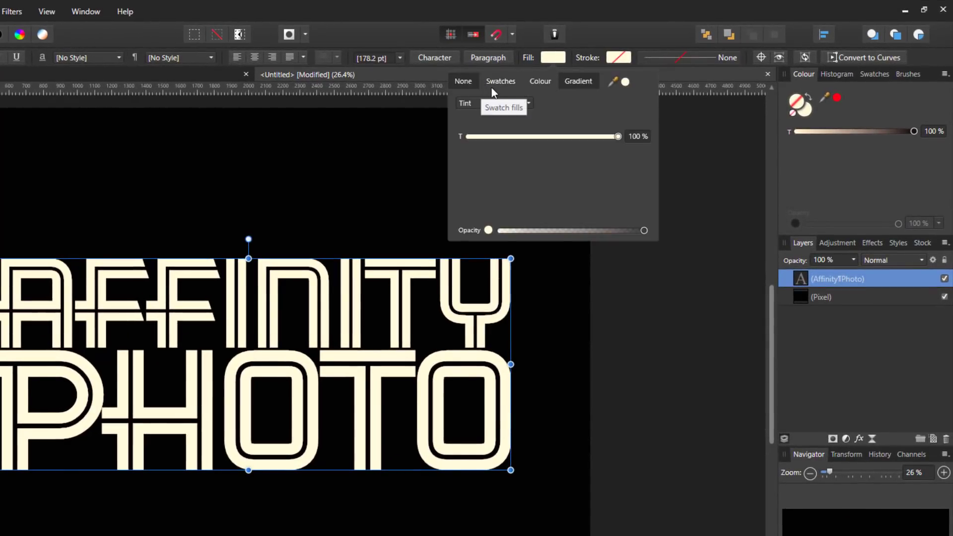
click(529, 103)
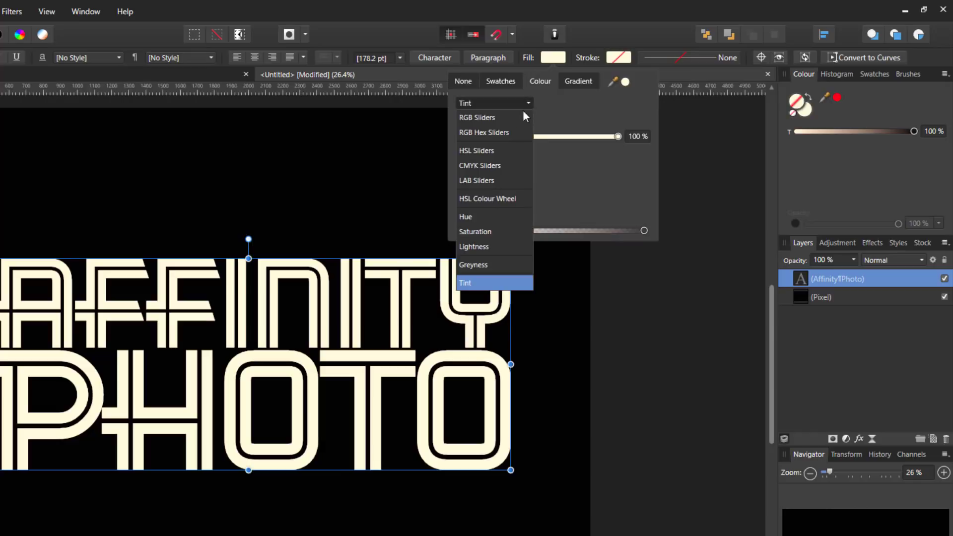
click(494, 133)
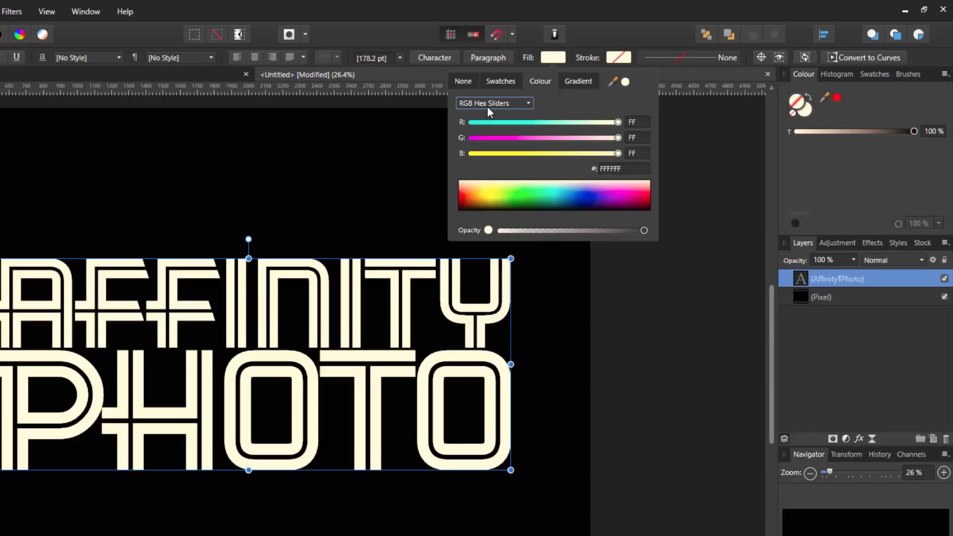
click(614, 167)
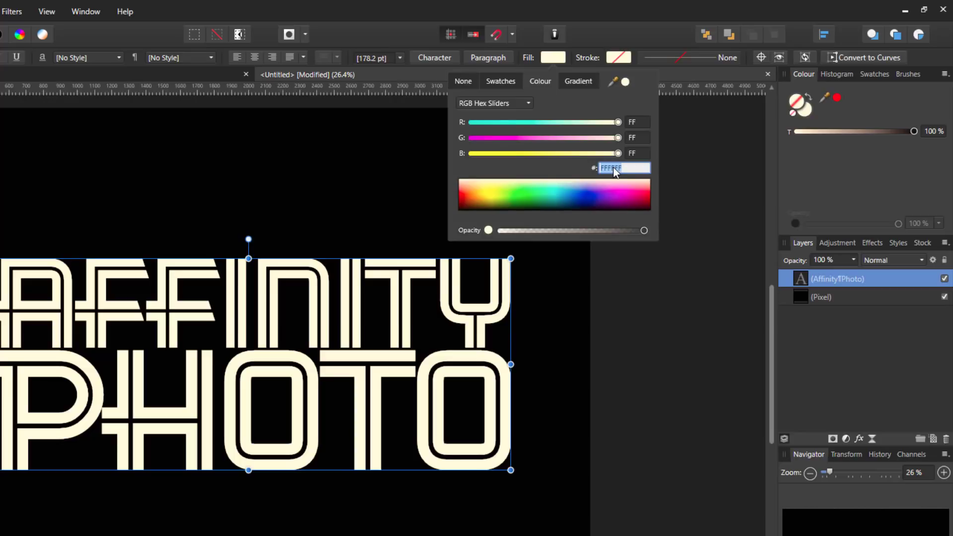
text(e5)
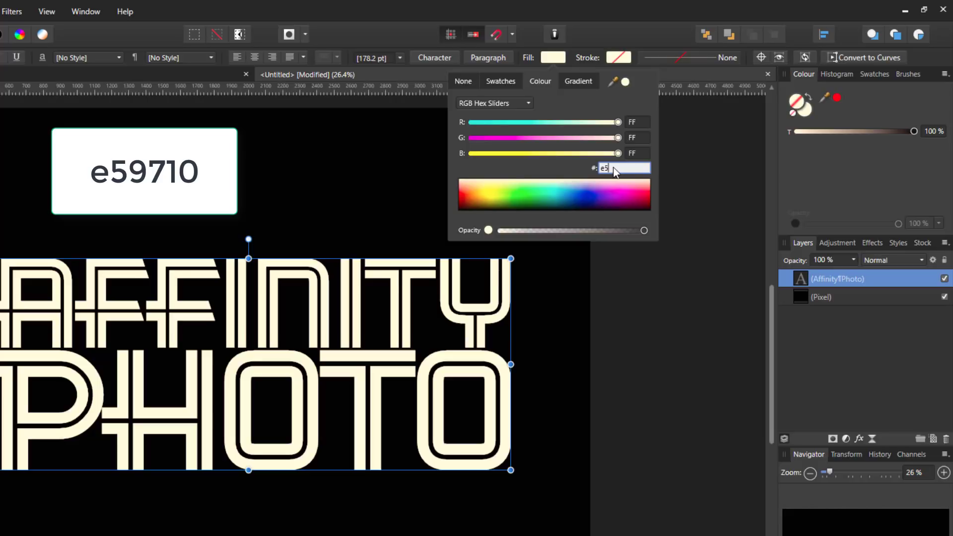
text(9710)
key(Return)
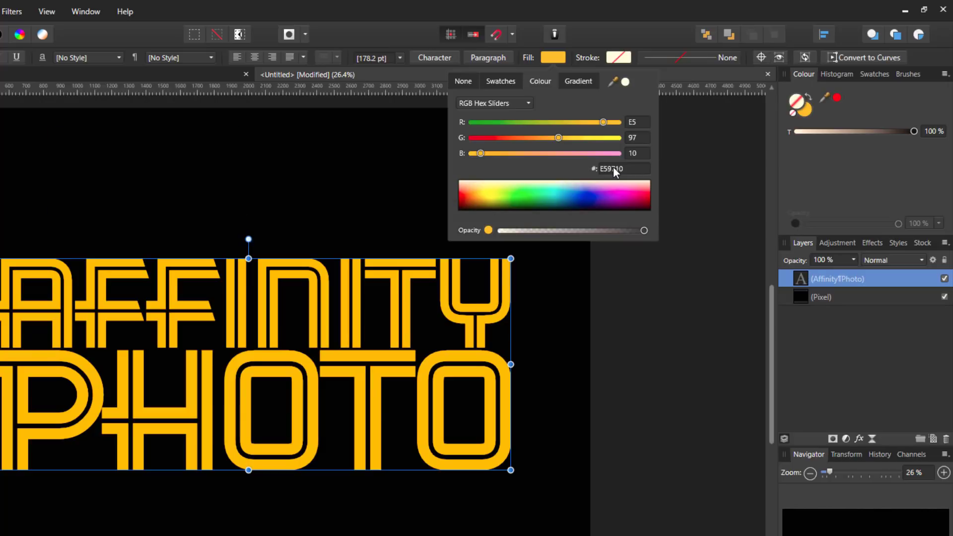
click(682, 67)
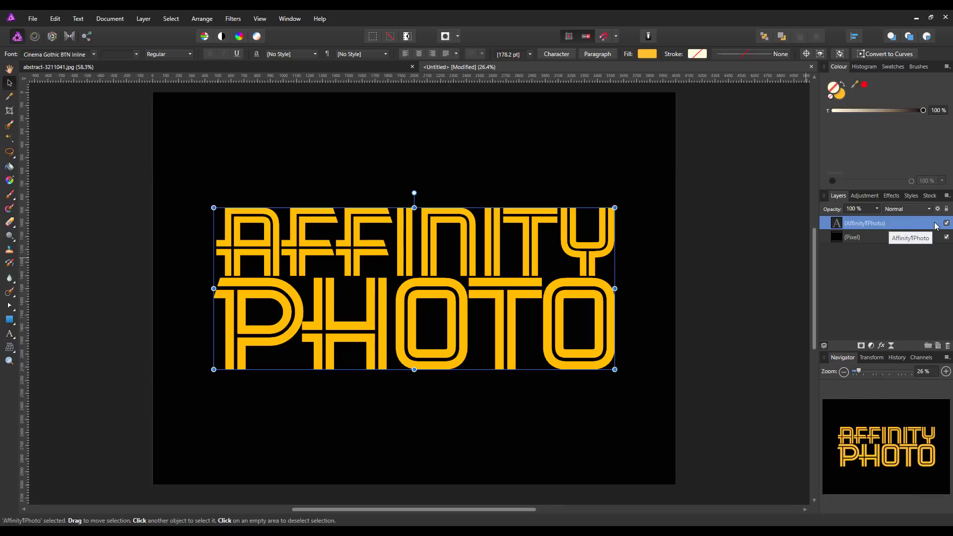
- Enable a Gradient Overlay layer effect on the text and show its settings, keeping the dialog clear of the lettering
click(882, 346)
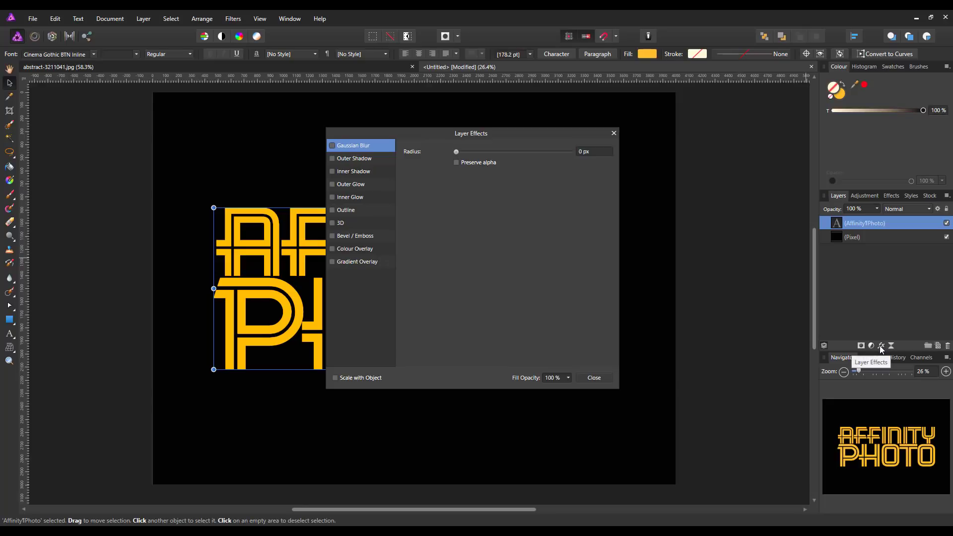
drag(510, 133, 816, 136)
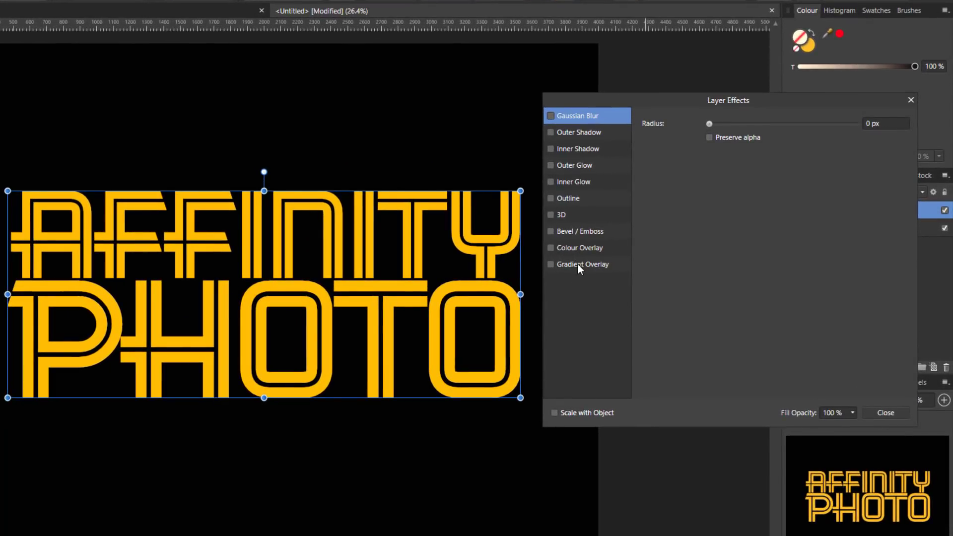
click(550, 264)
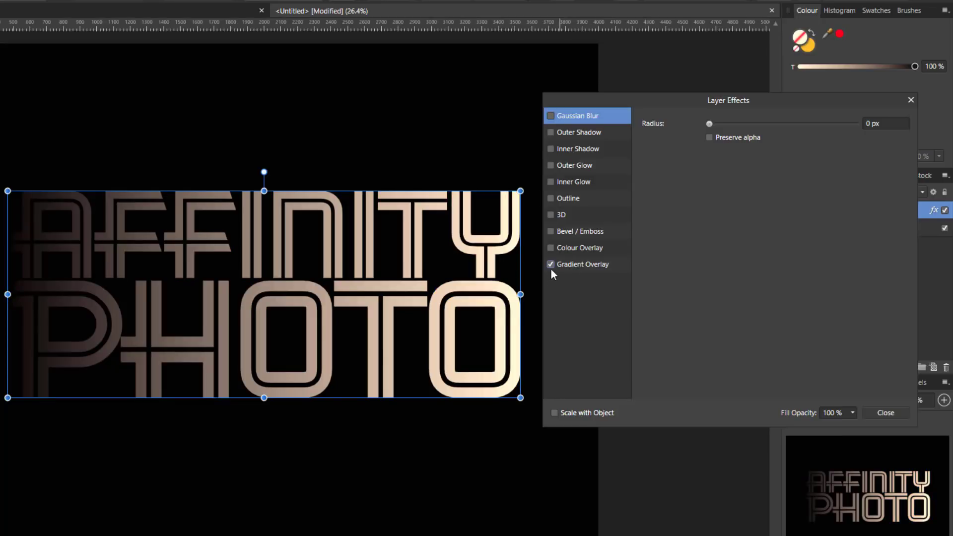
click(590, 266)
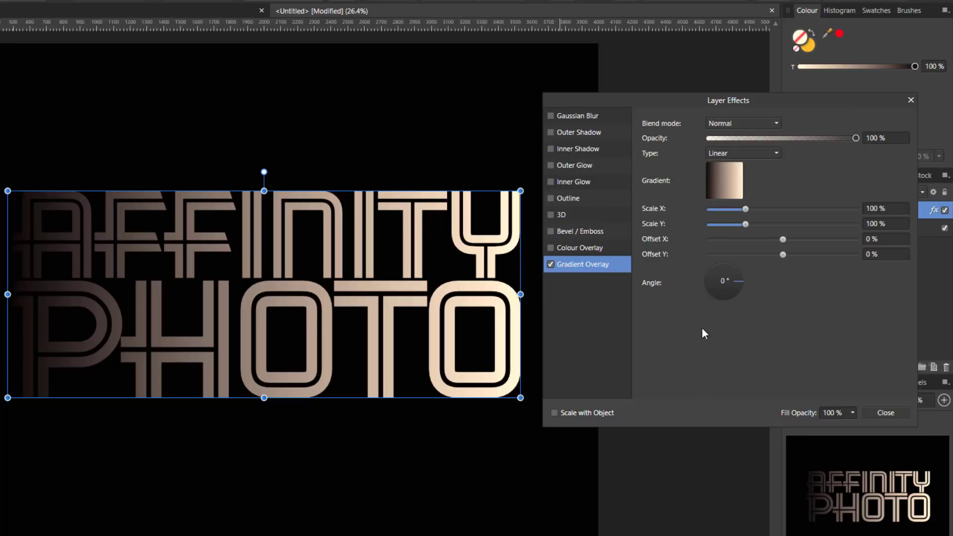
- Insert three extra stops in the overlay gradient at 50 %, 75 % and 25 %
click(733, 183)
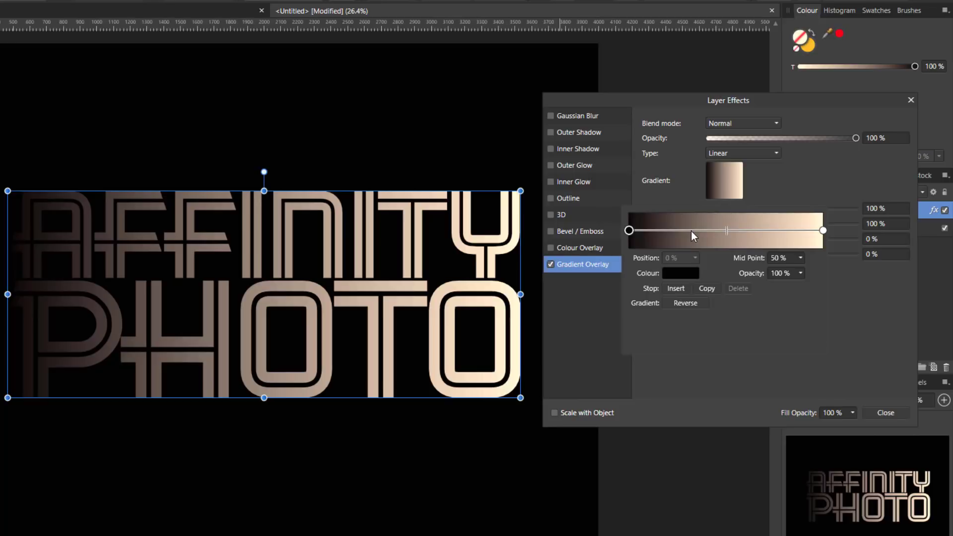
click(822, 230)
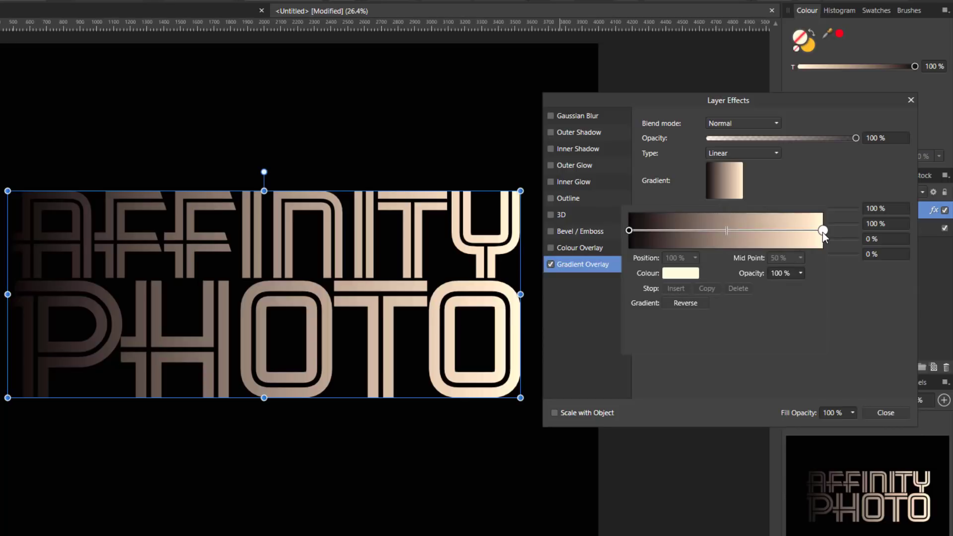
click(630, 230)
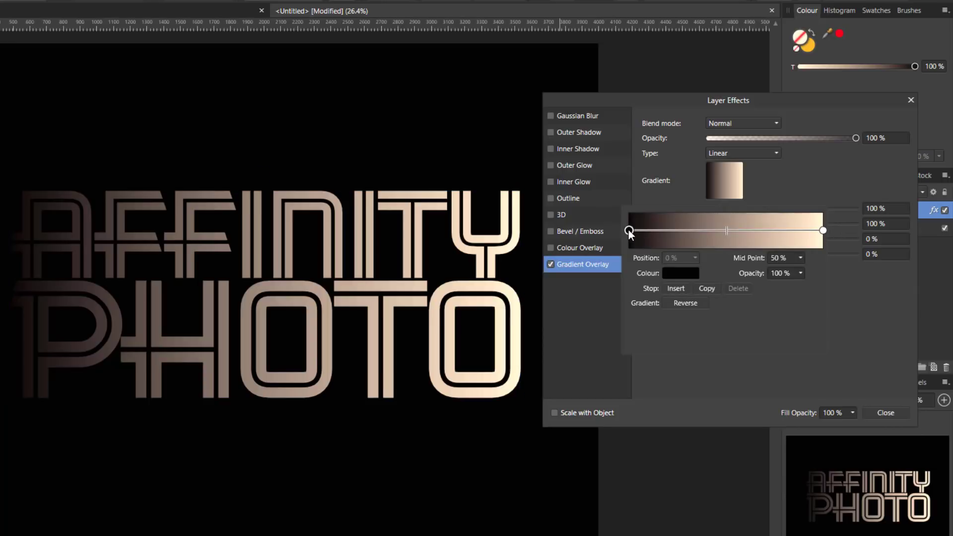
click(674, 288)
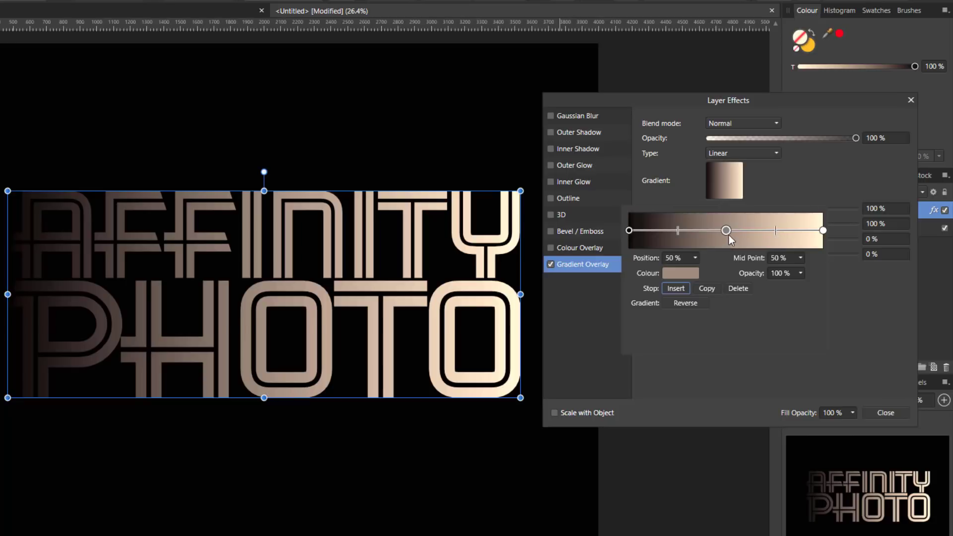
click(674, 288)
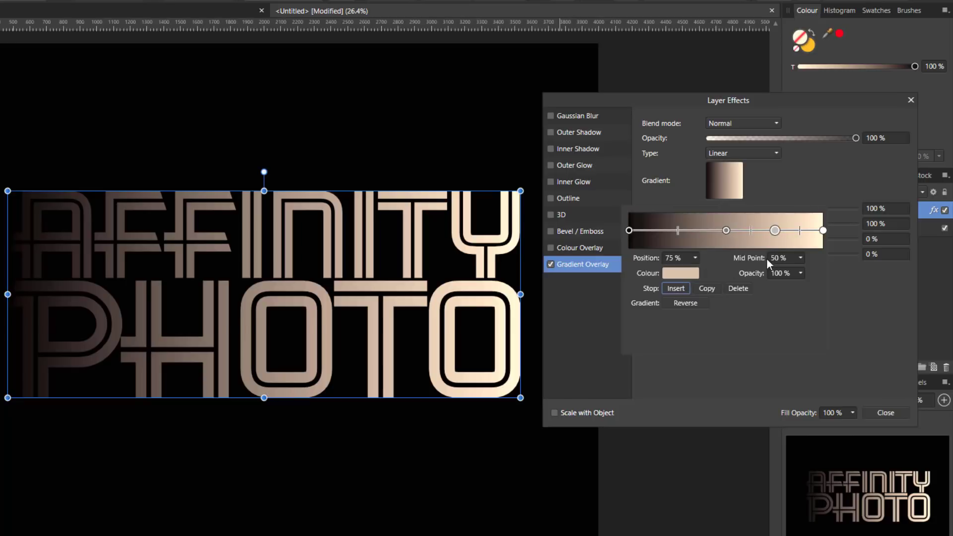
click(629, 231)
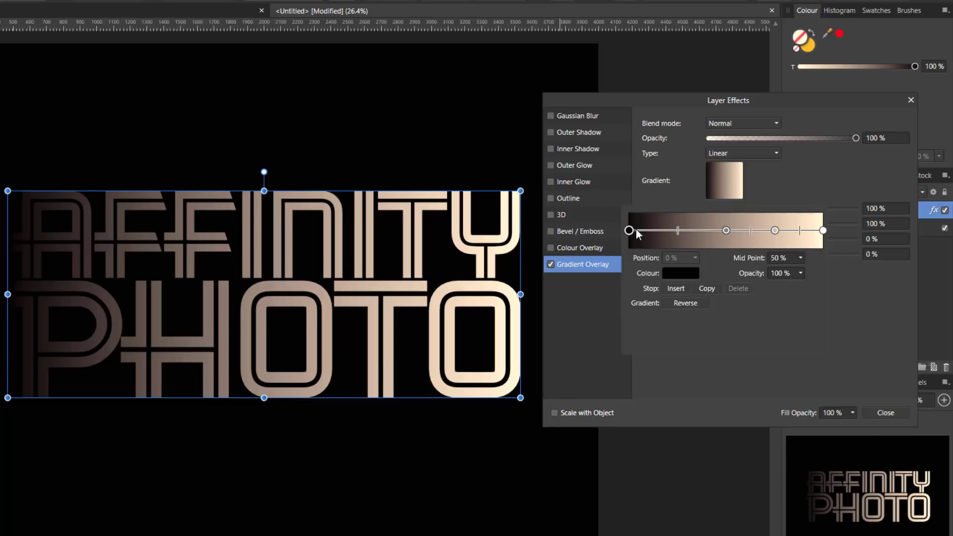
click(678, 287)
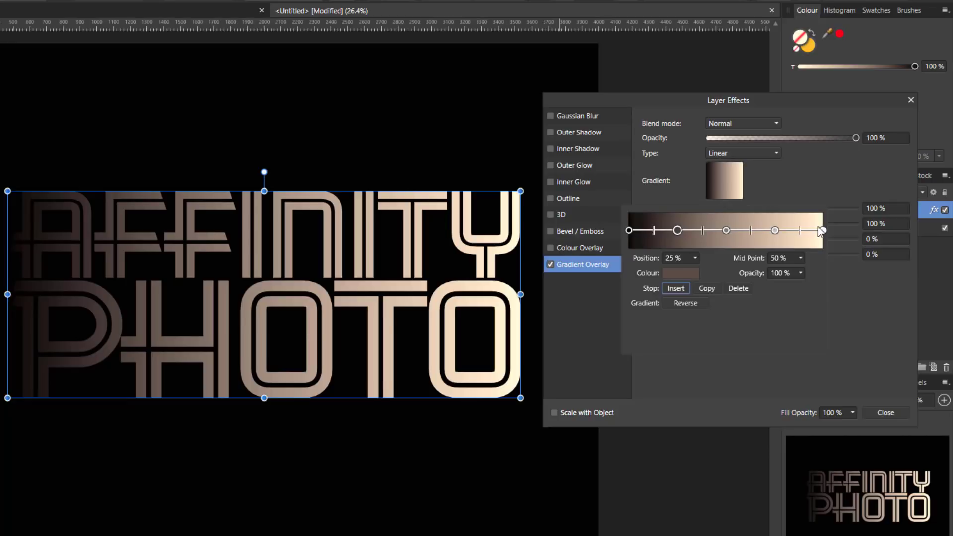
- Colour the gradient's 25 % stop white (FFFFFF) and its 50 % stop near-black (0B0600)
click(629, 230)
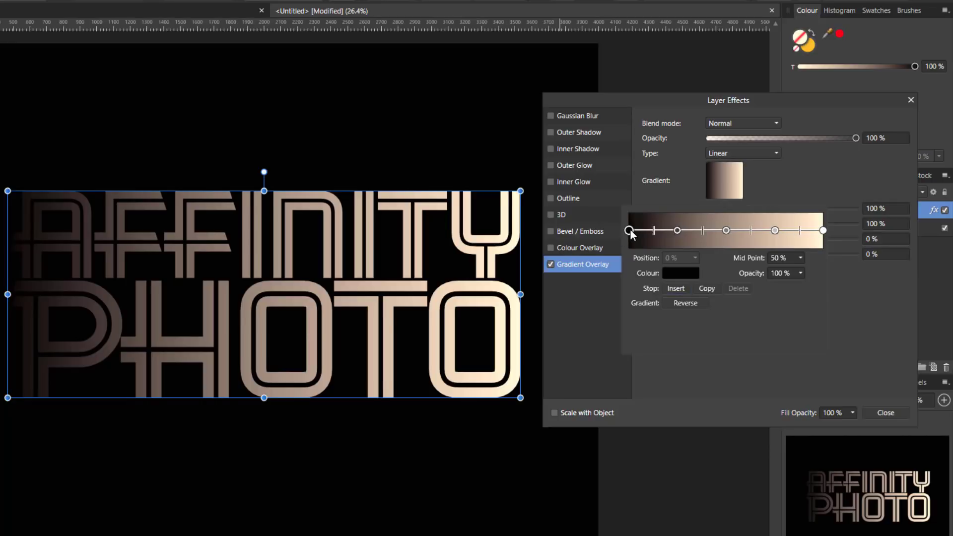
click(679, 231)
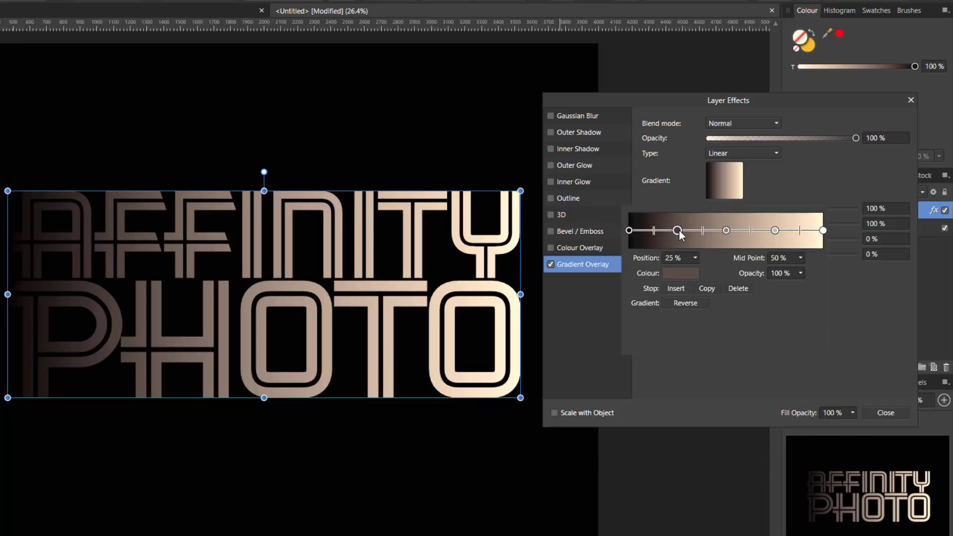
click(679, 274)
drag(665, 374, 660, 371)
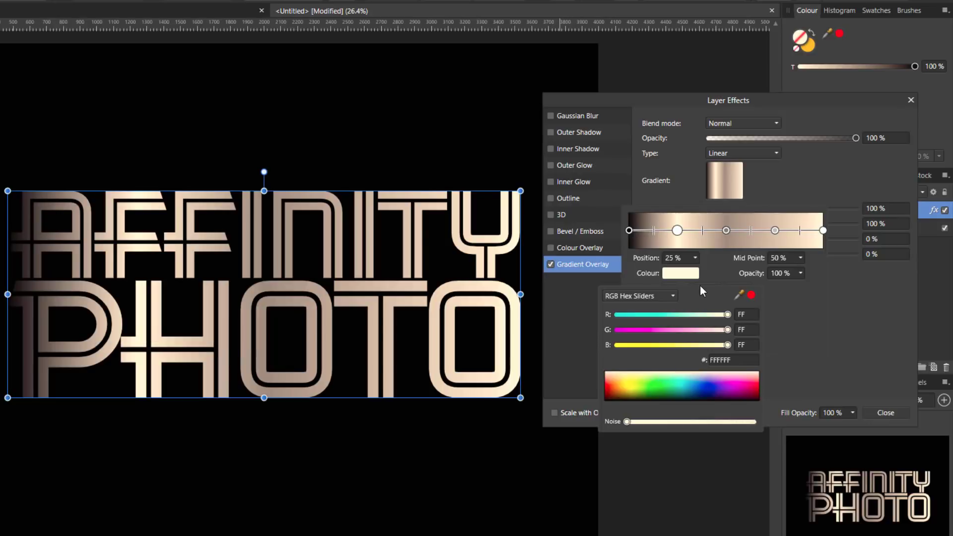
click(727, 230)
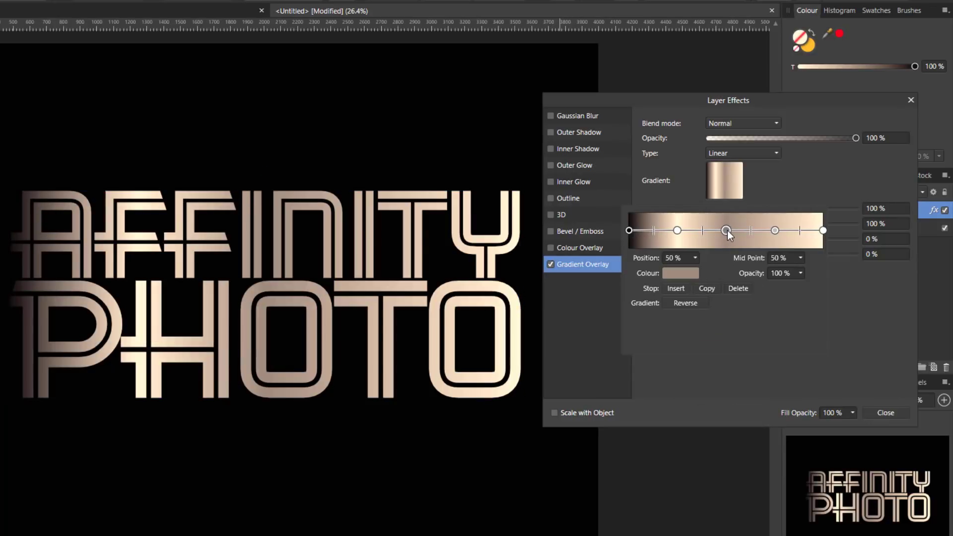
click(684, 275)
drag(649, 380, 621, 401)
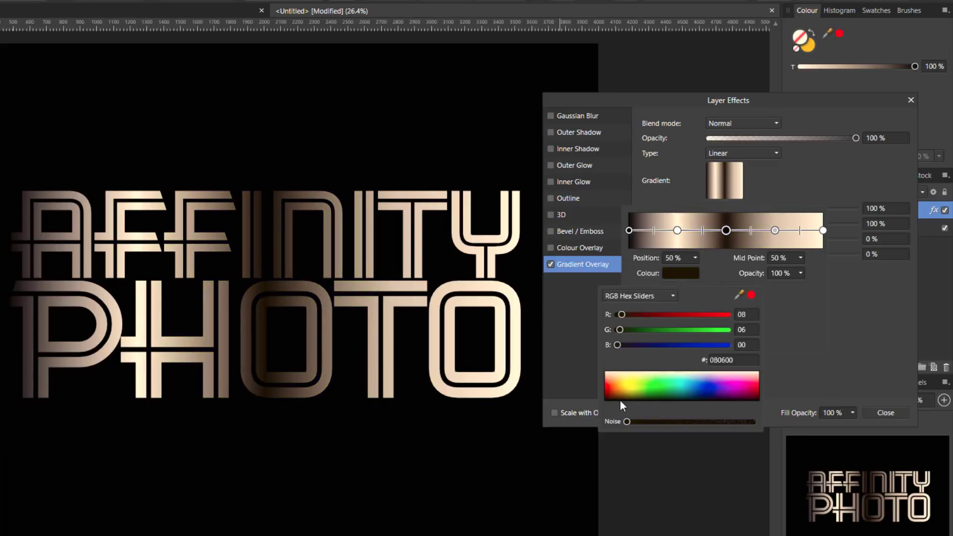
- Colour the gradient's 75 % stop white and its 100 % end stop black (000000), and close the gradient editor
click(774, 230)
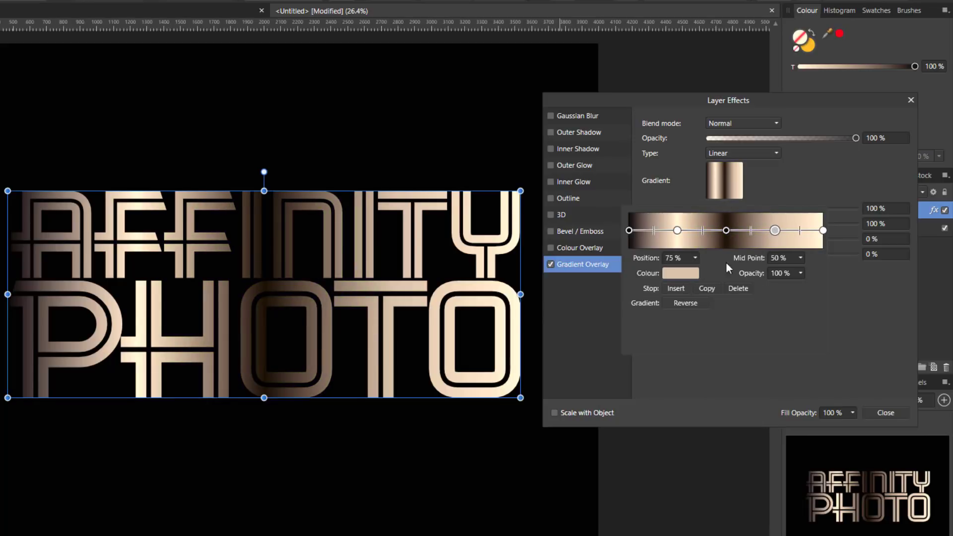
click(692, 277)
drag(687, 373, 692, 371)
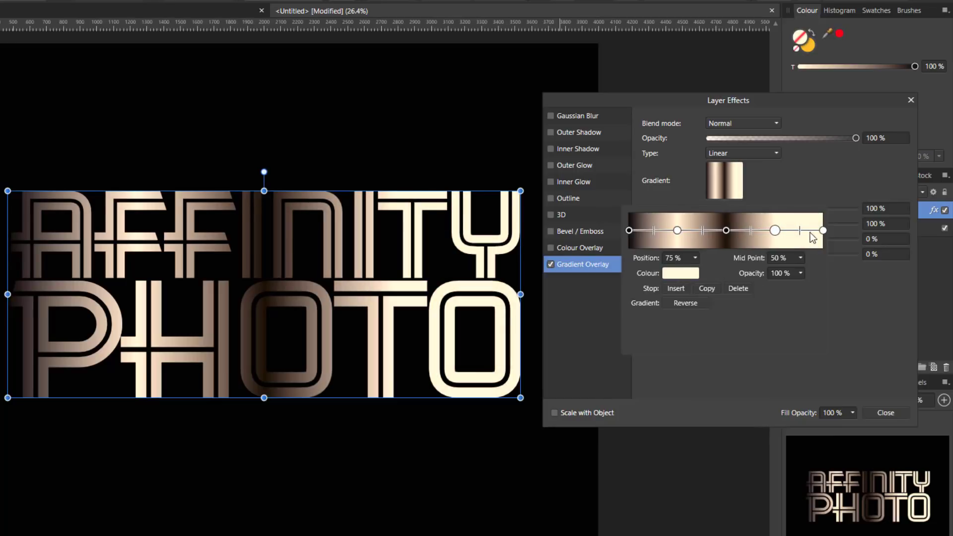
click(823, 230)
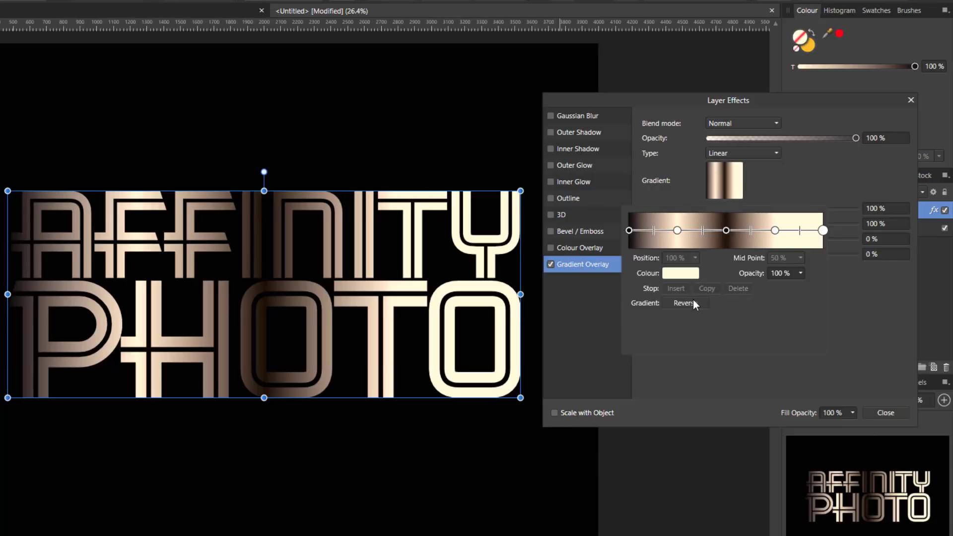
click(684, 274)
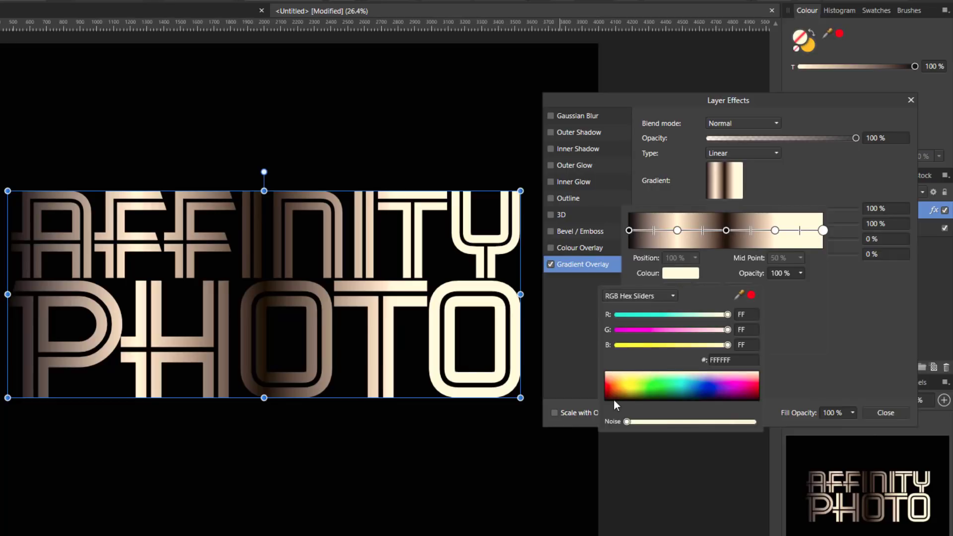
drag(621, 394, 607, 398)
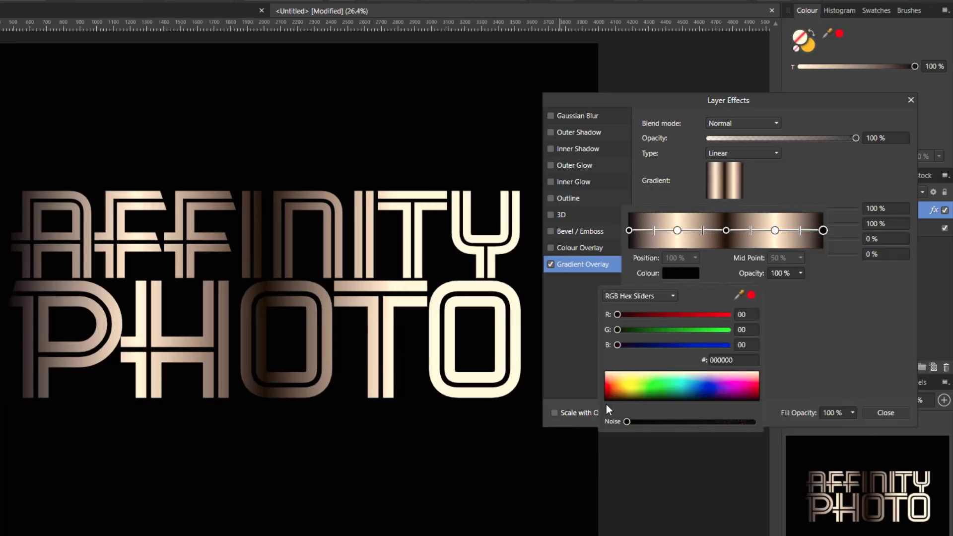
click(793, 299)
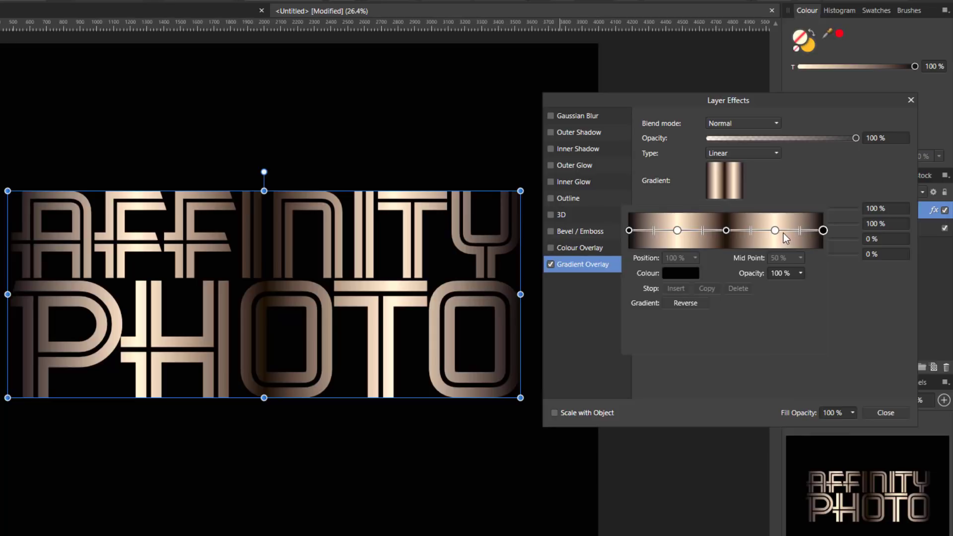
click(805, 182)
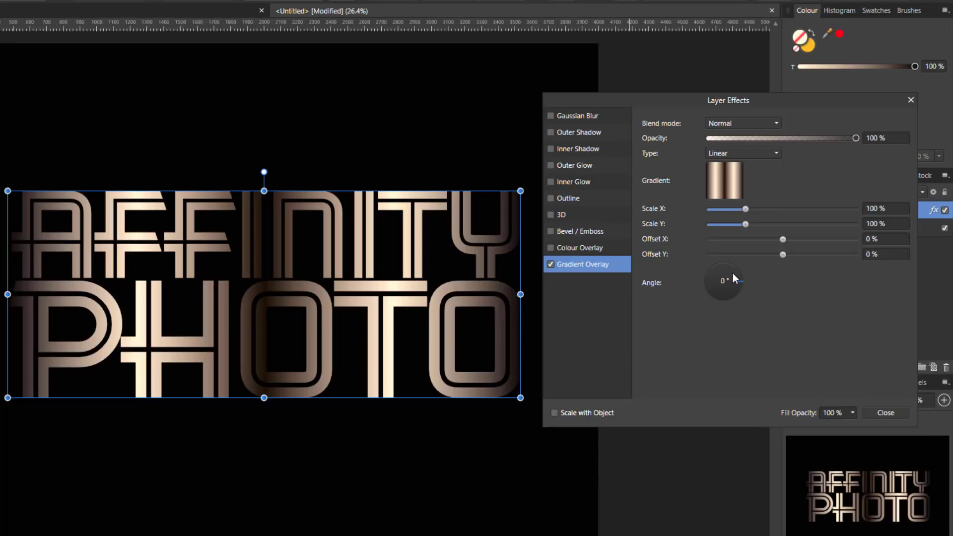
- Set the gradient overlay to a 135° angle with Screen blending, and the text's fill opacity to 75 %
drag(737, 279, 713, 269)
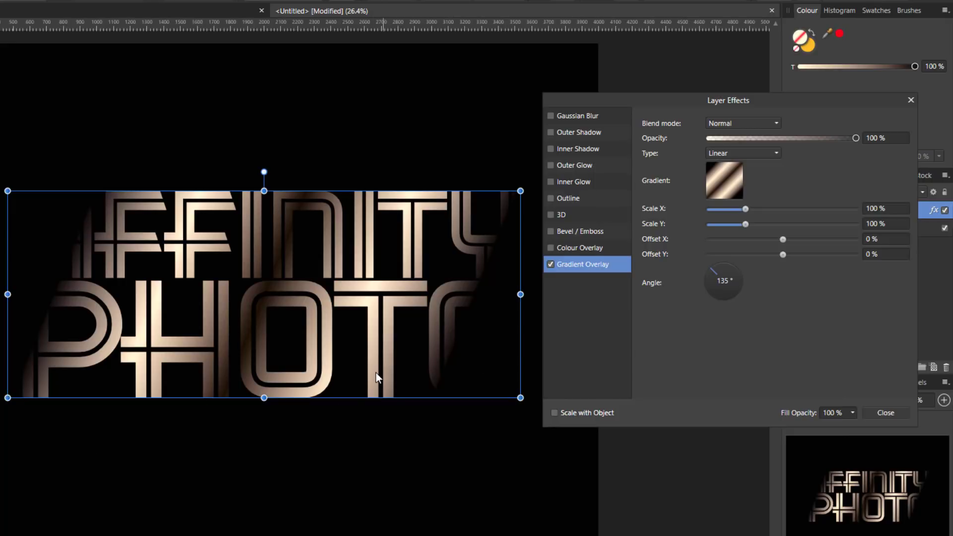
click(777, 126)
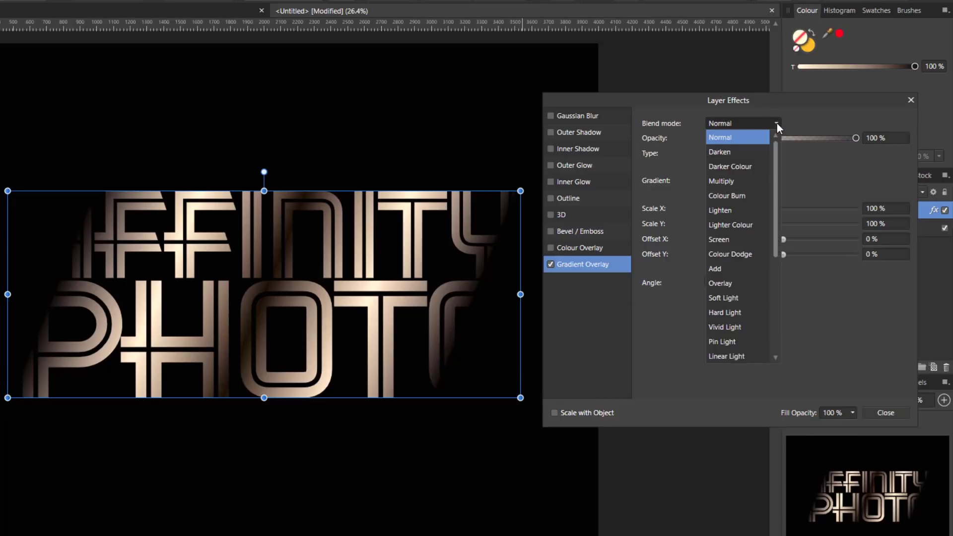
click(726, 239)
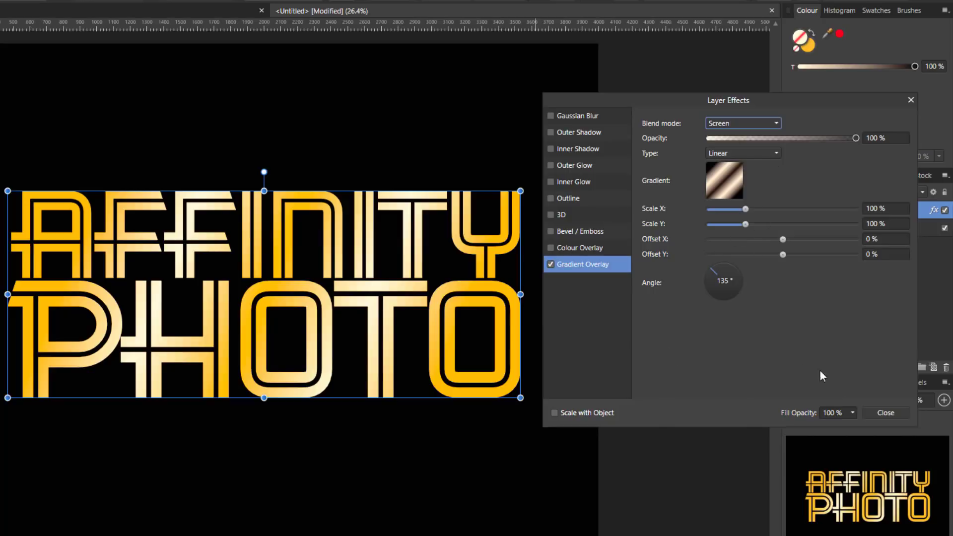
click(854, 413)
mouse_move(852, 428)
mouse_down()
mouse_move(822, 430)
mouse_move(836, 429)
mouse_up()
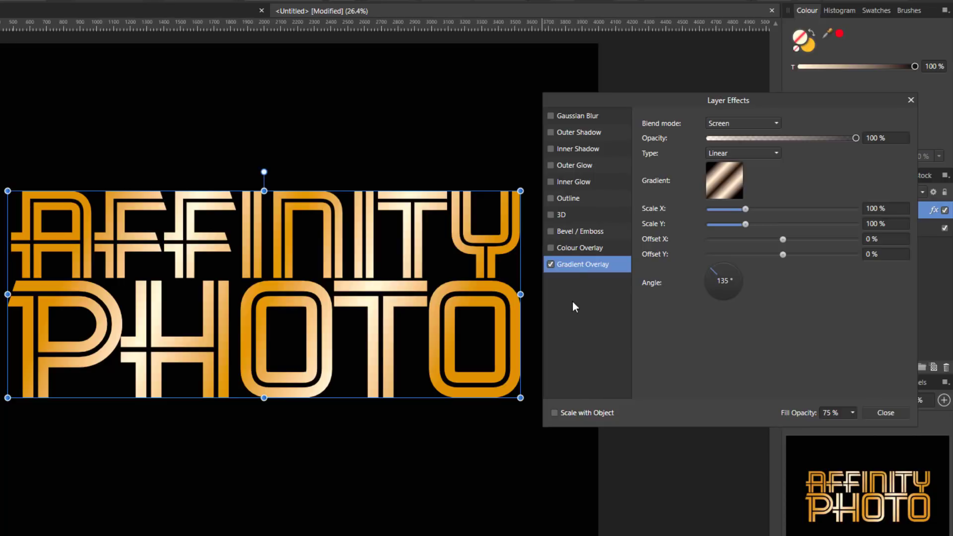
- Enable the Bevel / Emboss effect on the text and set its type to Inner
click(550, 231)
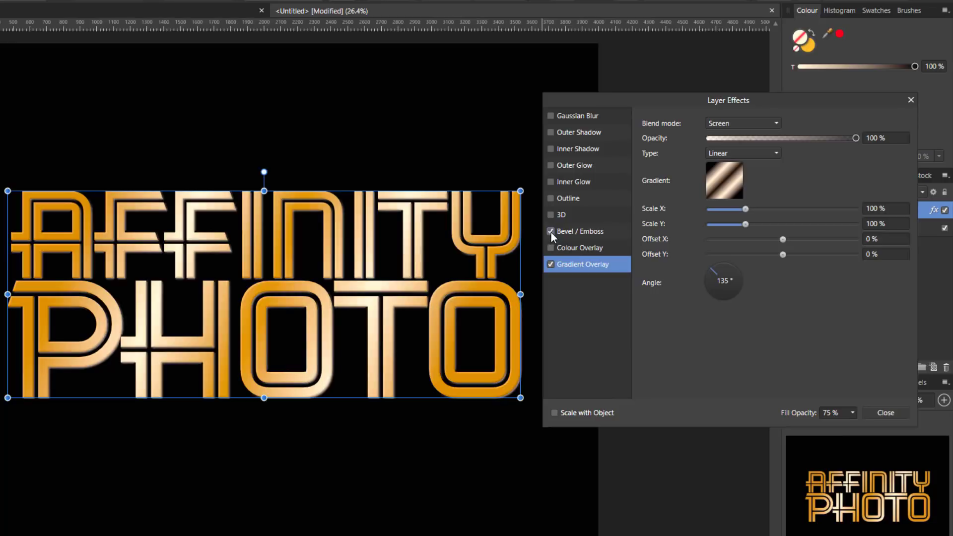
click(584, 231)
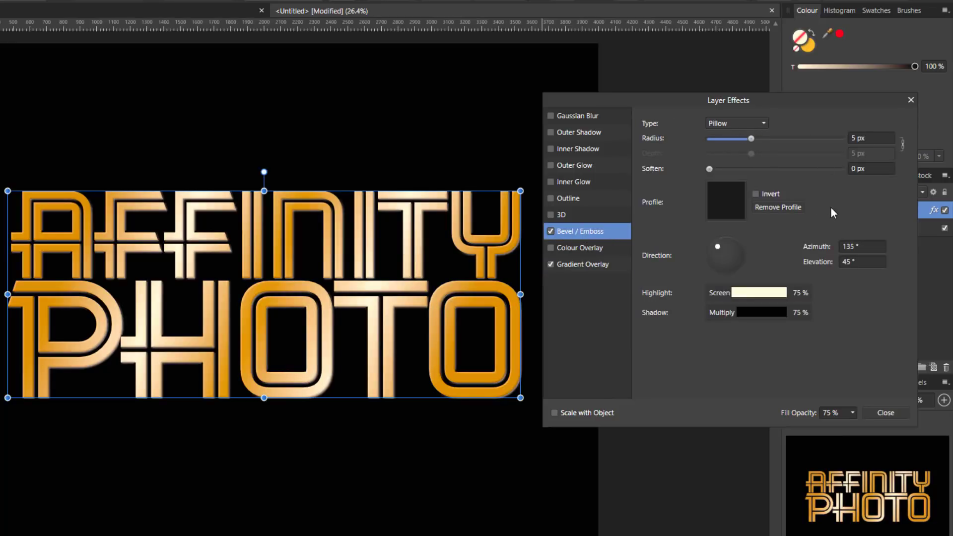
click(765, 124)
click(720, 136)
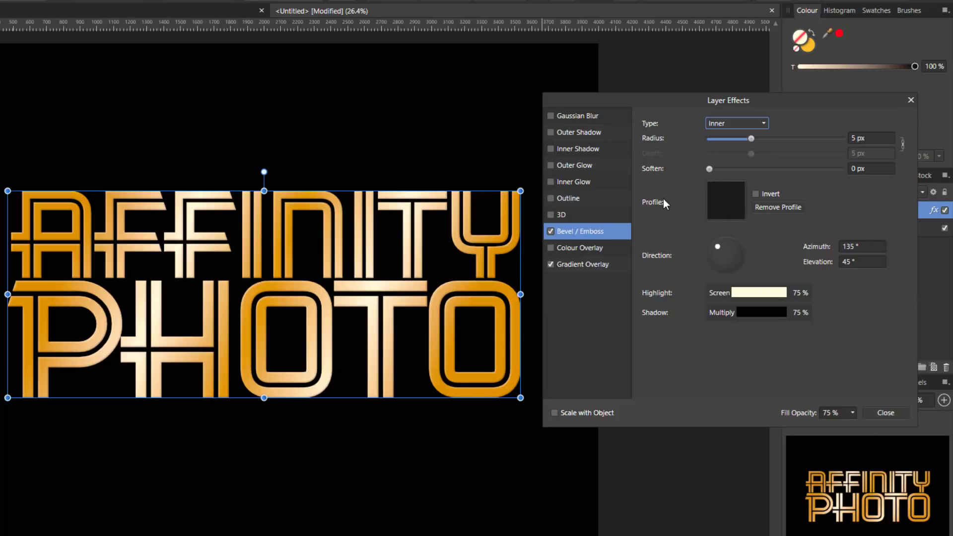
- Try several standard profiles for the bevel and apply the straight diagonal one
click(722, 205)
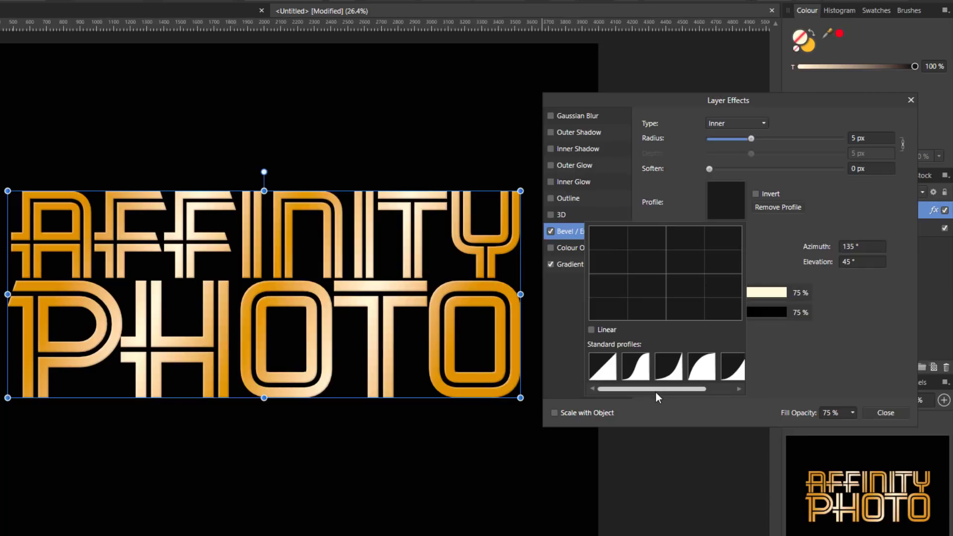
mouse_move(658, 389)
mouse_down()
mouse_move(692, 390)
mouse_move(653, 392)
mouse_up()
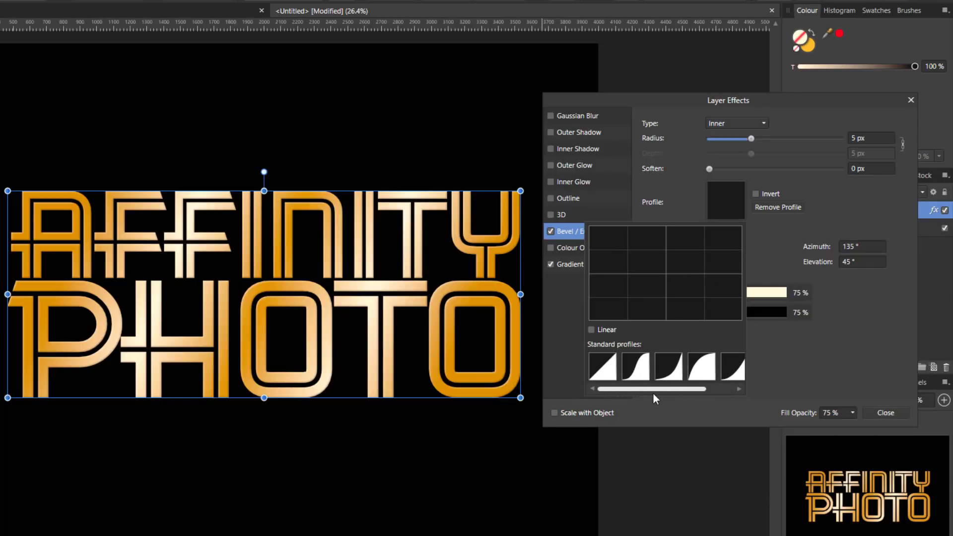
click(639, 365)
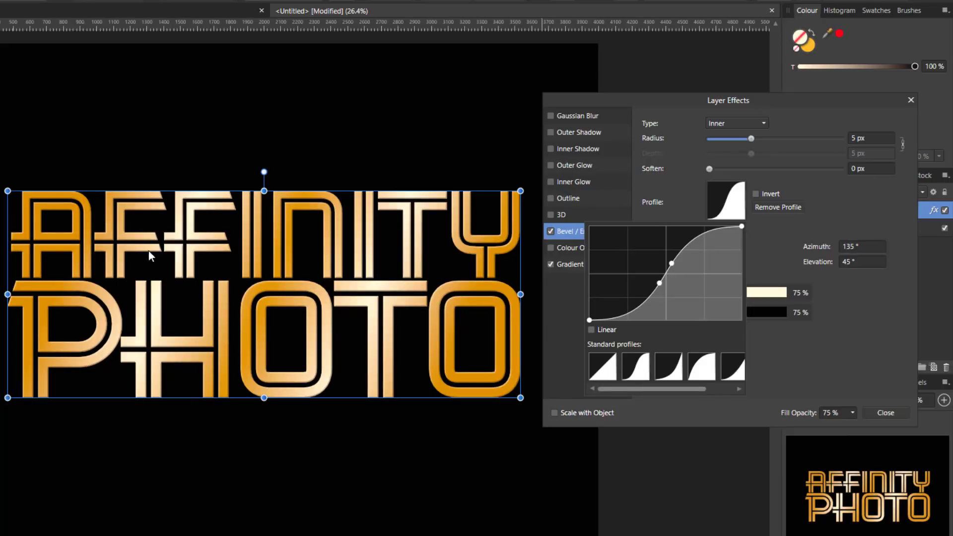
click(673, 365)
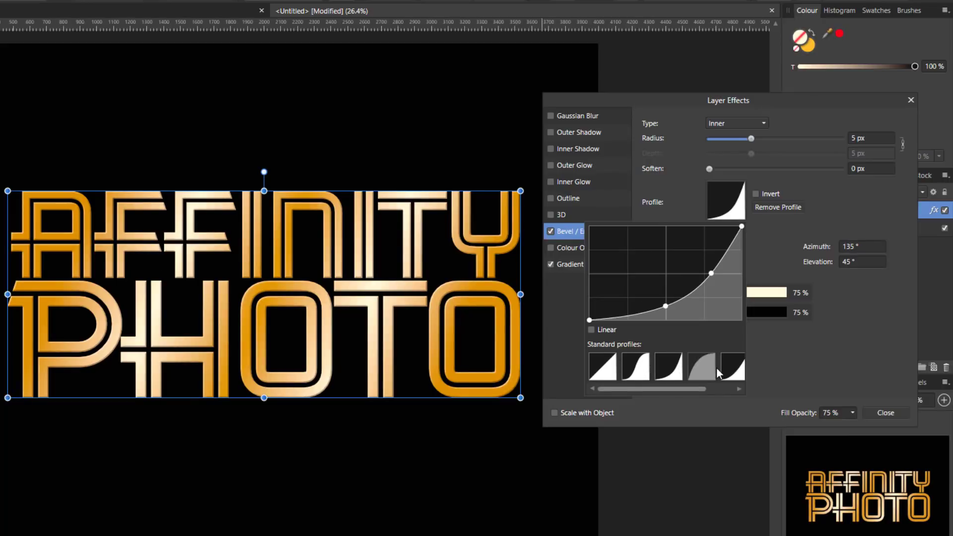
click(715, 367)
click(675, 370)
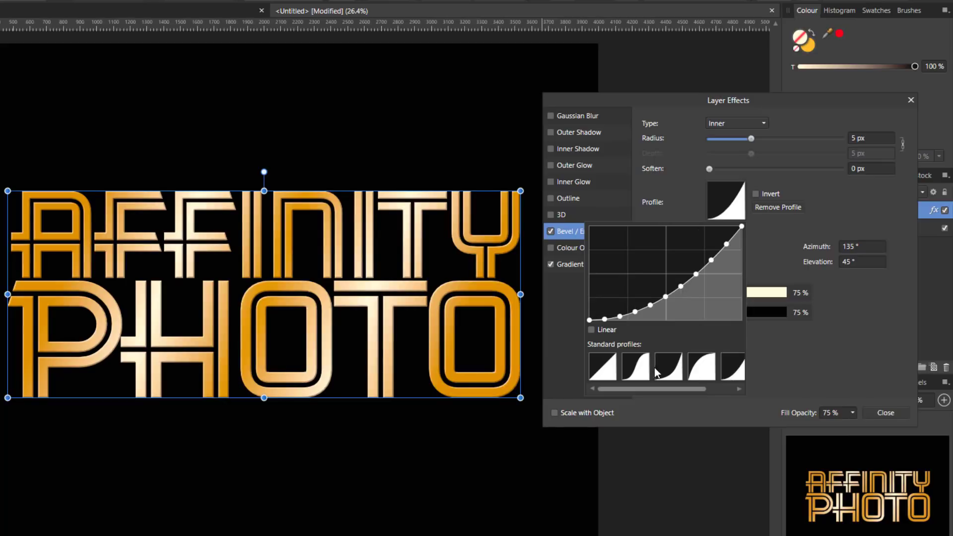
click(606, 371)
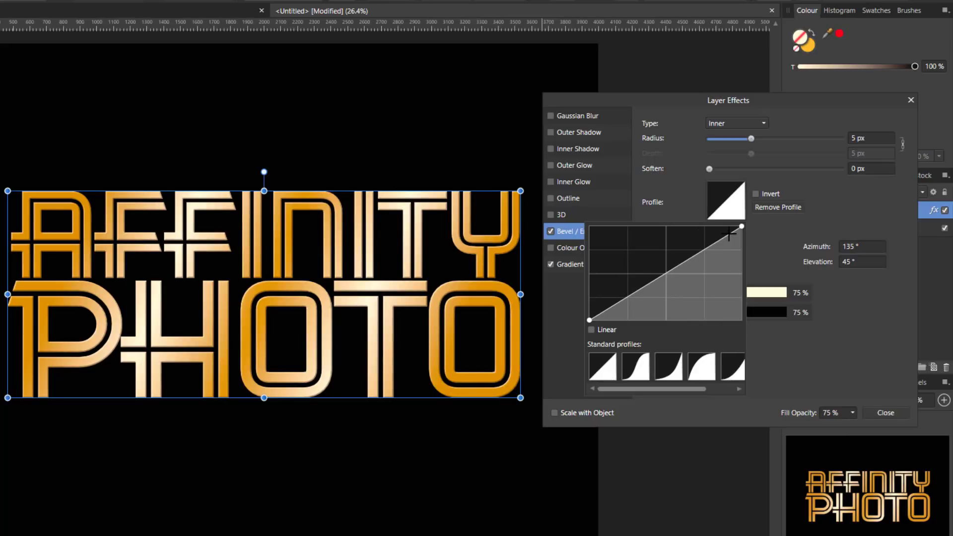
click(775, 342)
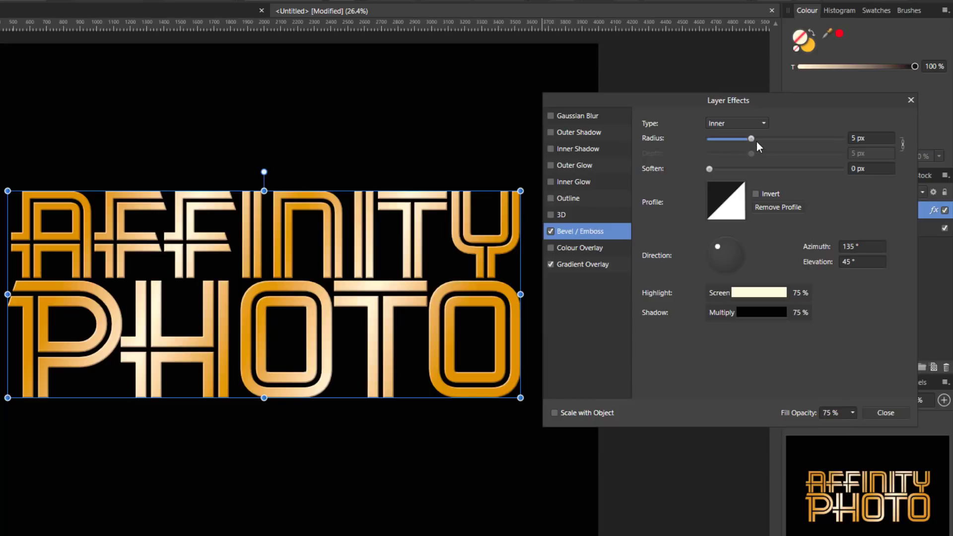
- Set the bevel's radius to 40 px
drag(752, 140, 797, 144)
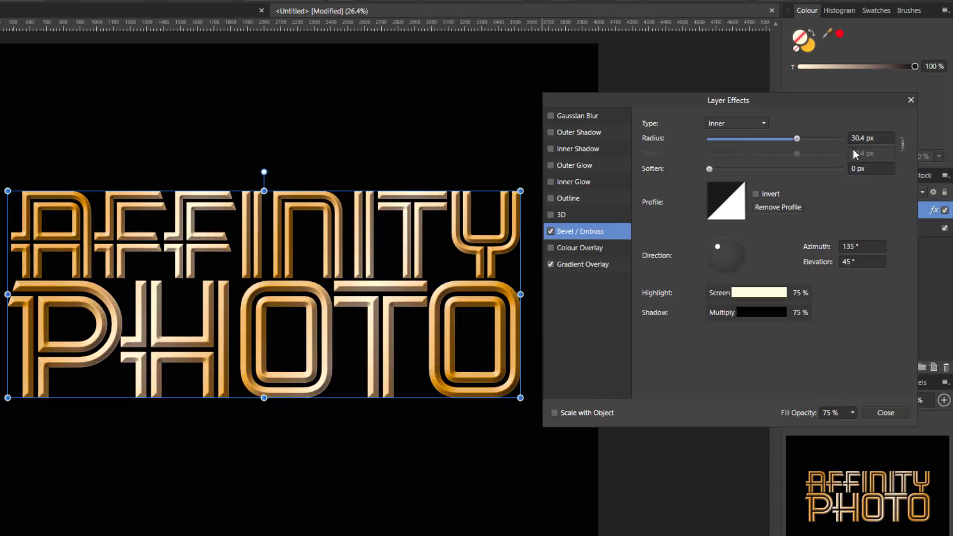
click(865, 140)
text(40)
key(Return)
- Add an Inner Shadow effect to the text with a 20 px radius and 50 % intensity
click(551, 149)
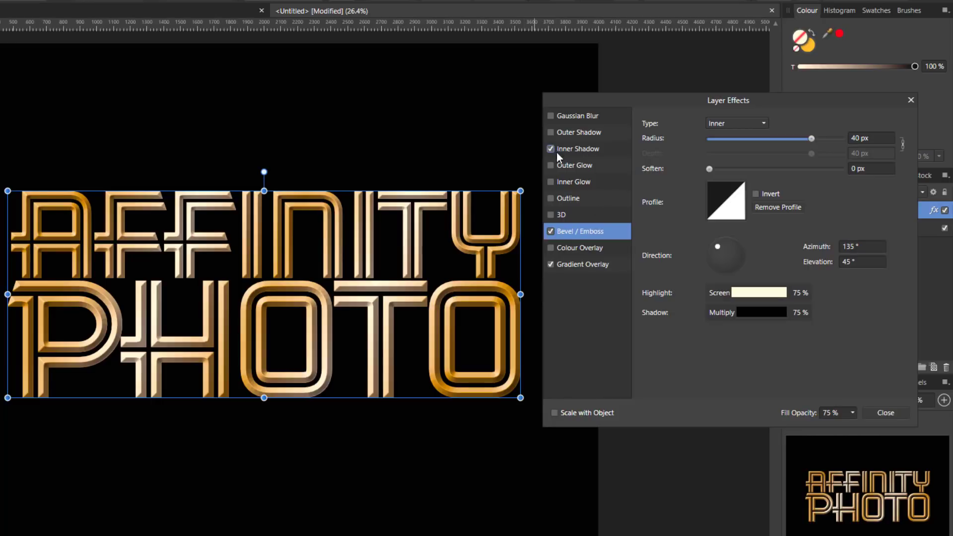
click(599, 151)
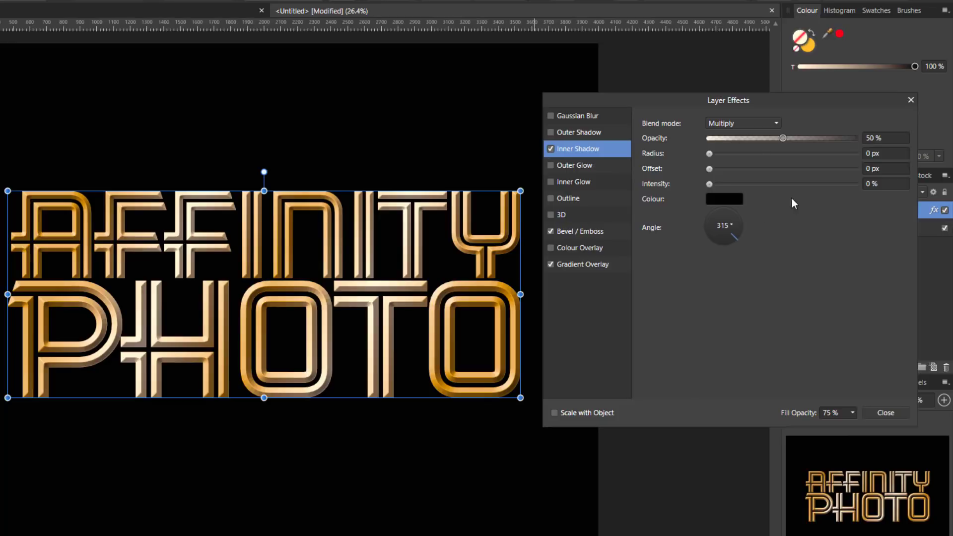
click(874, 153)
text(20)
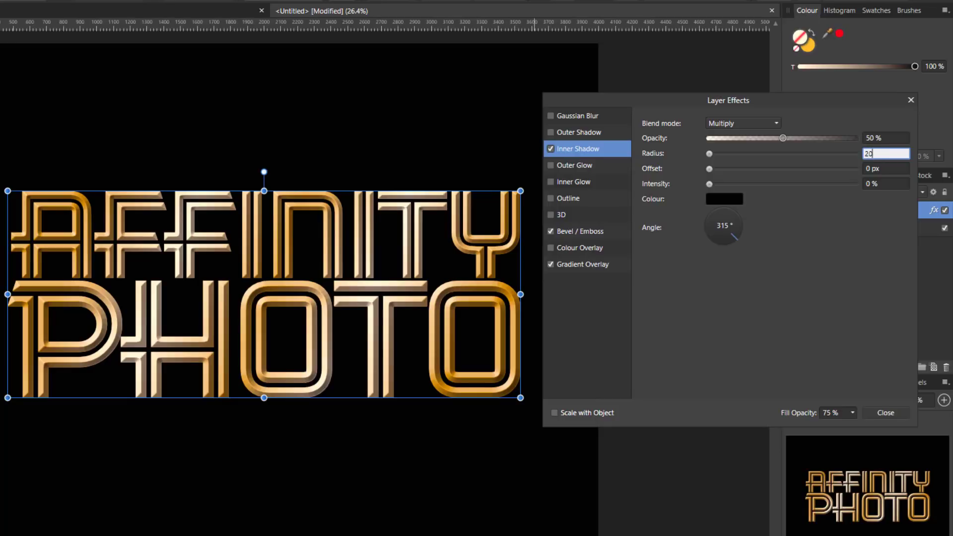
key(Return)
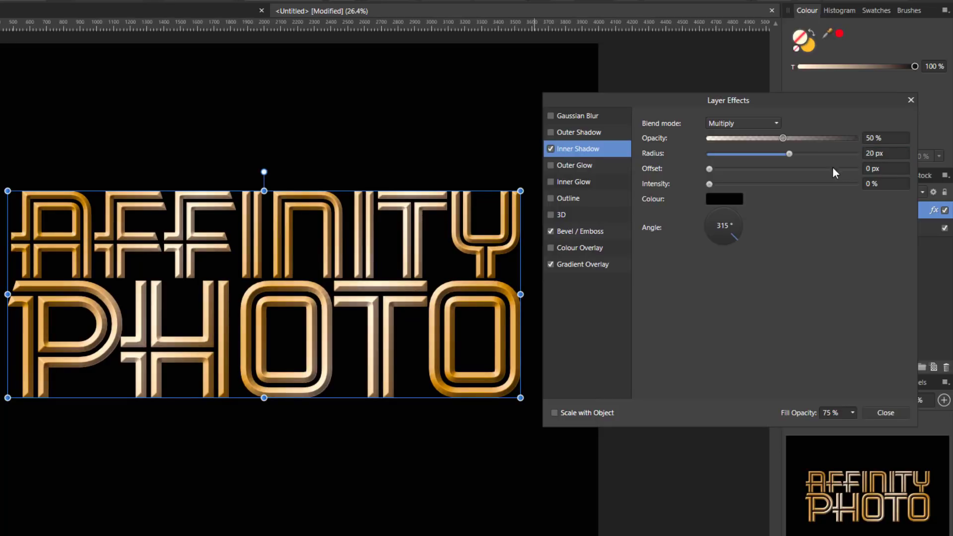
click(875, 184)
text(50)
key(Return)
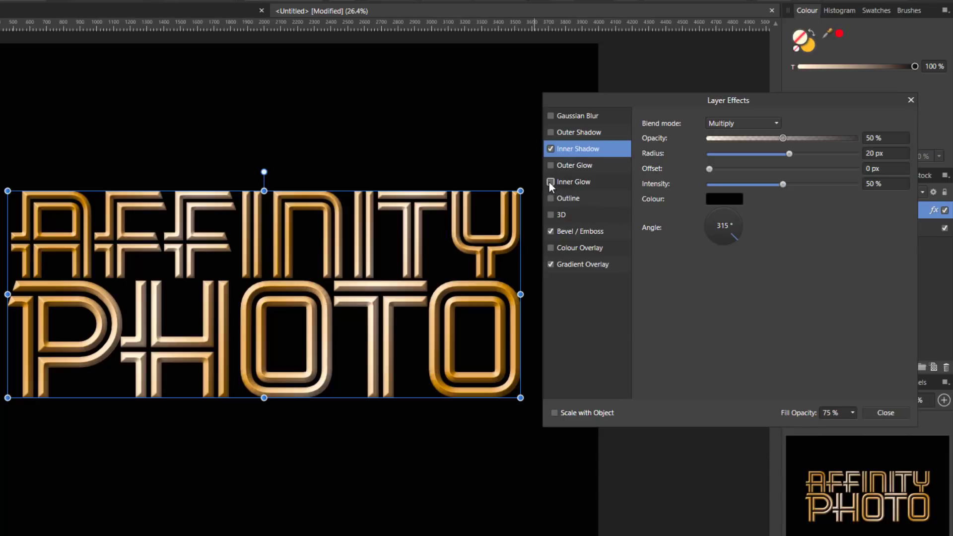
- Add an Inner Glow effect with a 1 px radius and Multiply blending, and close the layer effects
click(581, 182)
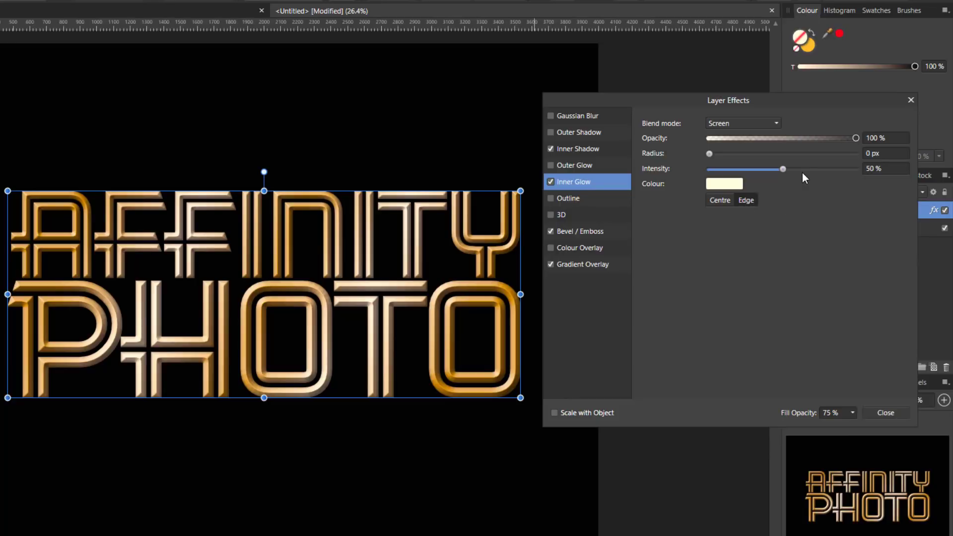
click(870, 154)
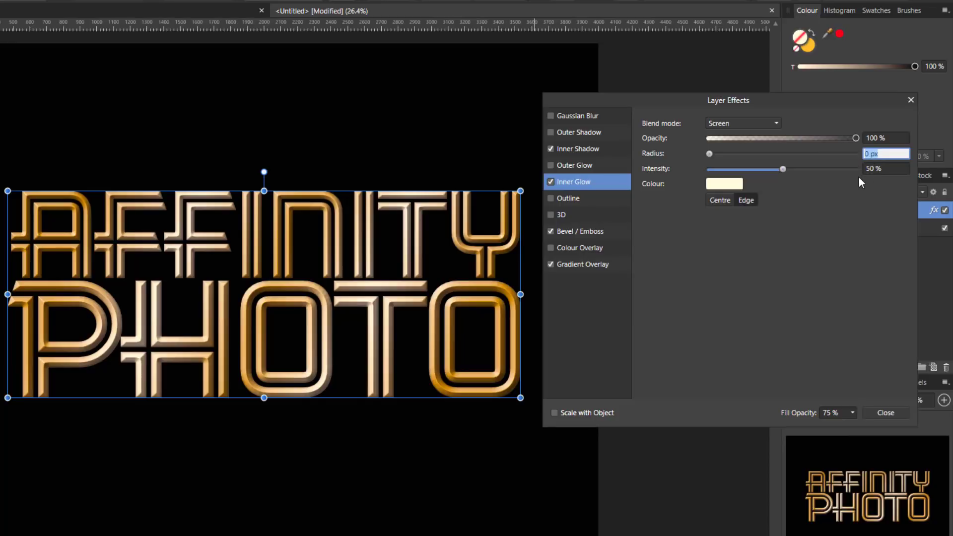
text(1)
key(Return)
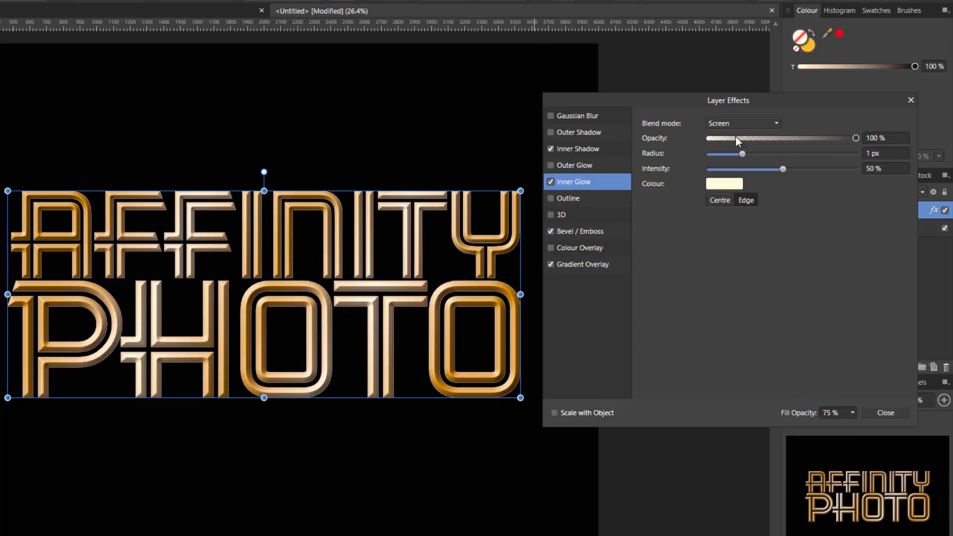
click(778, 125)
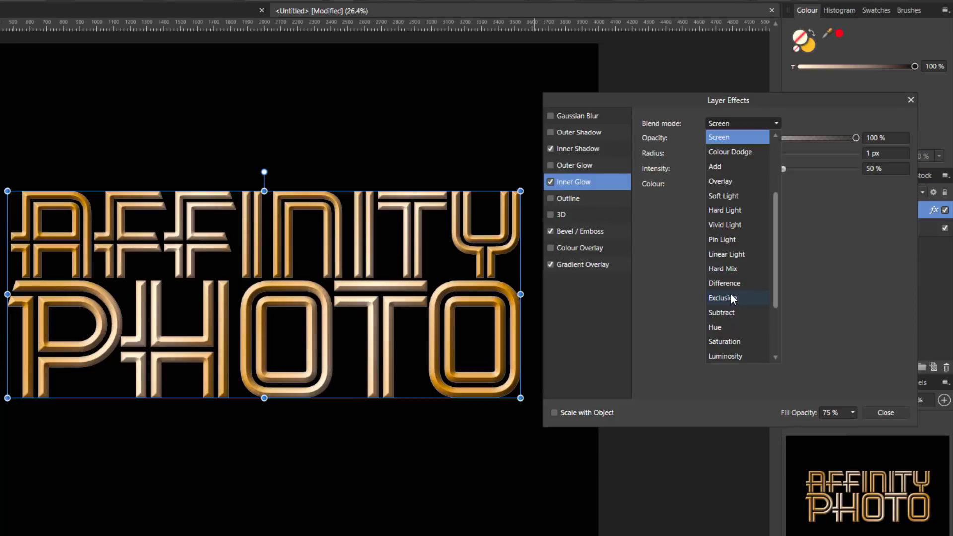
scroll(731, 293, up, 2)
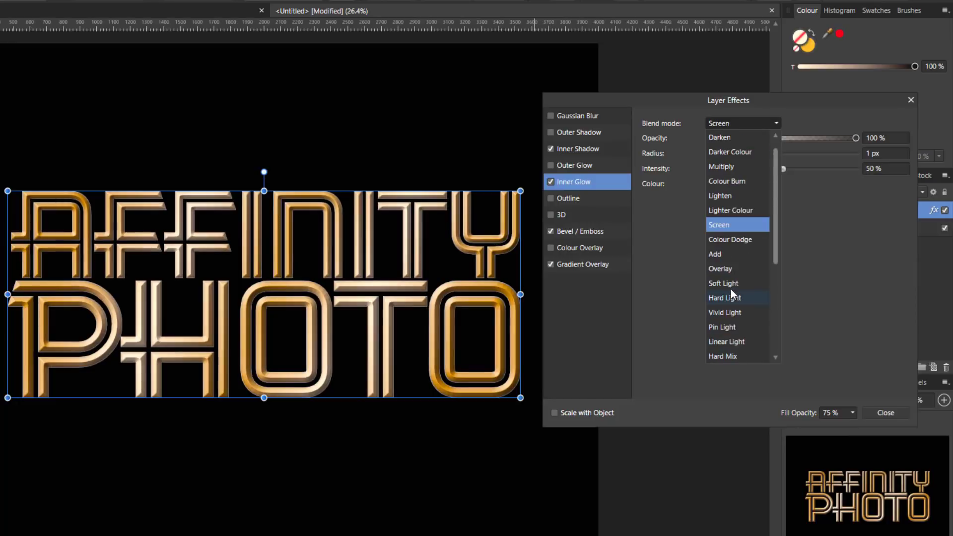
click(725, 167)
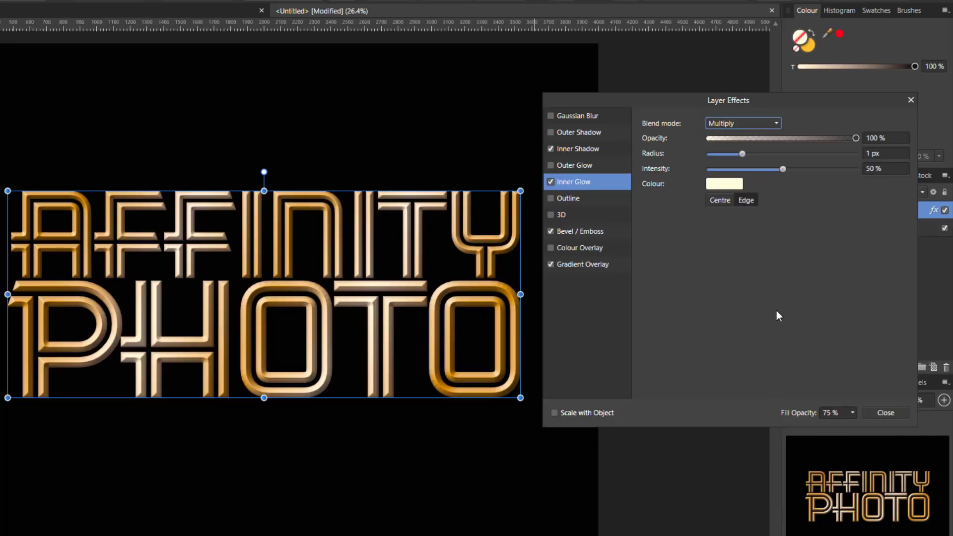
click(876, 413)
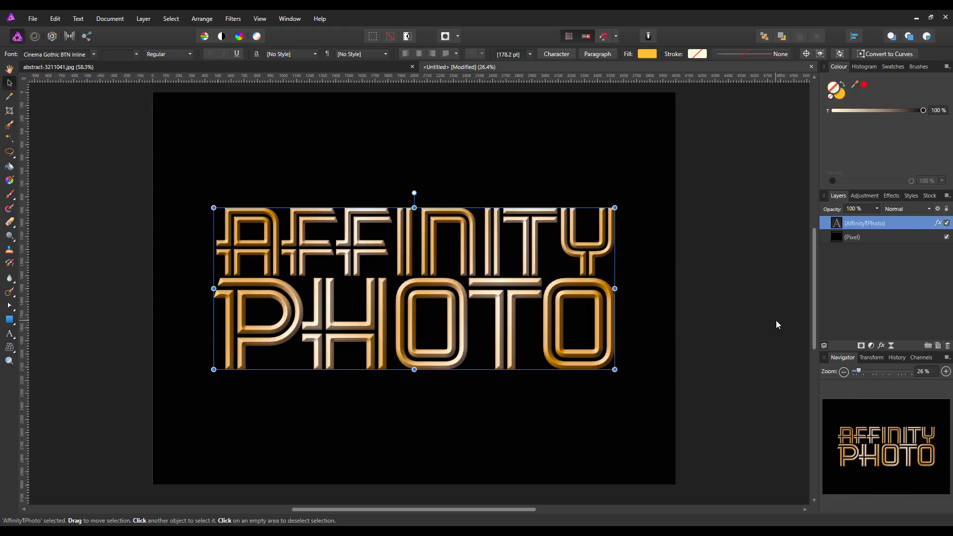
- Hide the black background layer, review the PNG export settings and area options without exporting, and show the layer again
click(947, 237)
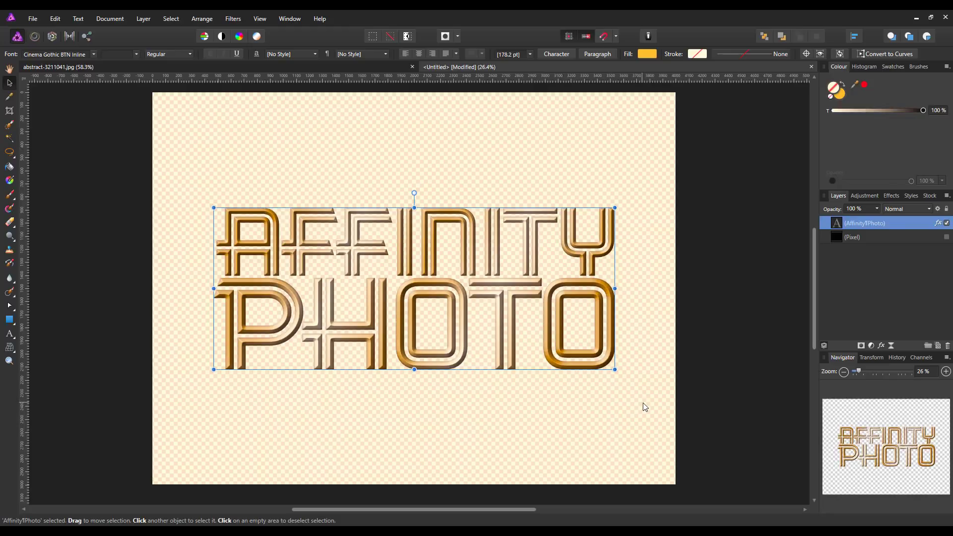
click(37, 20)
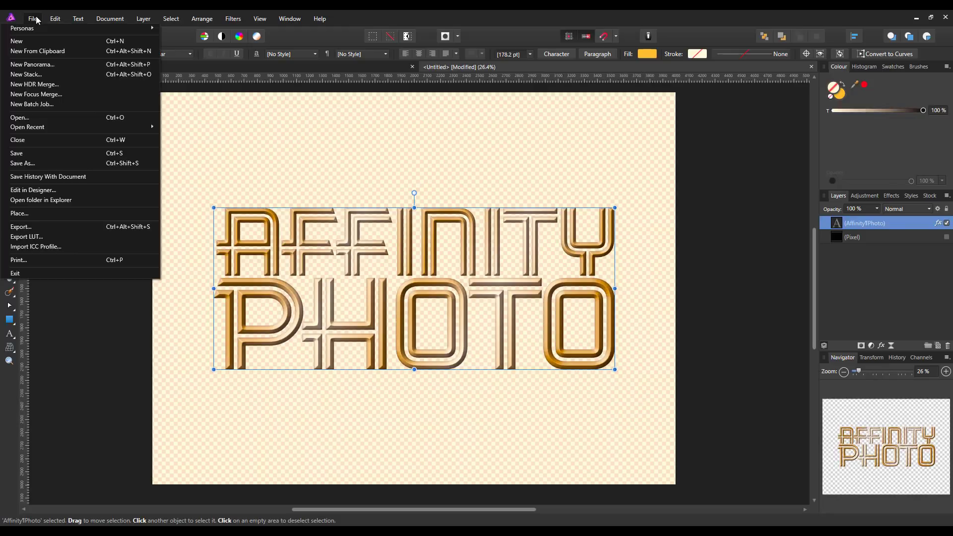
click(20, 226)
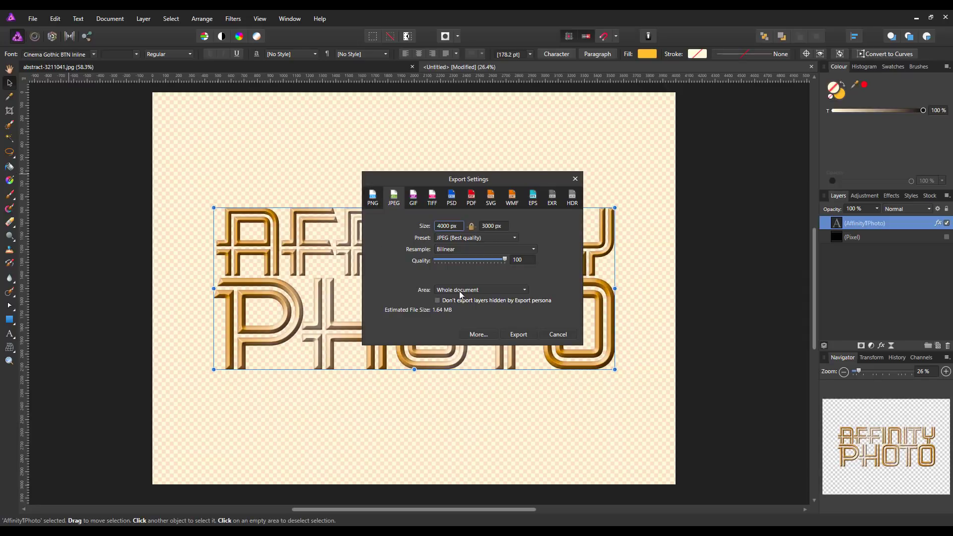
click(373, 198)
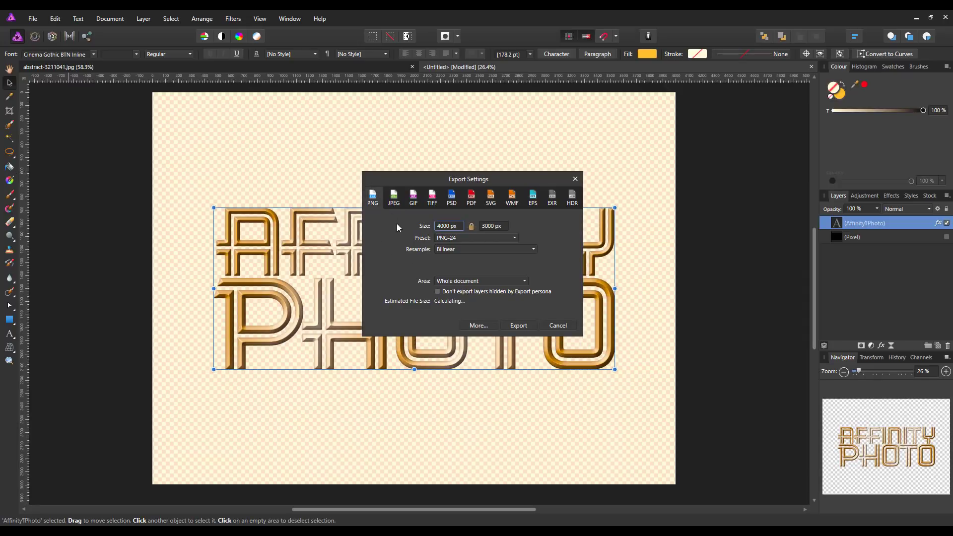
click(521, 282)
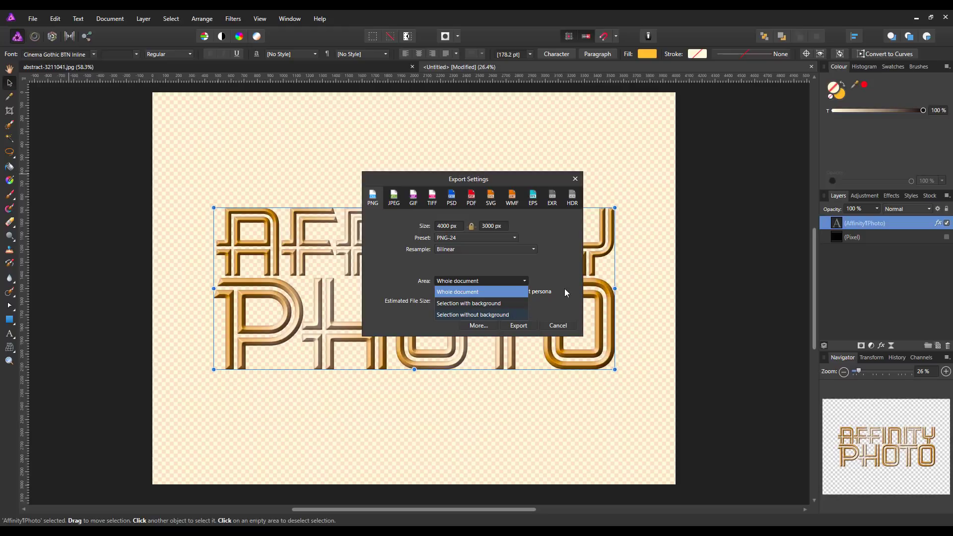
click(556, 325)
click(555, 325)
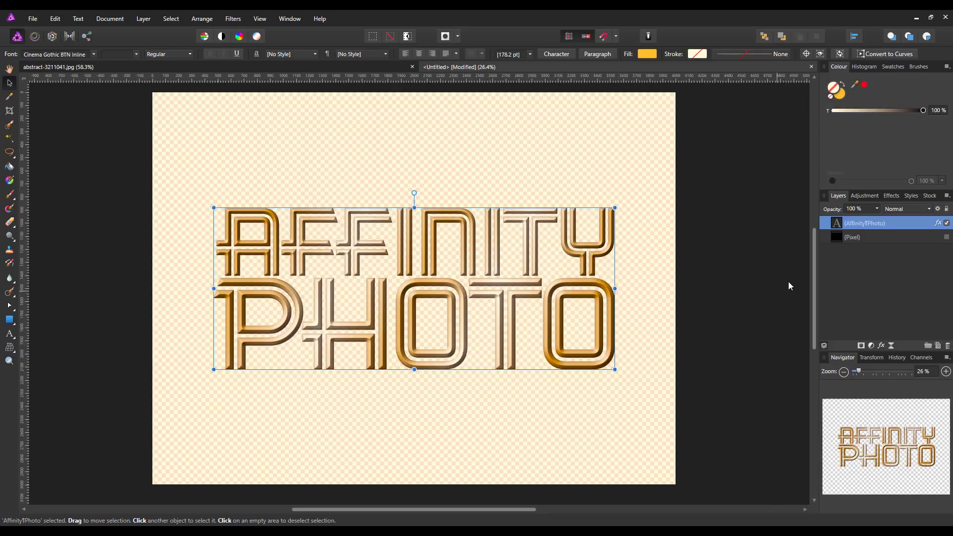
click(947, 238)
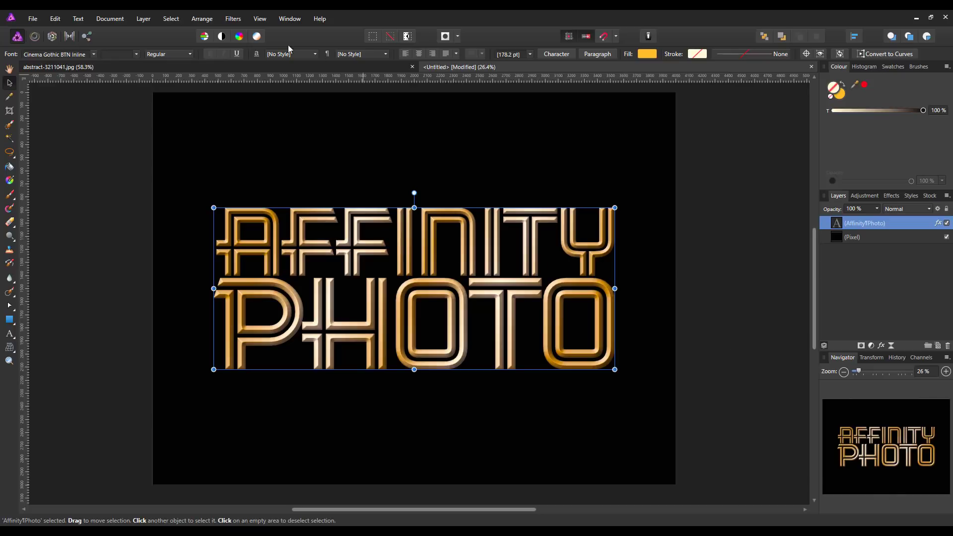
- Show the document grid and start a single-plane perspective distortion on the text with the perspective grid hidden
click(262, 21)
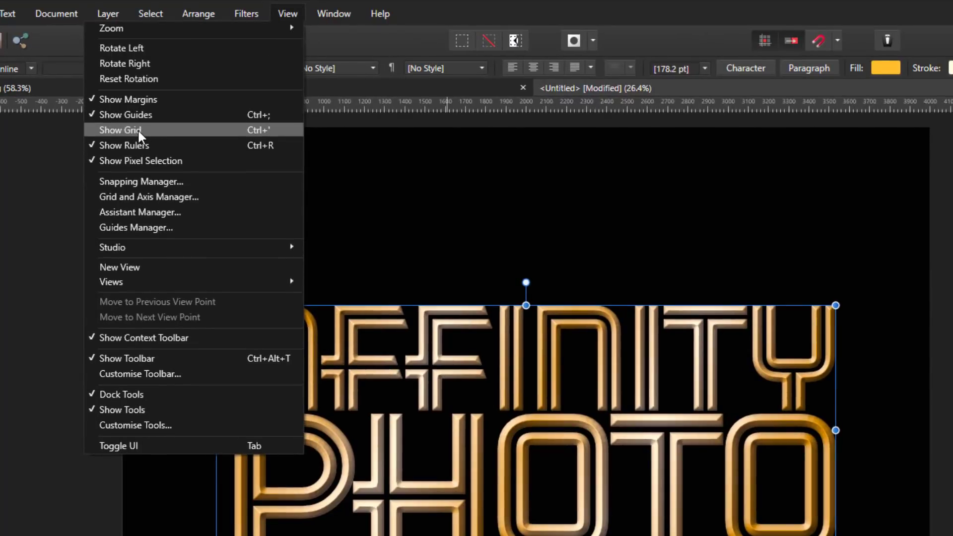
click(138, 129)
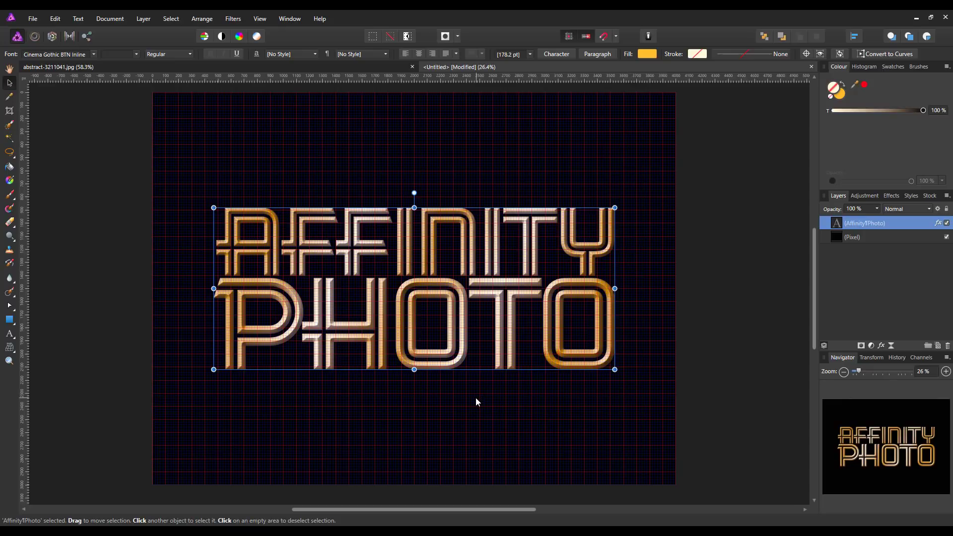
click(15, 354)
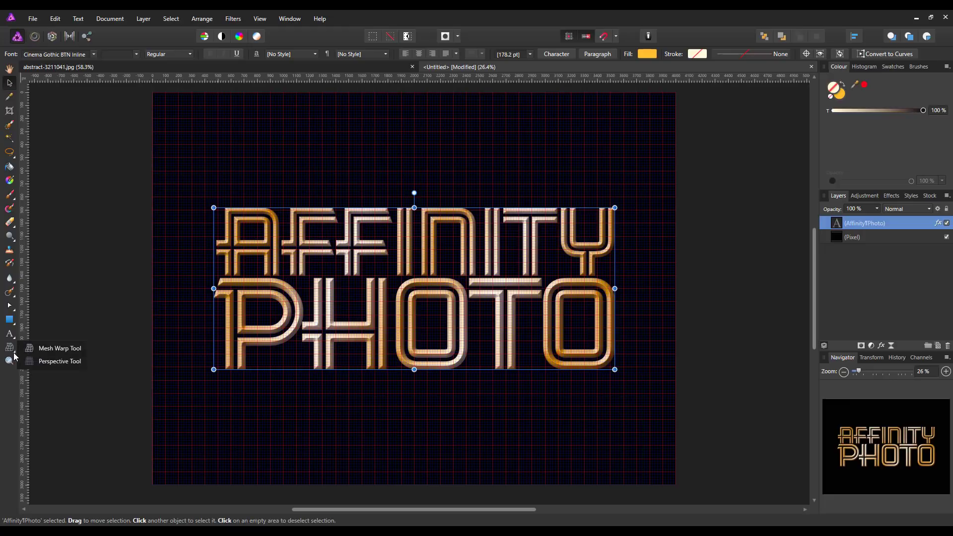
click(43, 365)
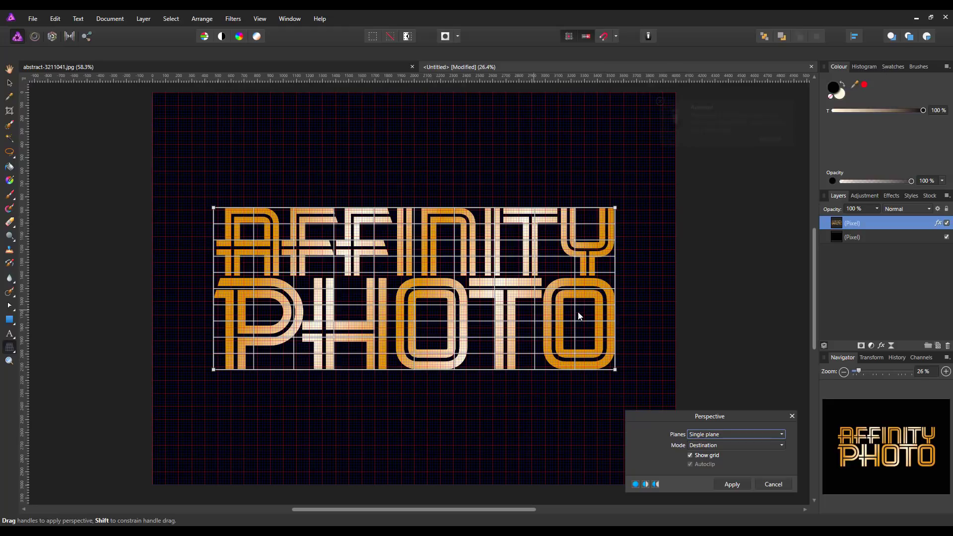
click(690, 455)
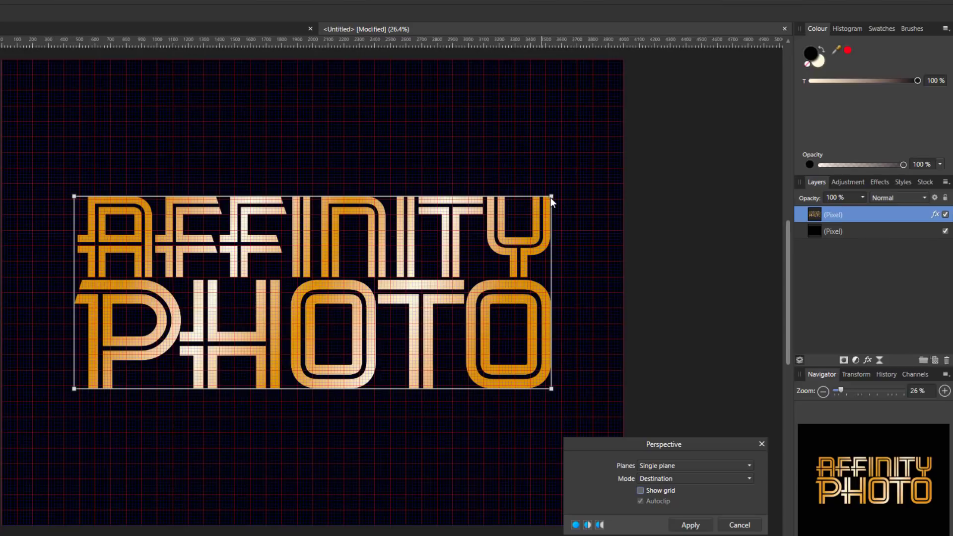
- Distort the text in perspective so its right edge is taller and its left edge is moved inward, keep both edges vertical, and apply it
drag(556, 177, 575, 123)
drag(552, 388, 577, 433)
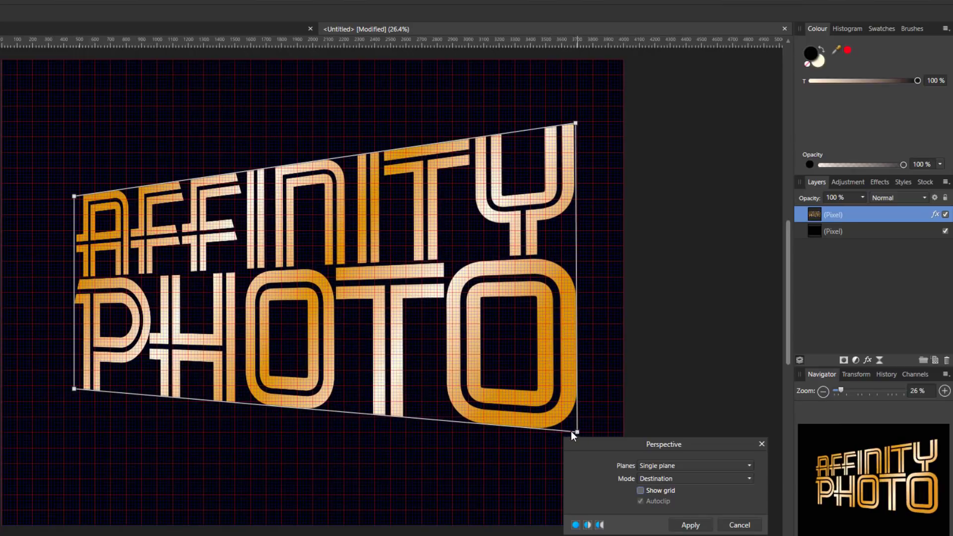
drag(75, 196, 142, 185)
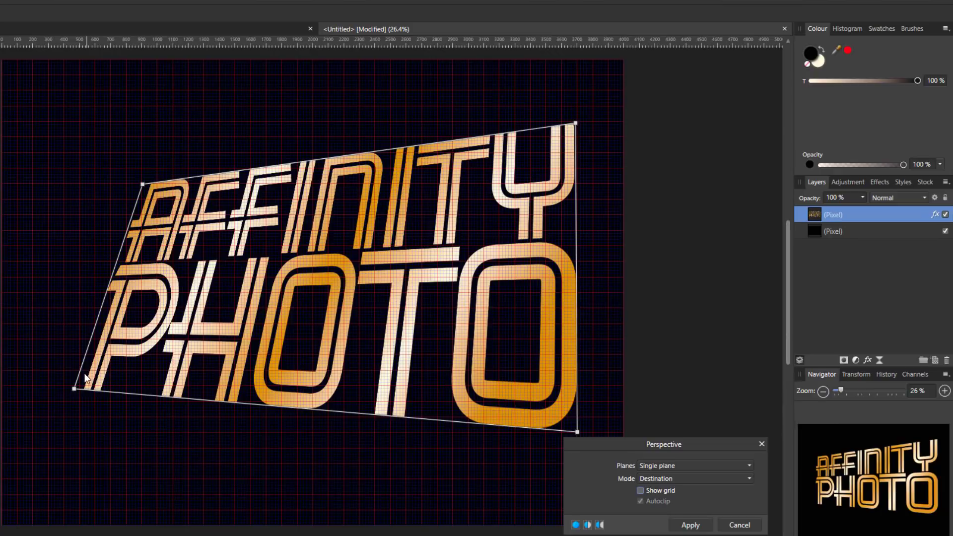
drag(74, 389, 142, 400)
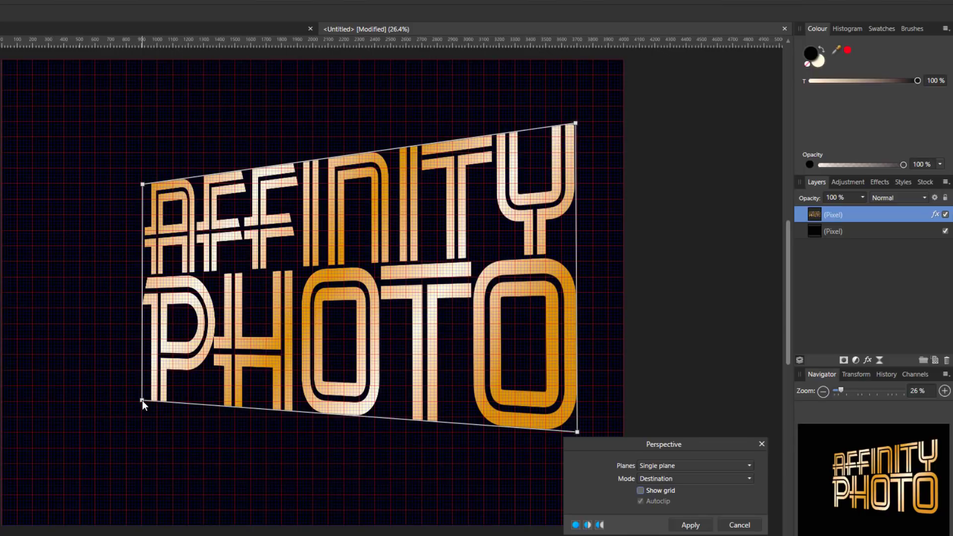
drag(142, 400, 142, 401)
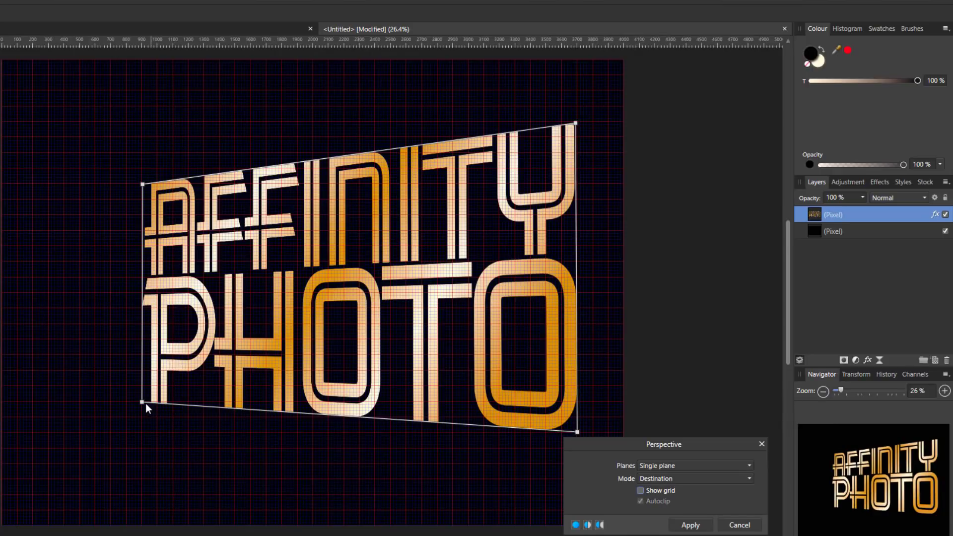
drag(144, 400, 157, 402)
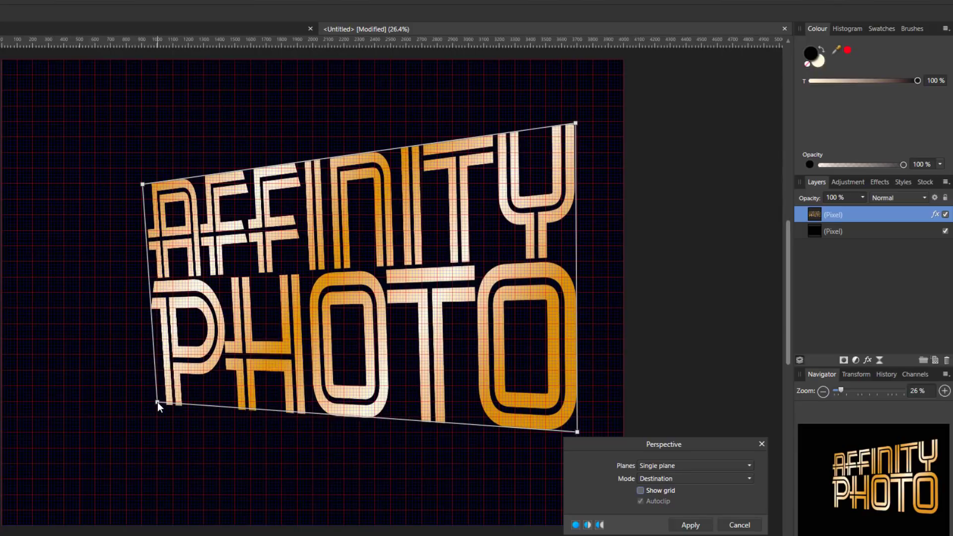
drag(143, 184, 157, 184)
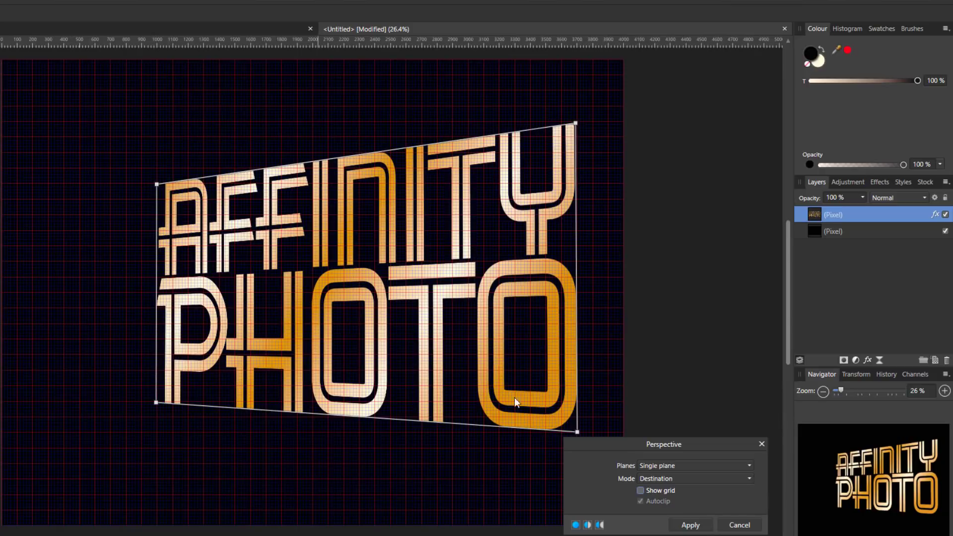
click(690, 525)
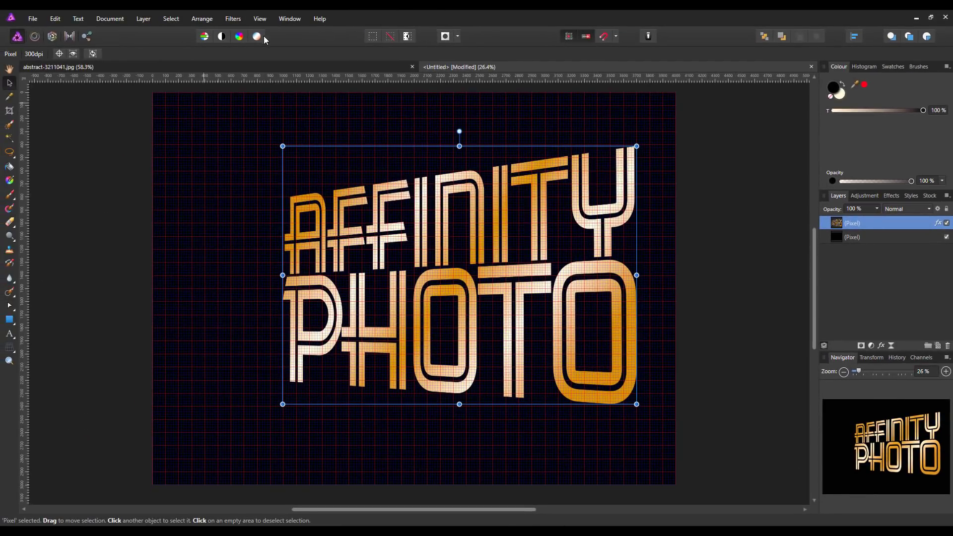
- Hide the document grid and centre the perspective text horizontally and vertically on the canvas
click(264, 20)
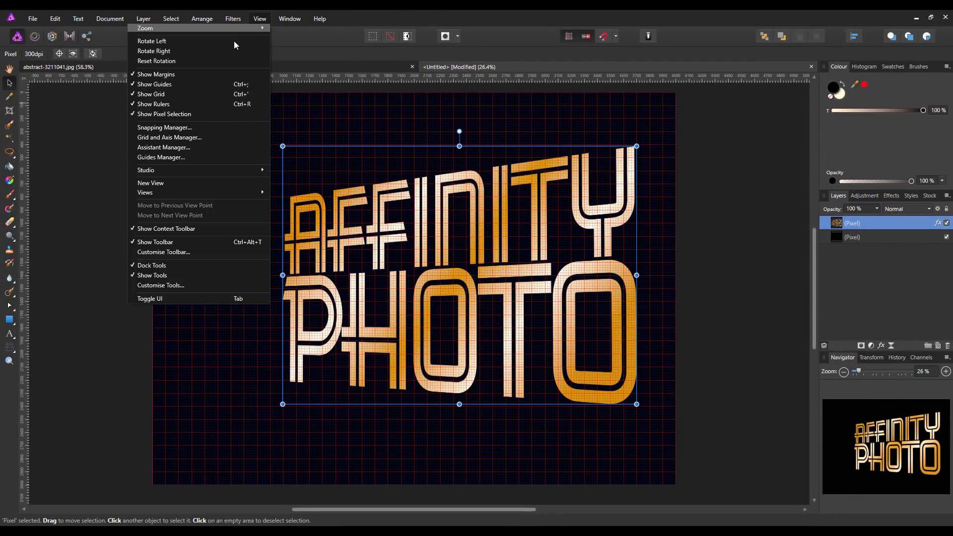
click(152, 94)
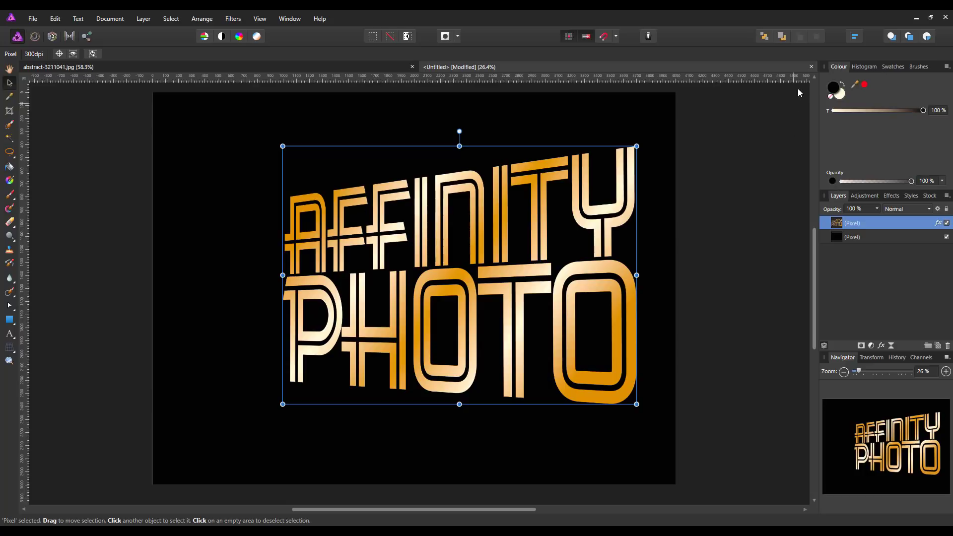
click(855, 36)
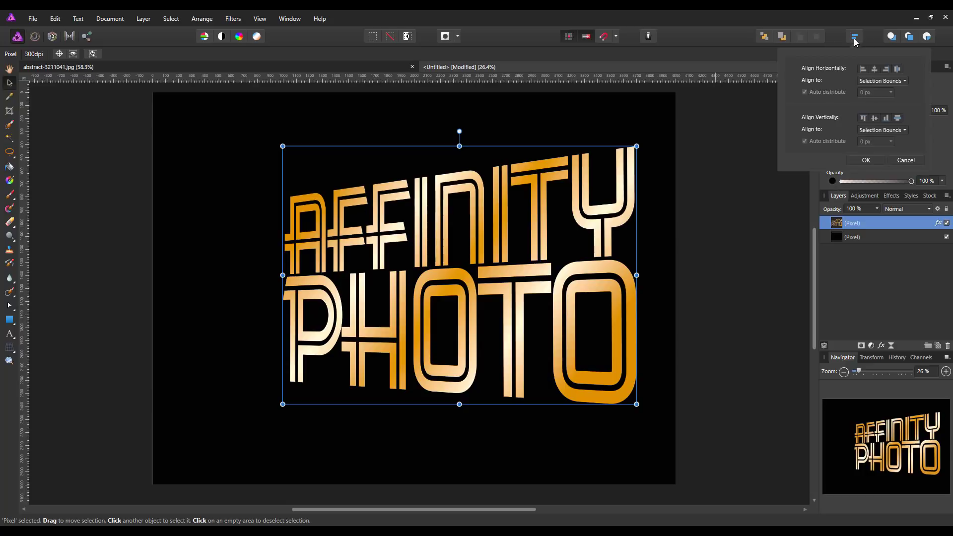
click(874, 69)
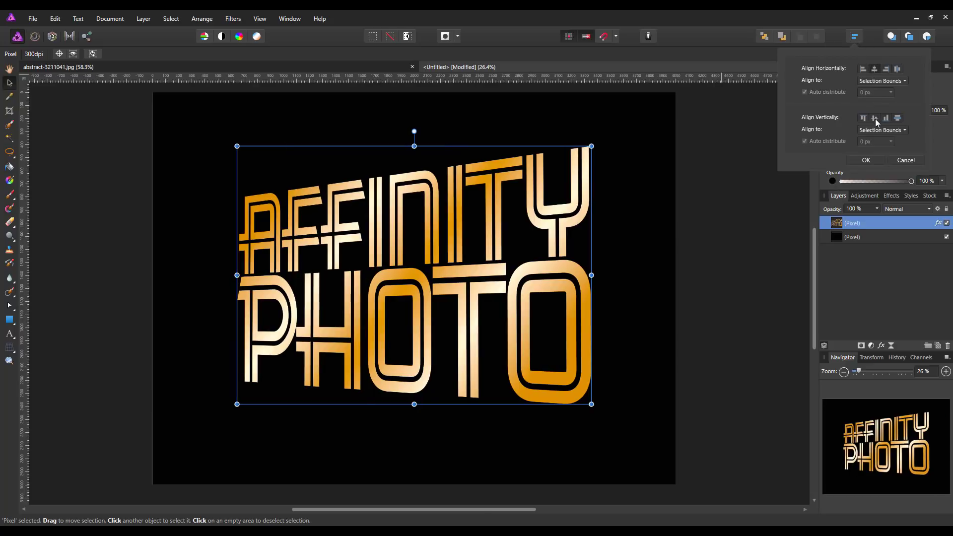
click(876, 119)
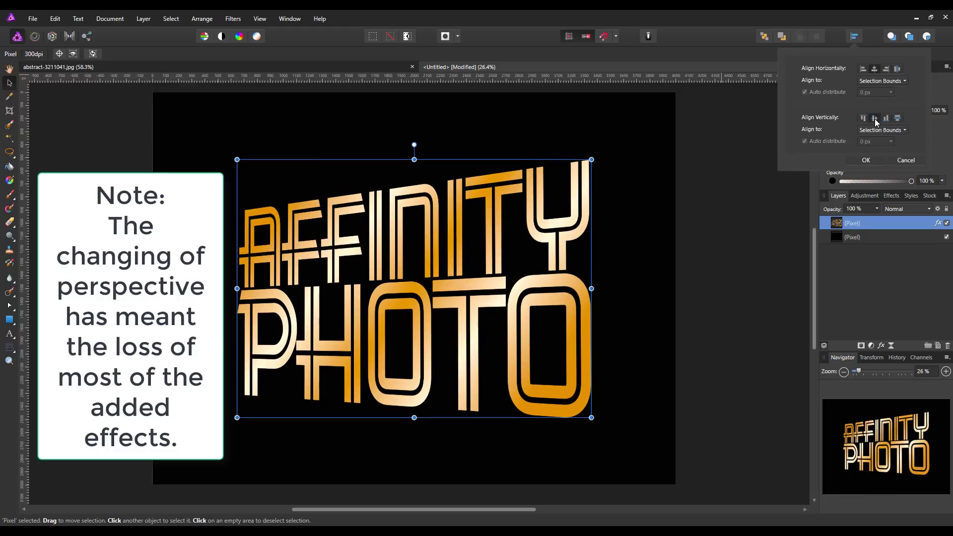
click(867, 159)
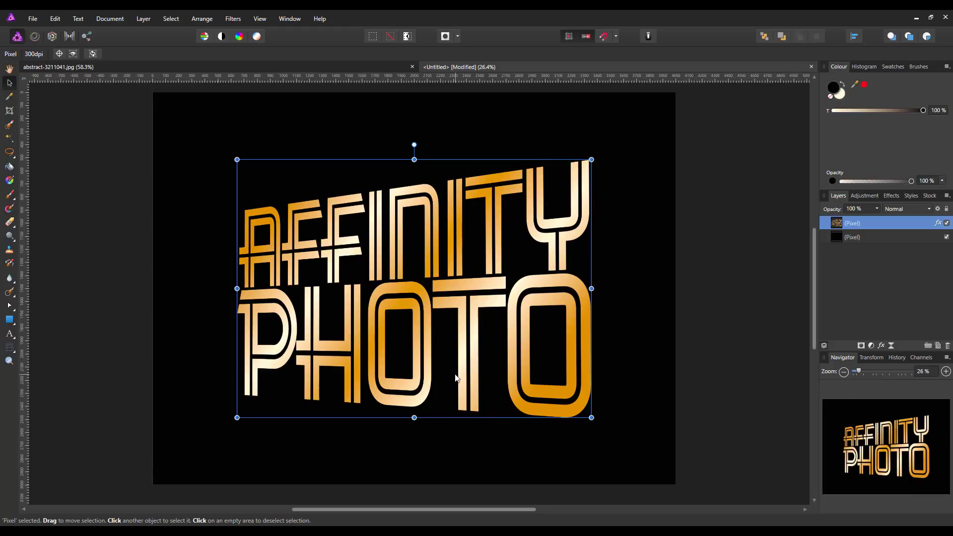
- Duplicate the perspective text layer twice
right_click(869, 223)
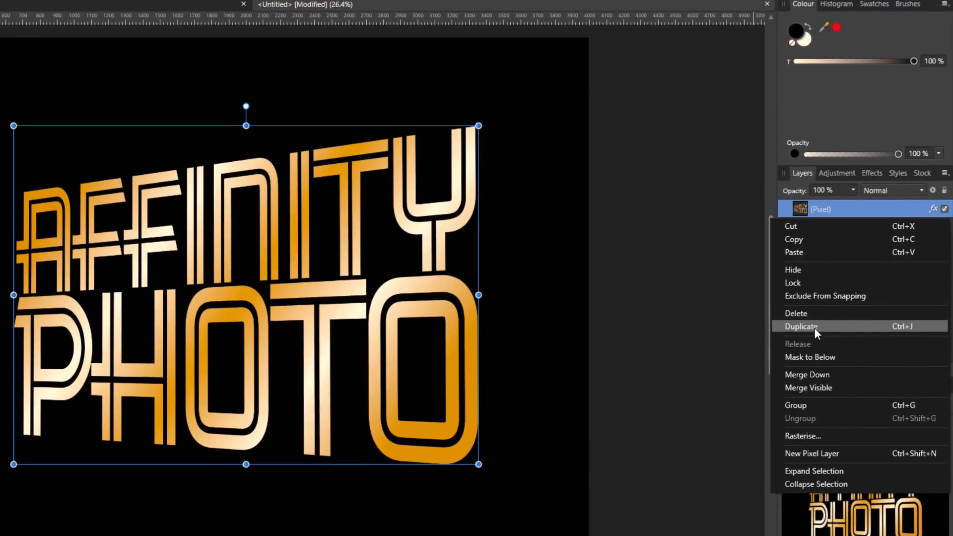
click(838, 312)
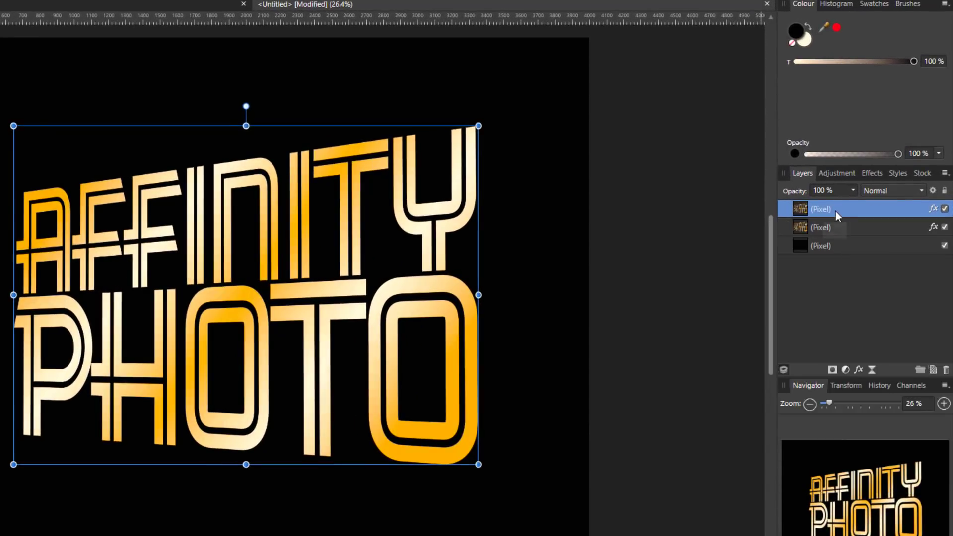
right_click(836, 209)
click(810, 327)
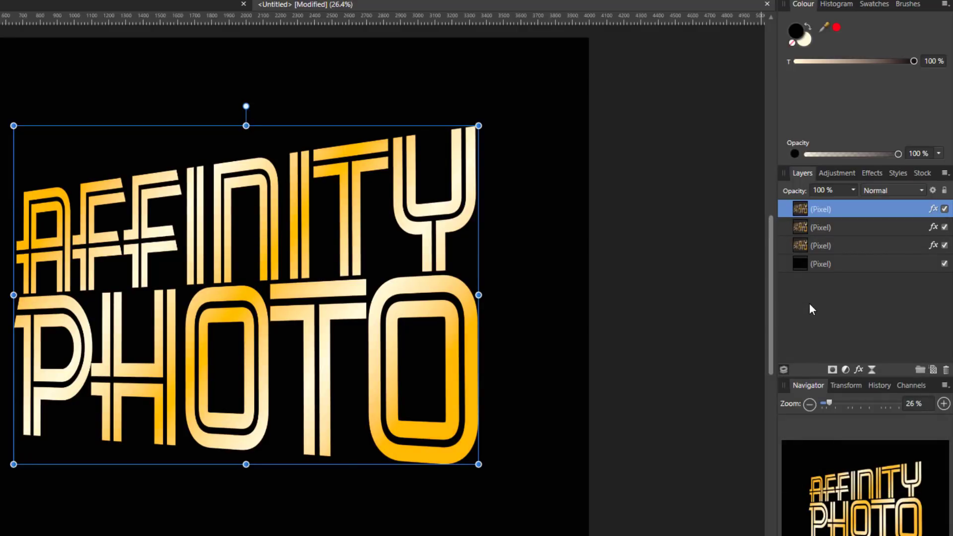
- Rename the three text layers, from uppermost to lowest, as "top", "middle" and "bottom"
double_click(825, 210)
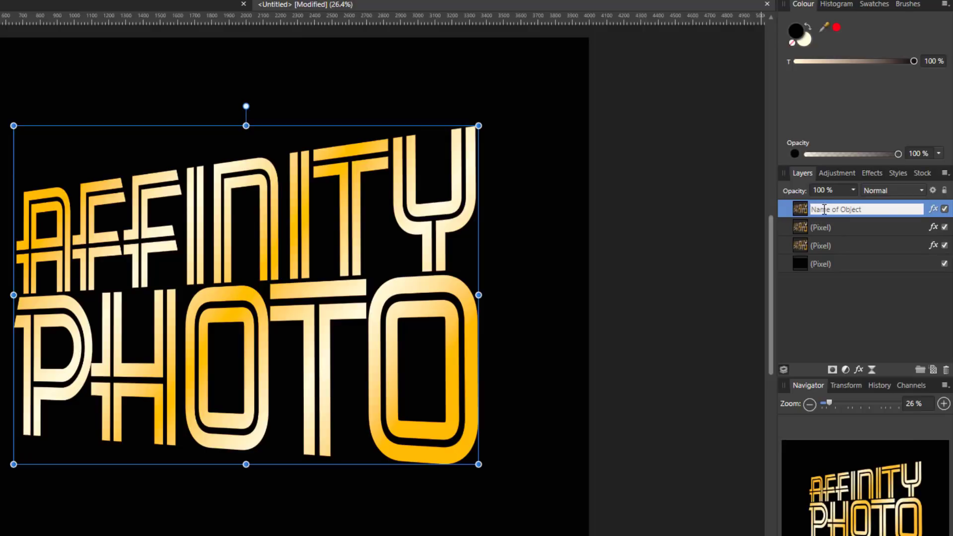
text(top)
key(Return)
double_click(829, 228)
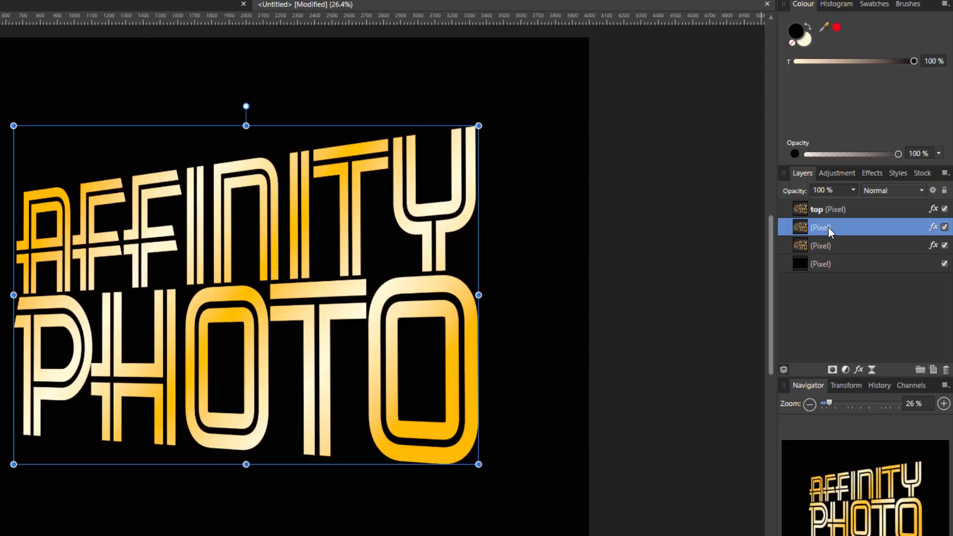
text(m)
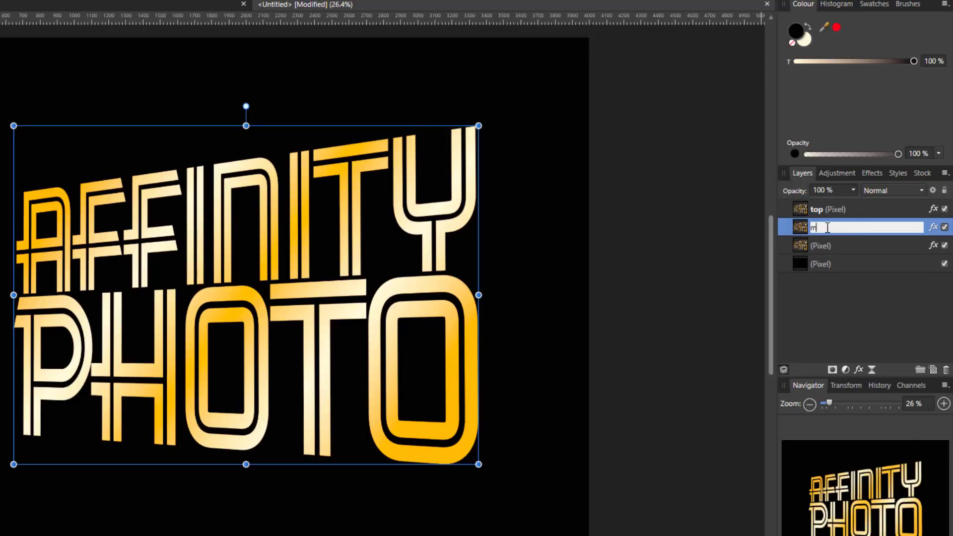
text(iddle)
key(Return)
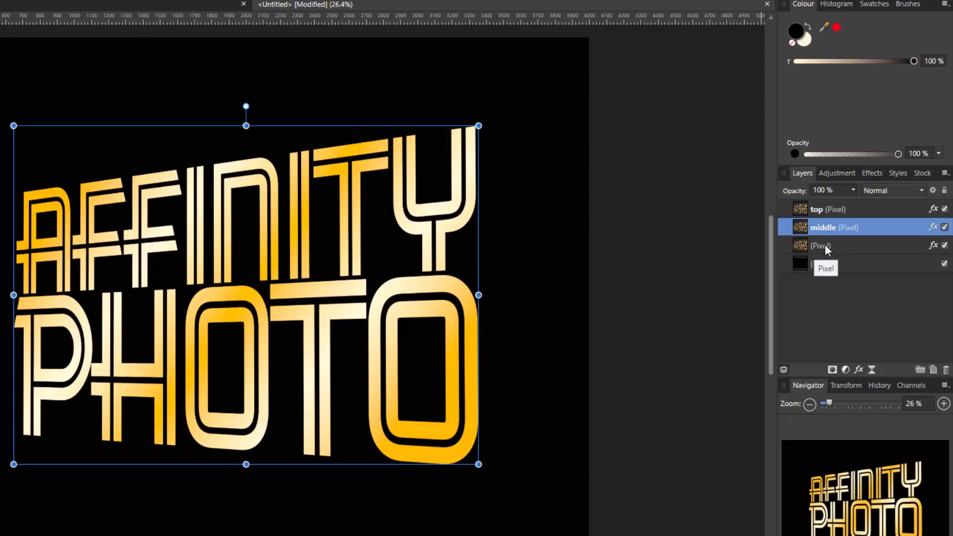
double_click(825, 245)
text(b)
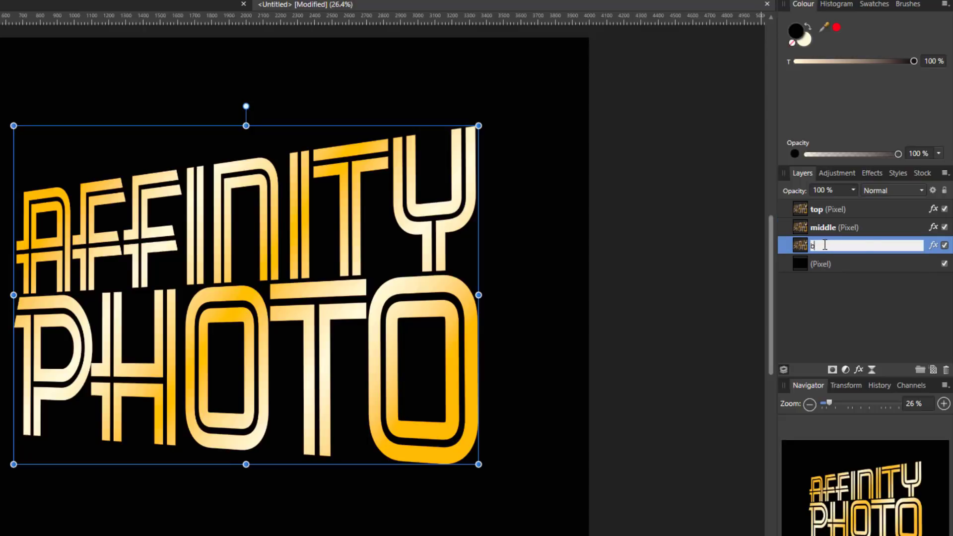
text(ottom)
key(Return)
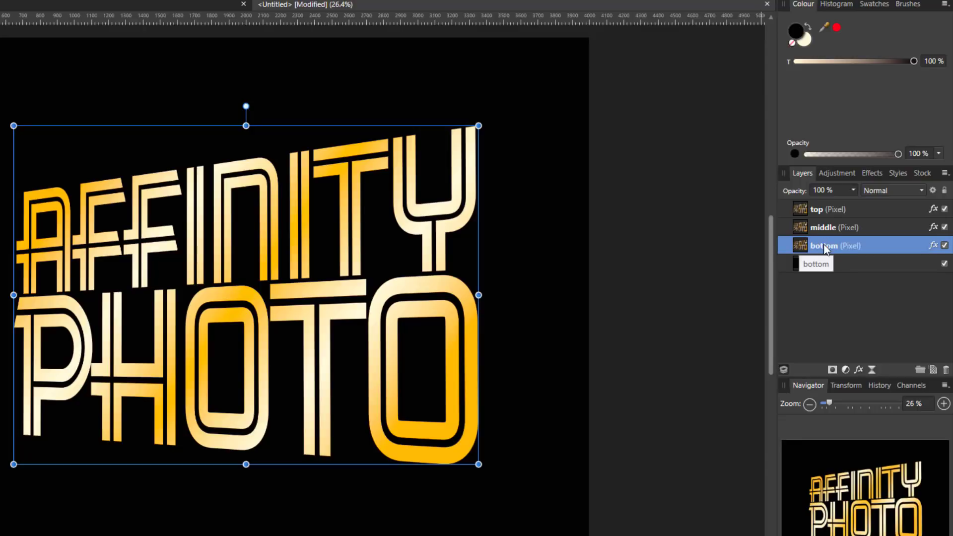
- Group the top, middle and bottom layers and name the group "text"
shift+click(869, 210)
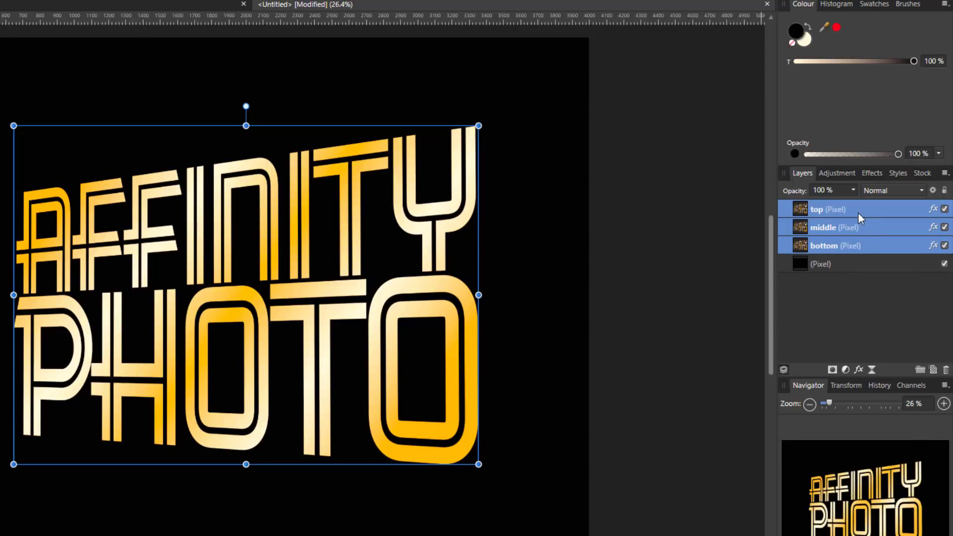
right_click(857, 210)
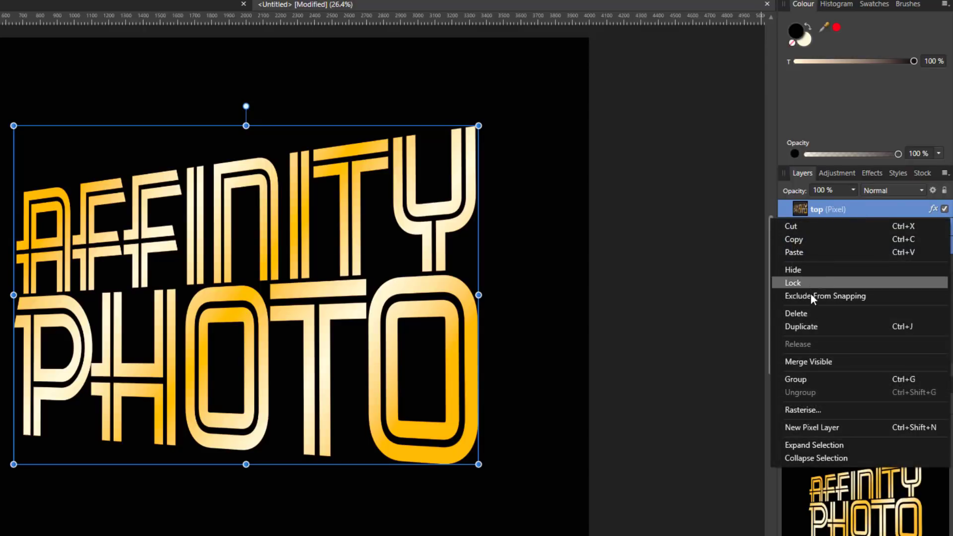
click(810, 379)
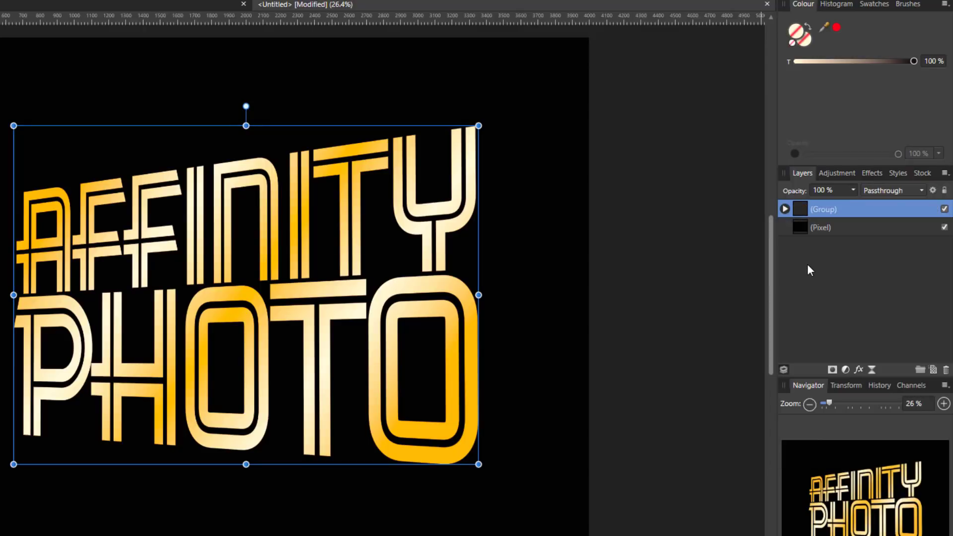
double_click(830, 207)
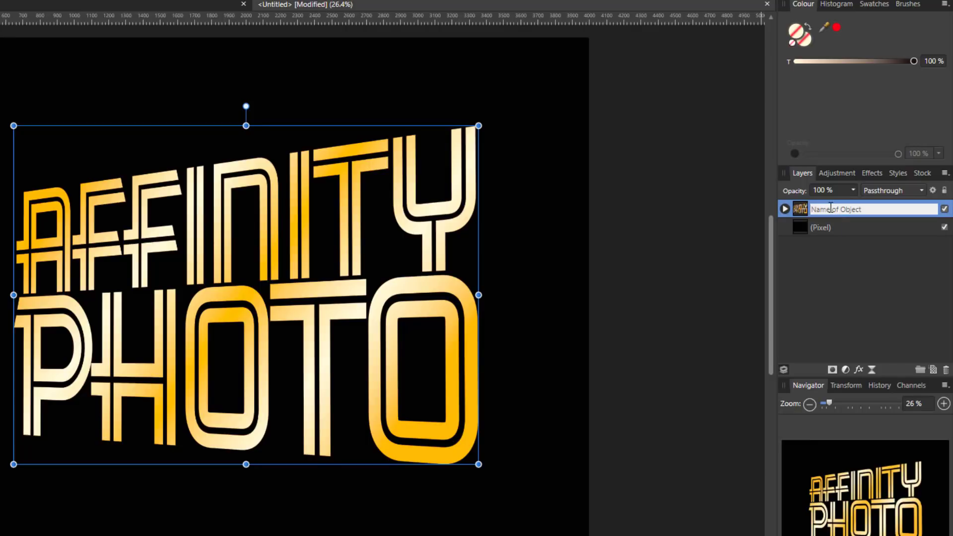
text(text)
key(Return)
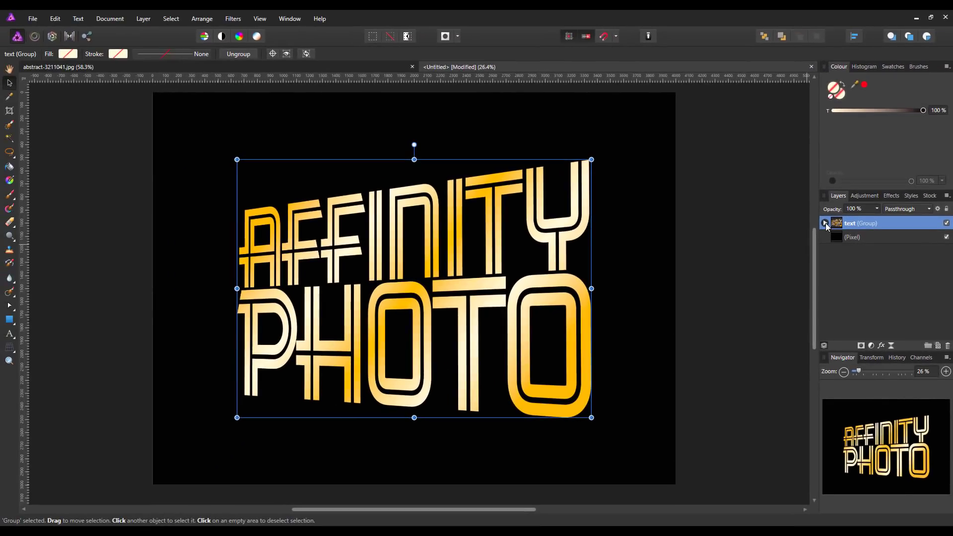
- Expand the text group and nudge its bottom layer slightly to the right of the other copies
click(826, 224)
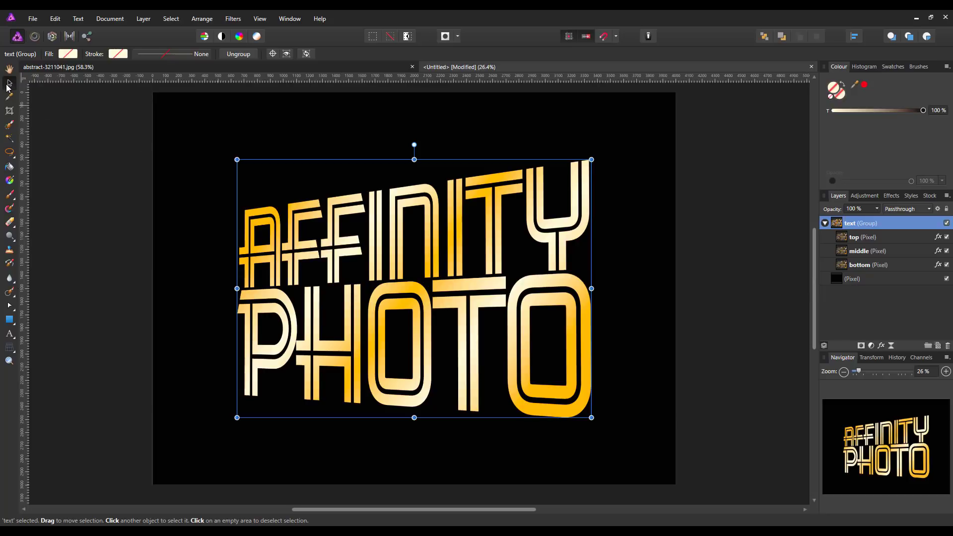
click(874, 264)
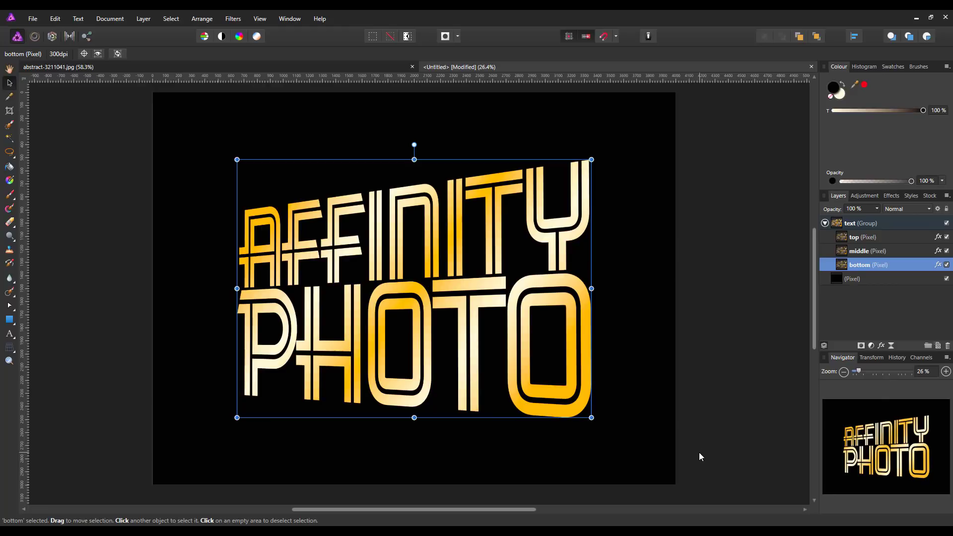
key(shift+Right)
key(shift+Right)
key(shift+Right)
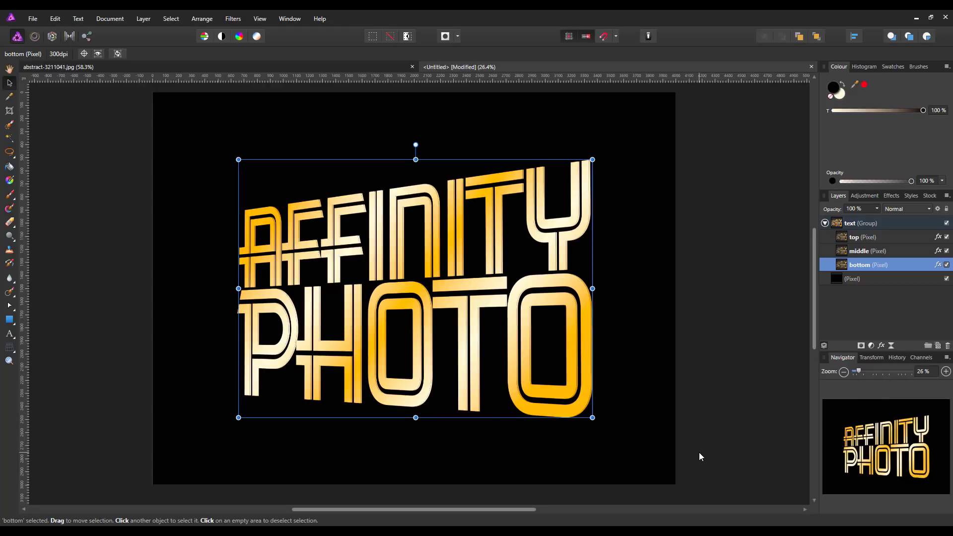
- Nudge the bottom text layer further to the right and offset the middle layer rightward by a smaller amount
key(shift+Right)
key(shift+Right)
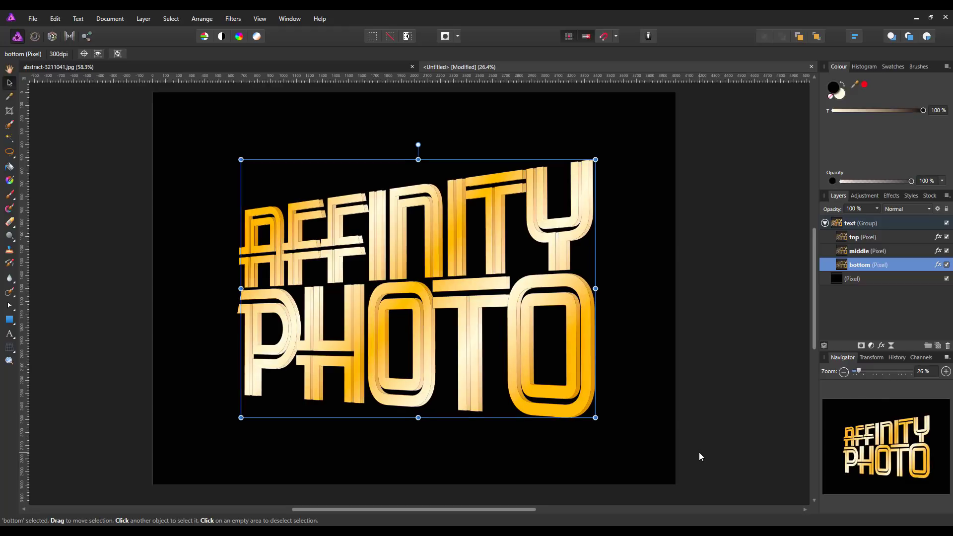
key(shift+Right)
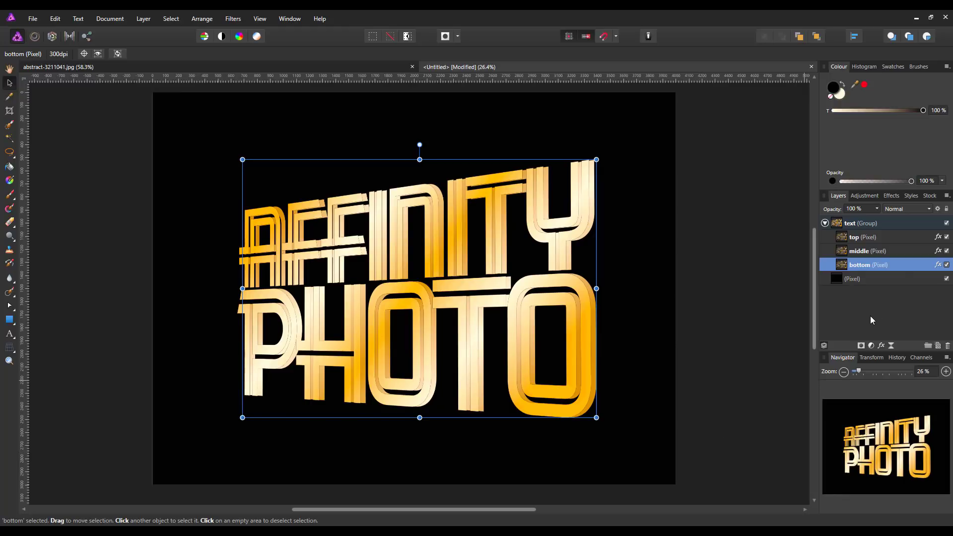
click(862, 251)
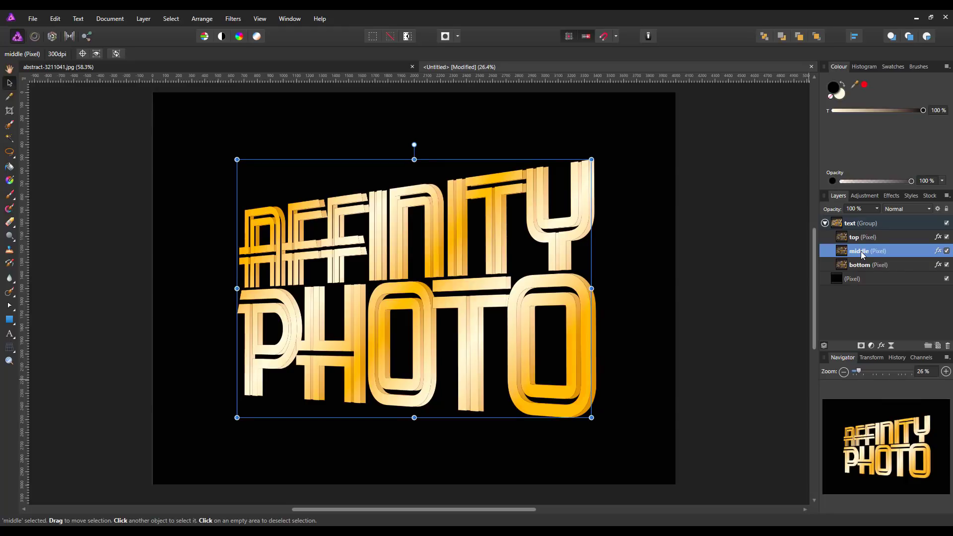
key(shift+Right)
key(shift+Right)
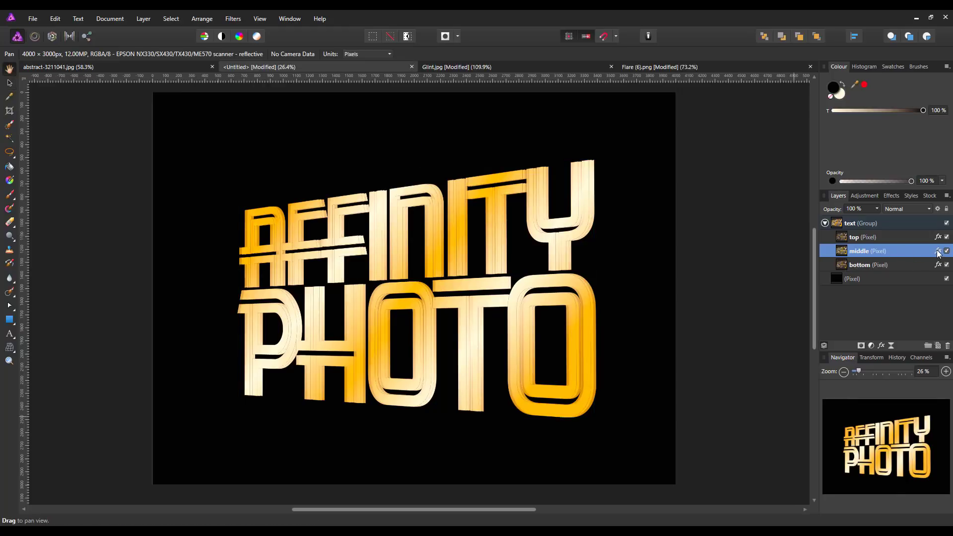
- Enable a Colour Overlay effect on the middle text layer and set its colour to hex 000AFF
click(938, 252)
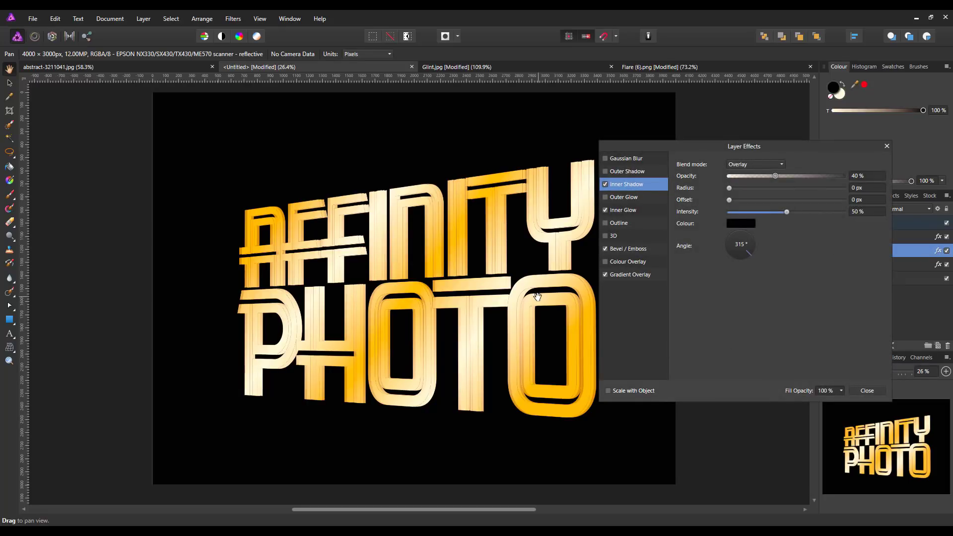
click(606, 262)
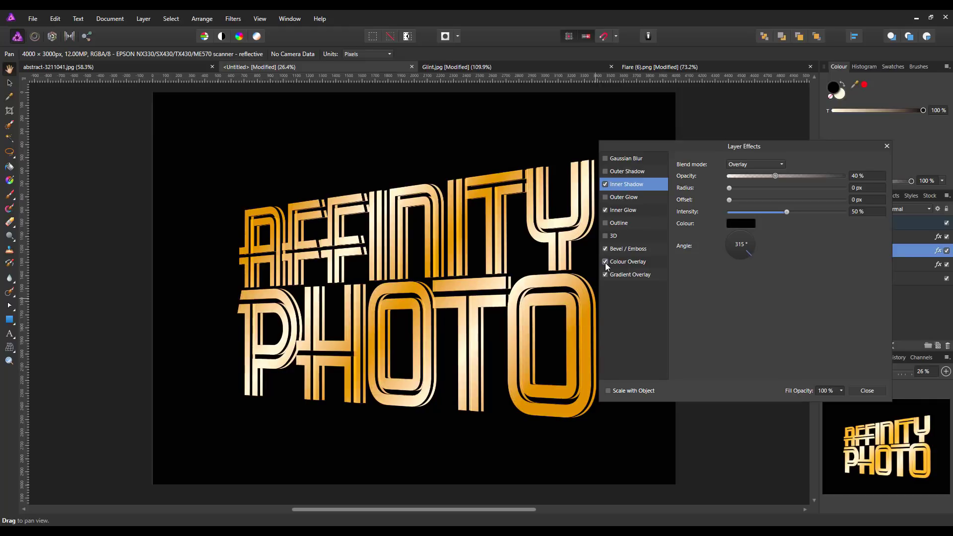
click(633, 264)
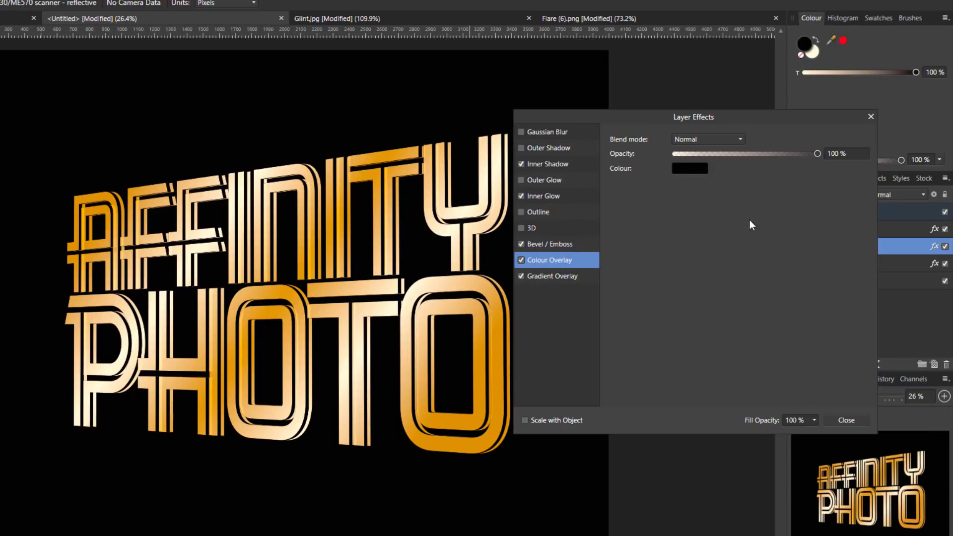
click(694, 169)
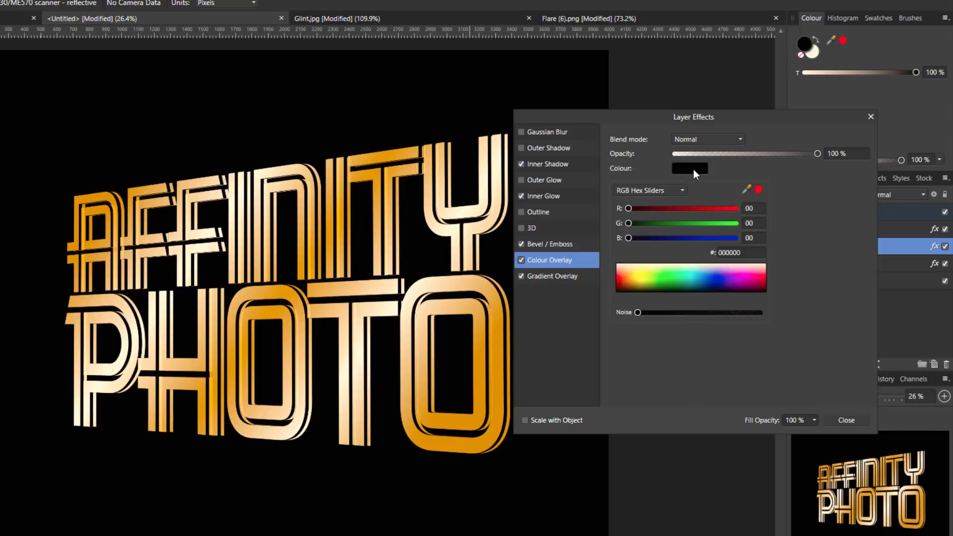
click(725, 252)
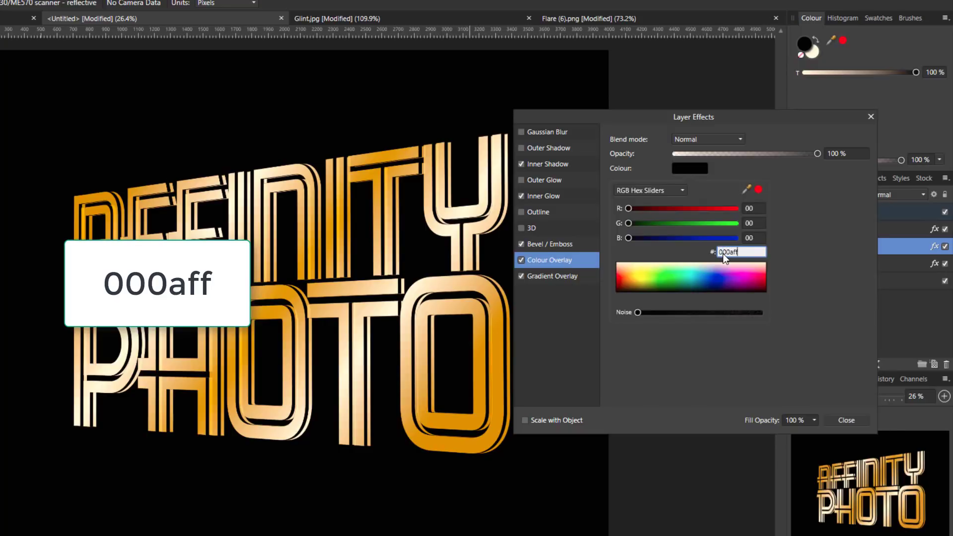
text(000aff)
key(Return)
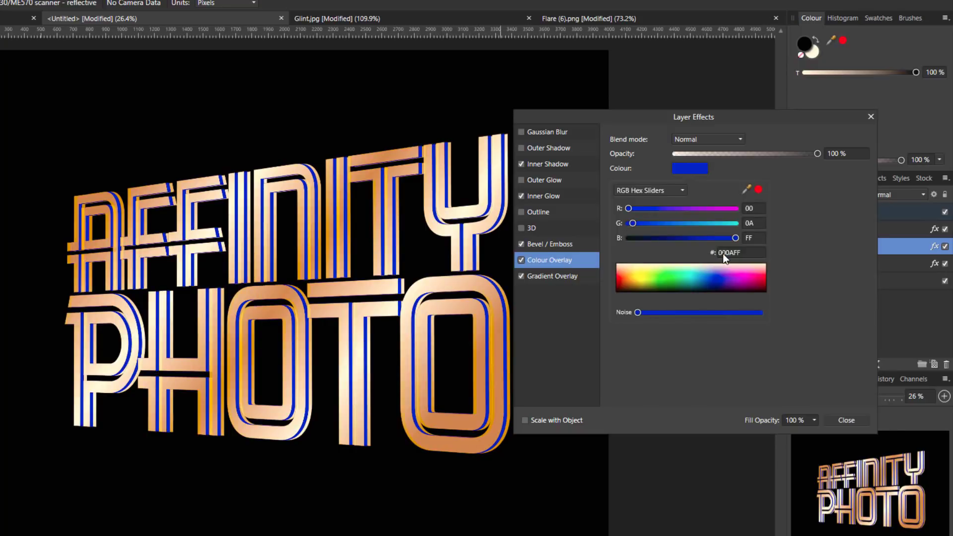
- Set the middle layer's Colour Overlay blend mode to Overlay and its opacity to 30%
click(741, 140)
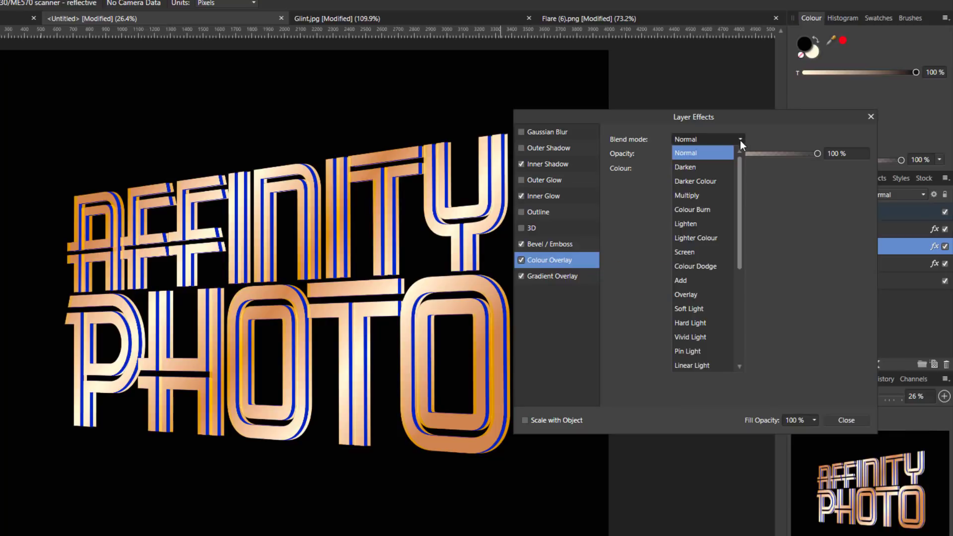
click(688, 295)
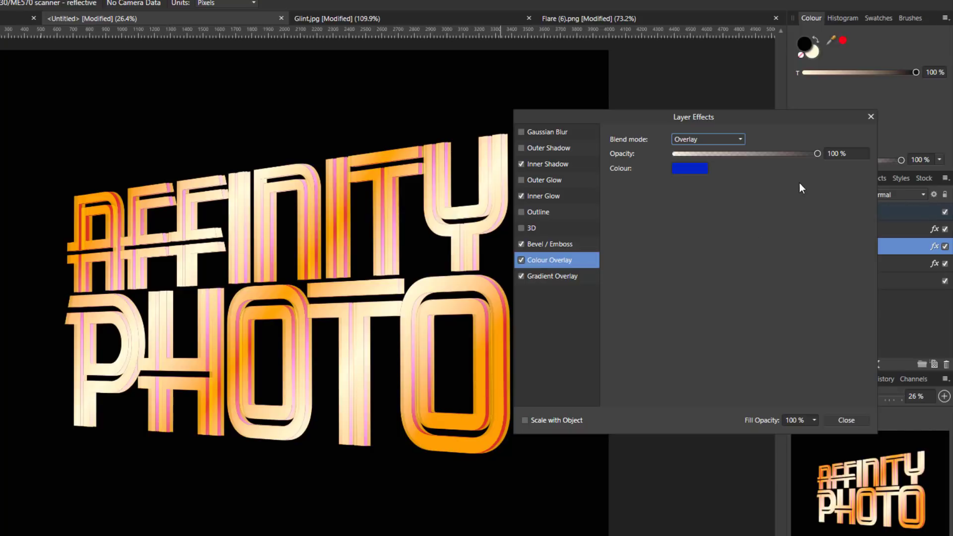
drag(817, 154, 711, 163)
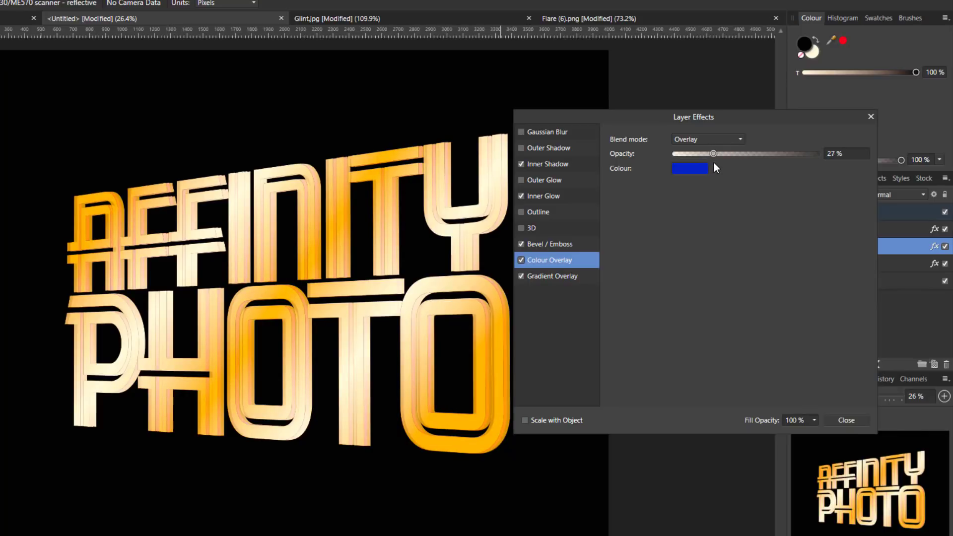
drag(717, 162, 718, 162)
- Switch the middle layer's Colour Overlay blend mode to Normal and finish editing the layer effects
click(740, 141)
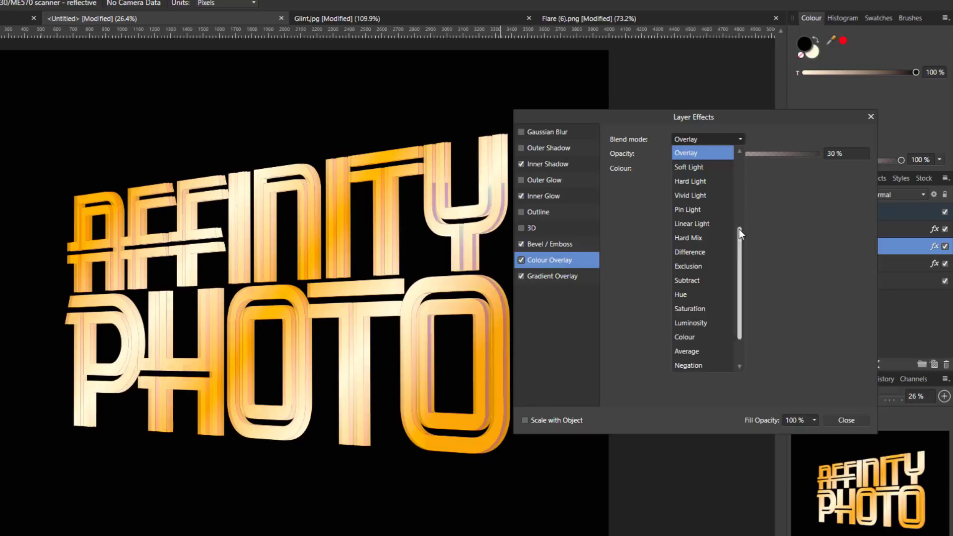
drag(740, 231, 739, 167)
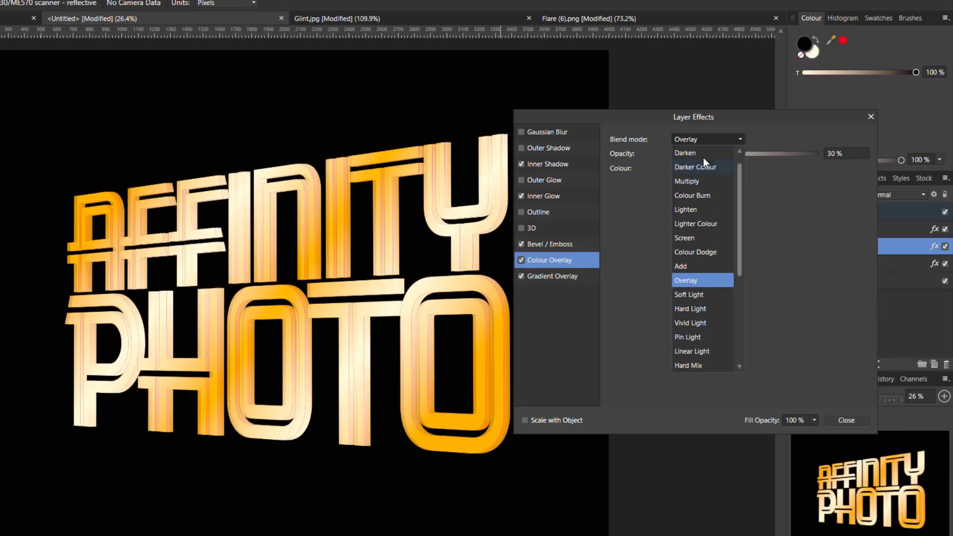
scroll(695, 194, up, 1)
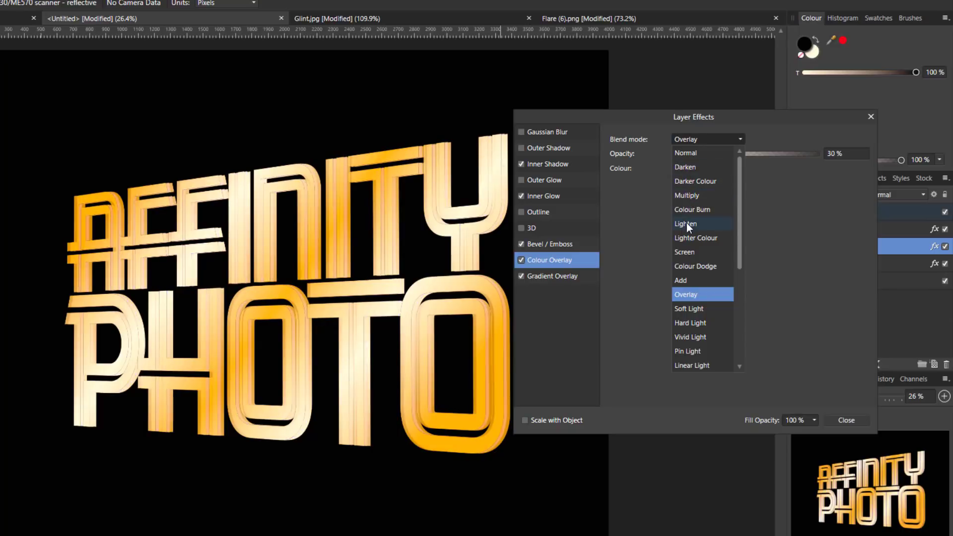
click(691, 155)
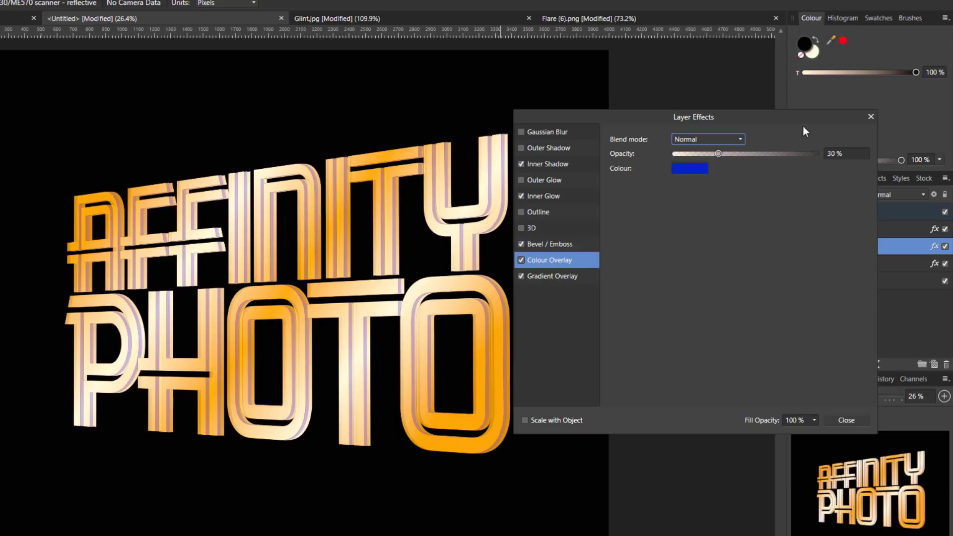
drag(808, 118, 832, 98)
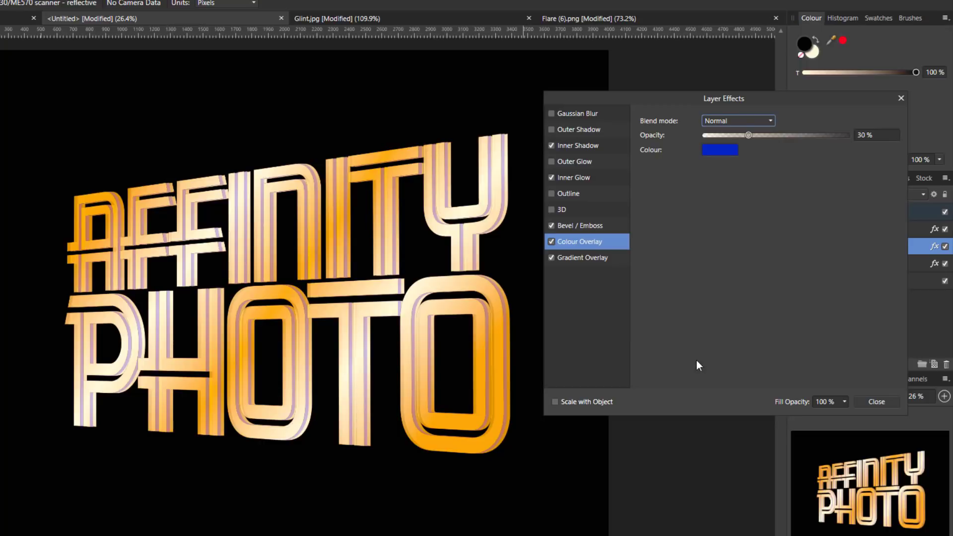
click(877, 403)
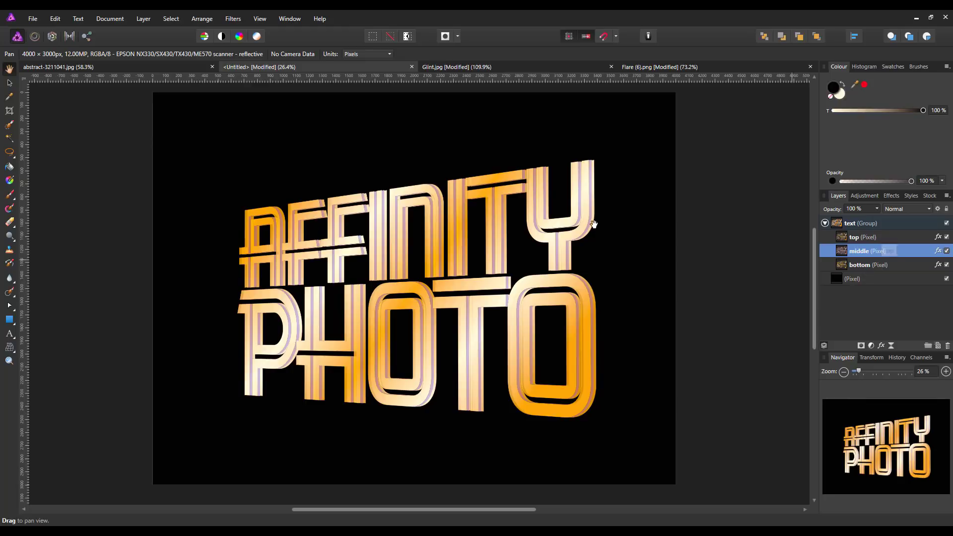
- Collapse the text group and check the lettering with the black background layer temporarily hidden
click(824, 226)
click(825, 226)
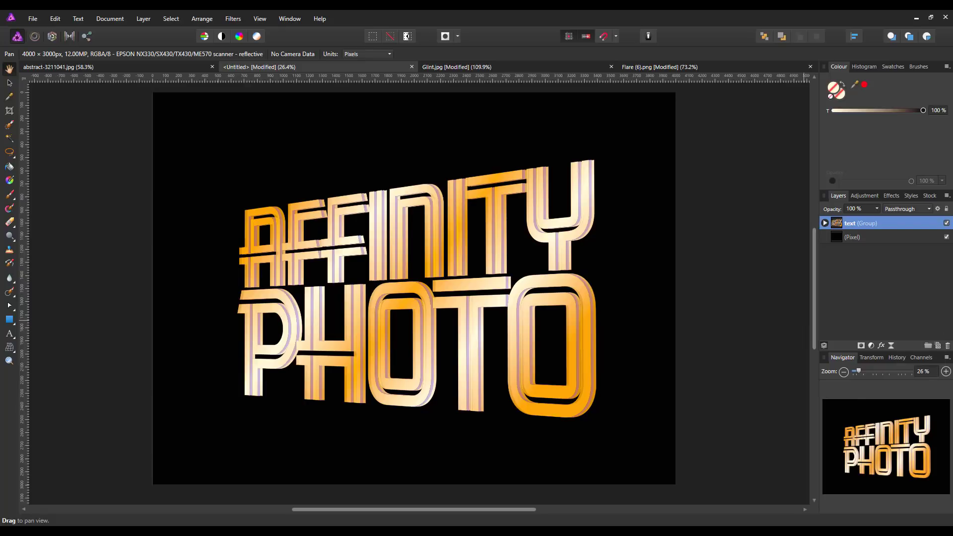
click(946, 237)
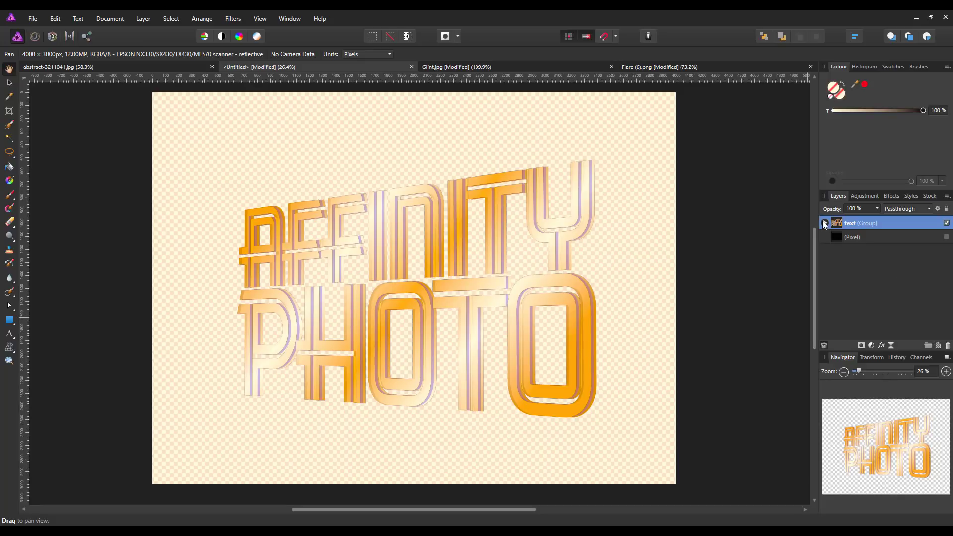
click(947, 237)
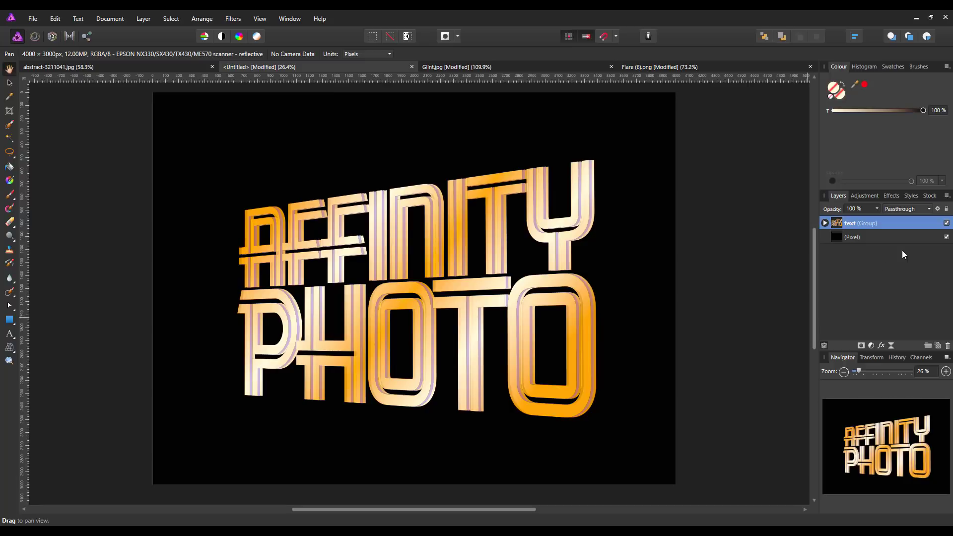
- Duplicate the text group and place the vertically flipped copy directly beneath the original lettering as a reflection
right_click(870, 223)
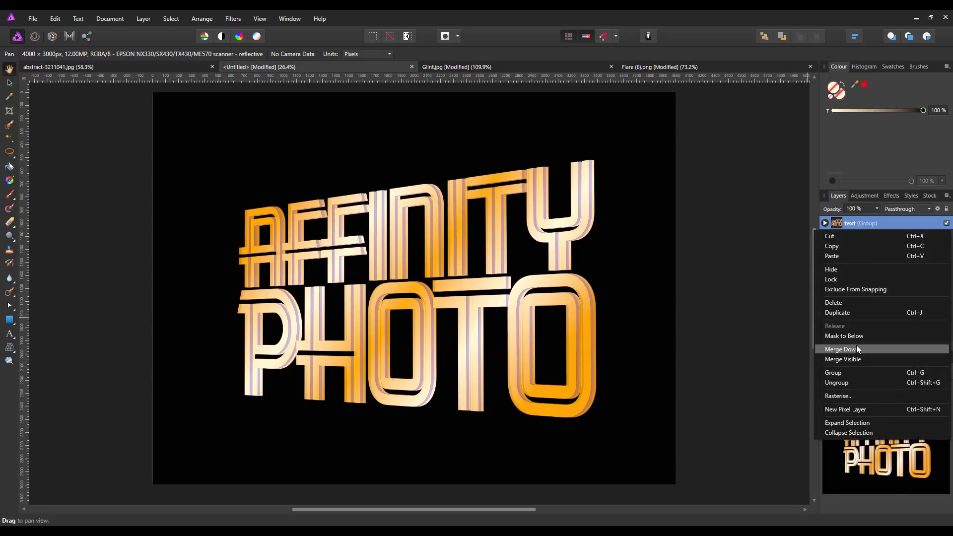
click(847, 311)
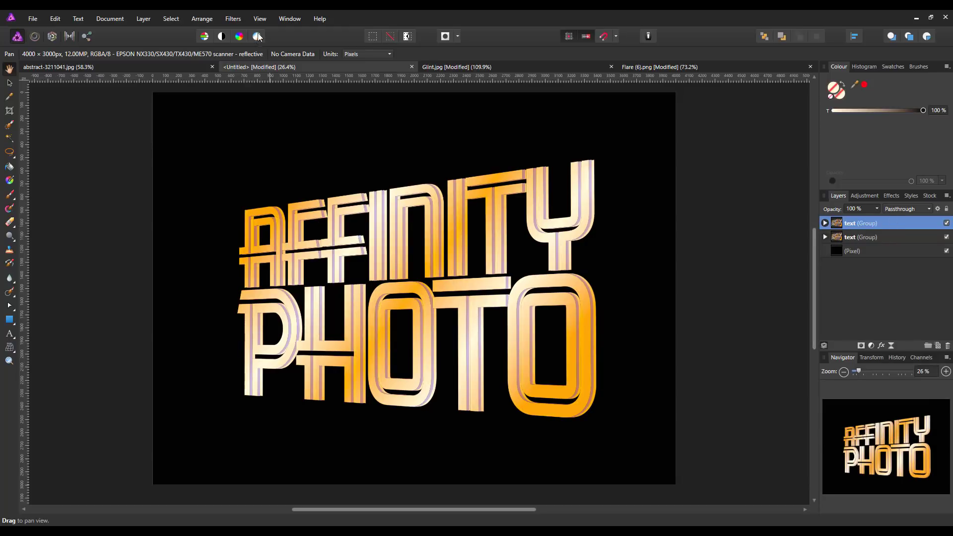
click(201, 20)
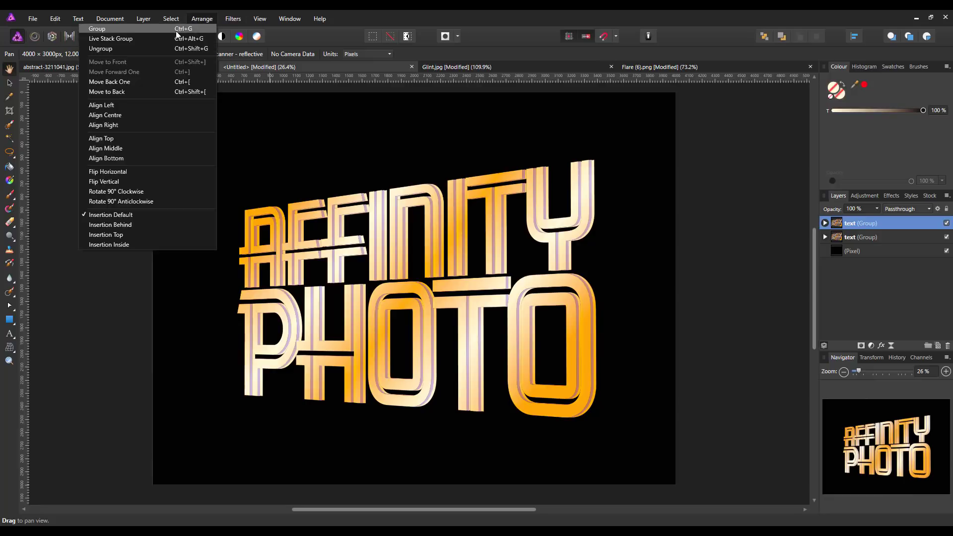
click(114, 183)
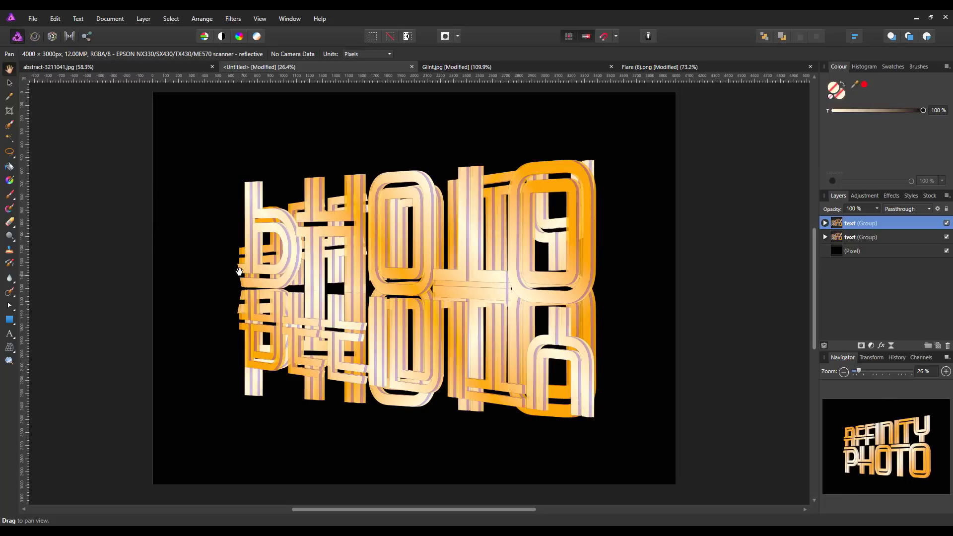
click(10, 84)
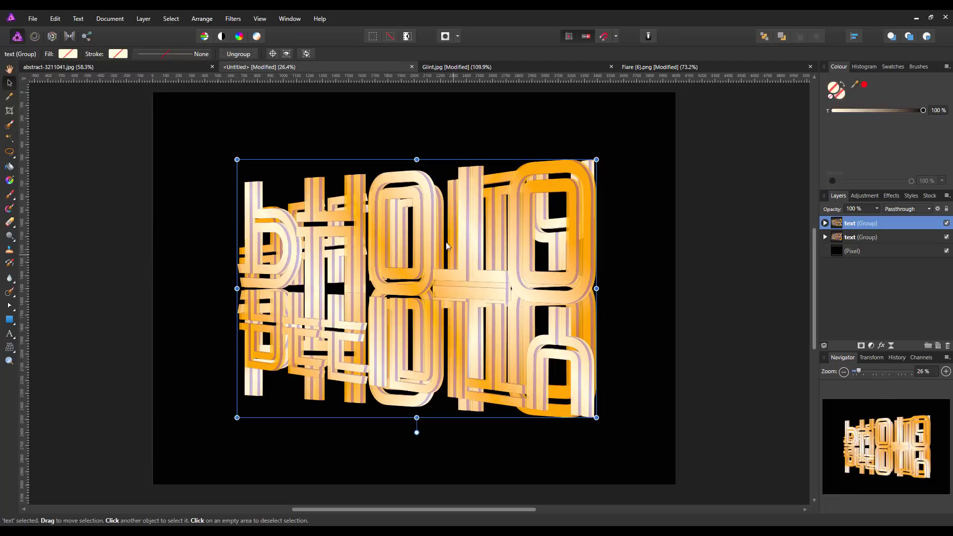
drag(443, 266, 441, 488)
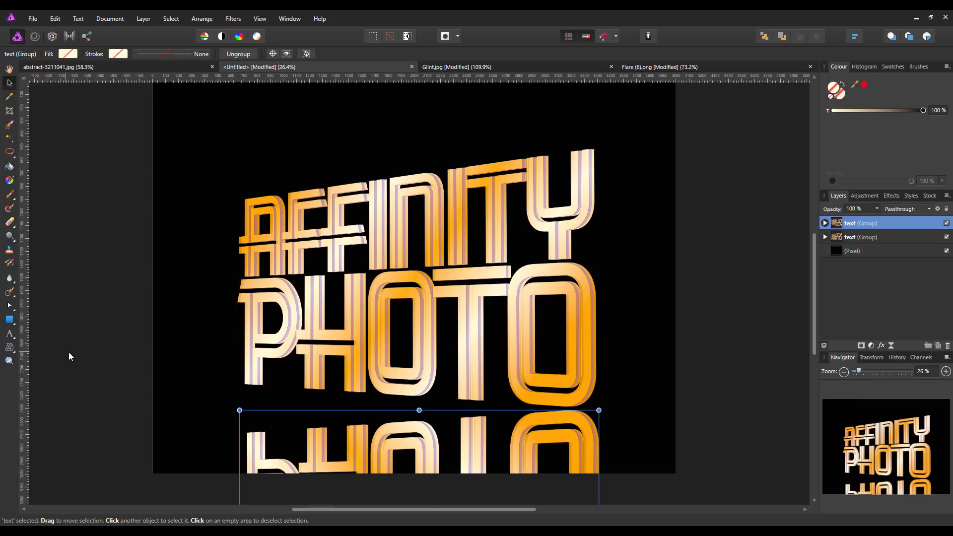
- Mesh warp the flipped text copy so that its upper edge meets the slanted base of the word PHOTO
click(14, 352)
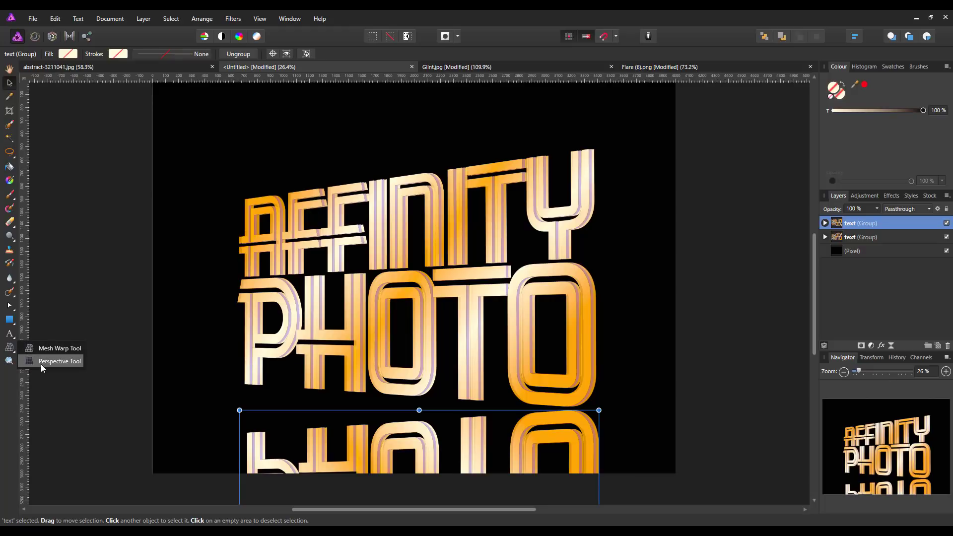
click(41, 352)
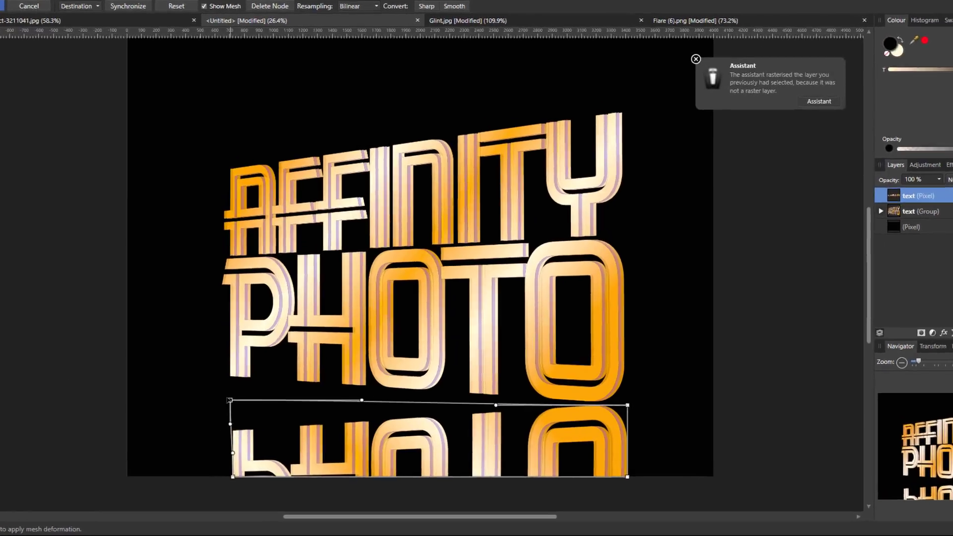
drag(247, 411, 246, 358)
drag(182, 308, 174, 296)
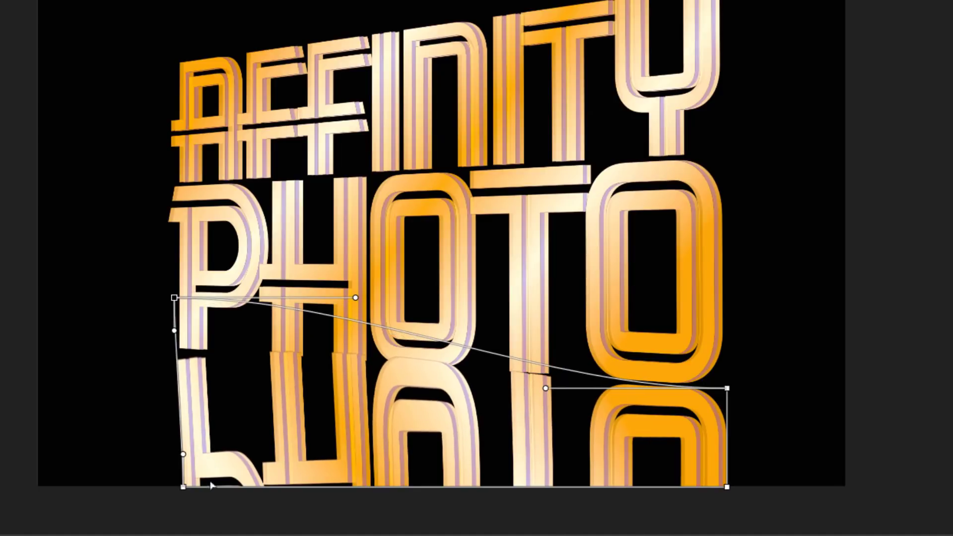
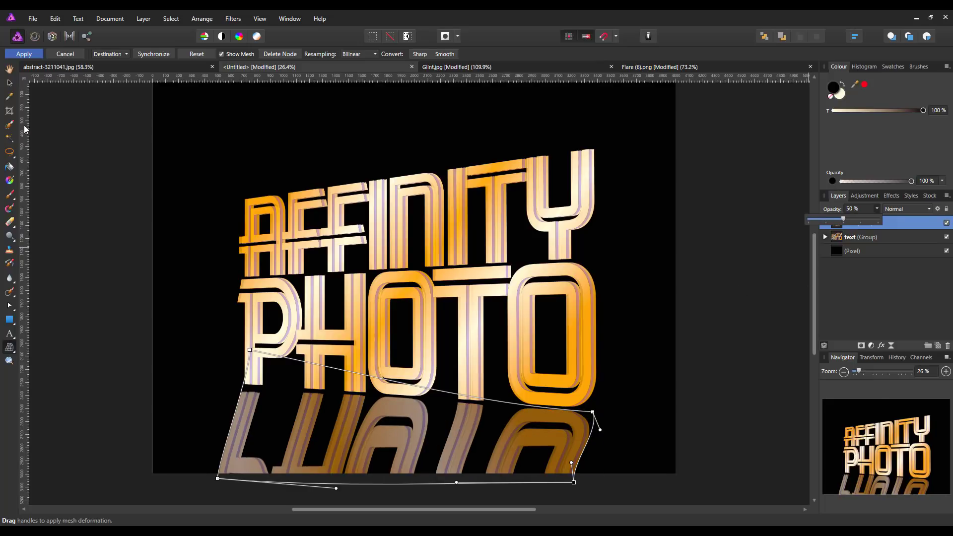
click(10, 69)
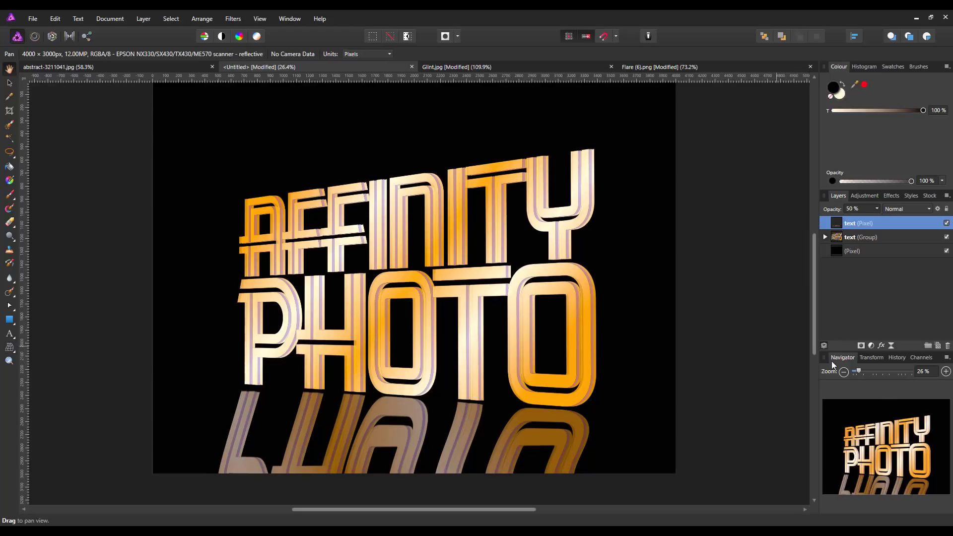
- Set the reflection layer's opacity to 17% and add a mask to it
click(877, 209)
drag(880, 220, 856, 218)
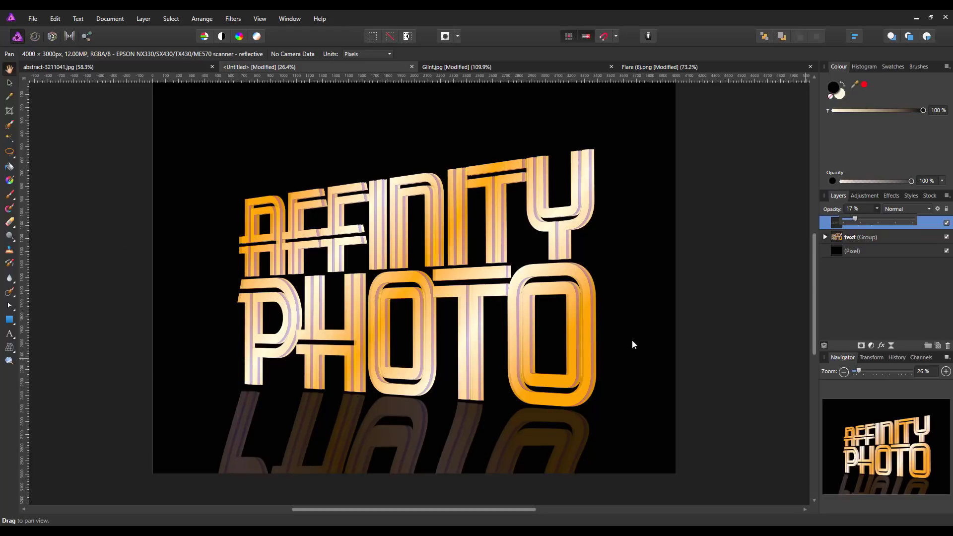
click(863, 346)
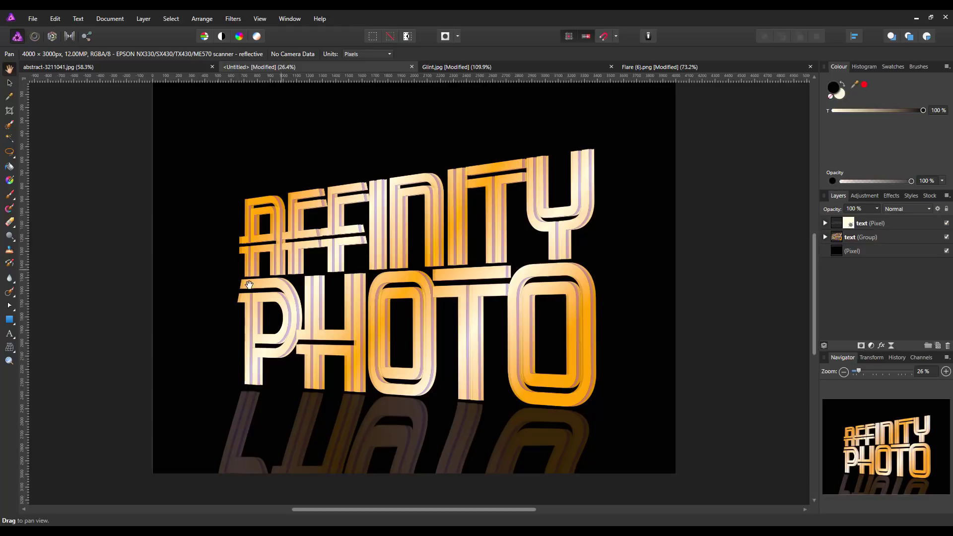
- Delete the masked reflection layer above the text group
click(11, 195)
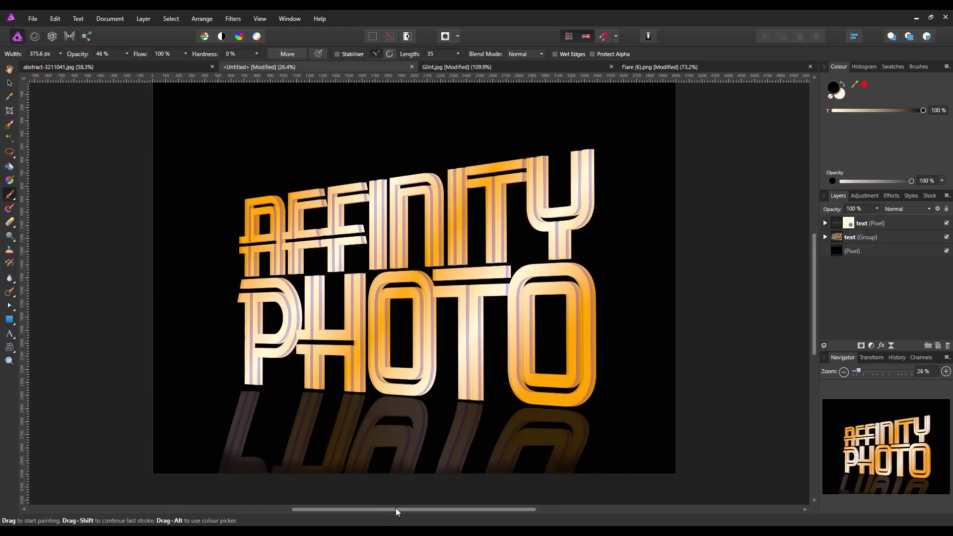
click(838, 227)
right_click(838, 228)
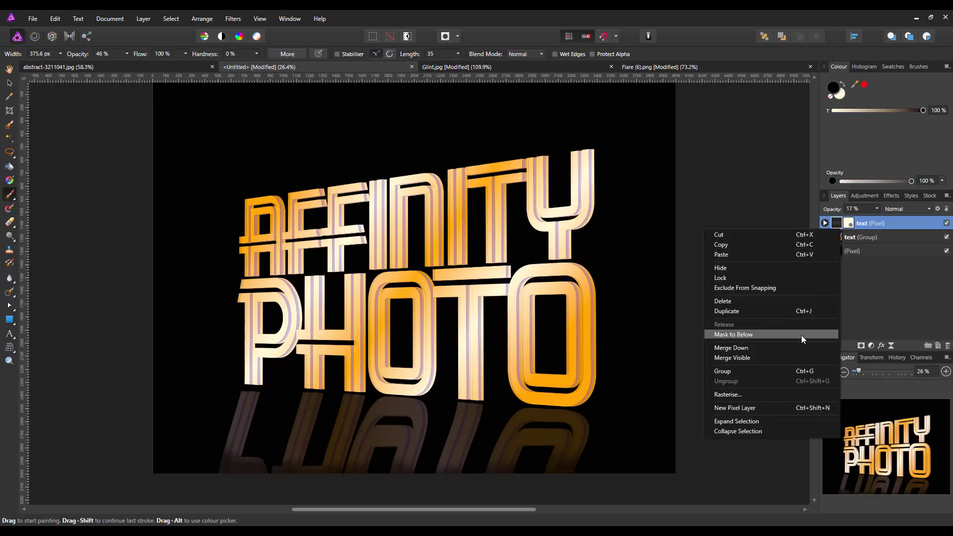
click(729, 301)
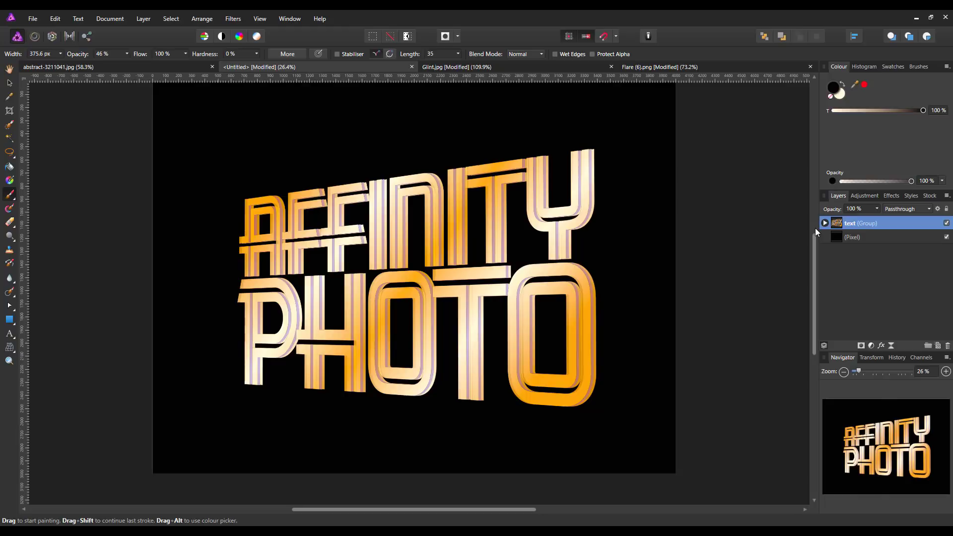
- Browse the lens and optical flare collection folder in File Explorer and open Flare (35).png in Affinity Photo
click(288, 531)
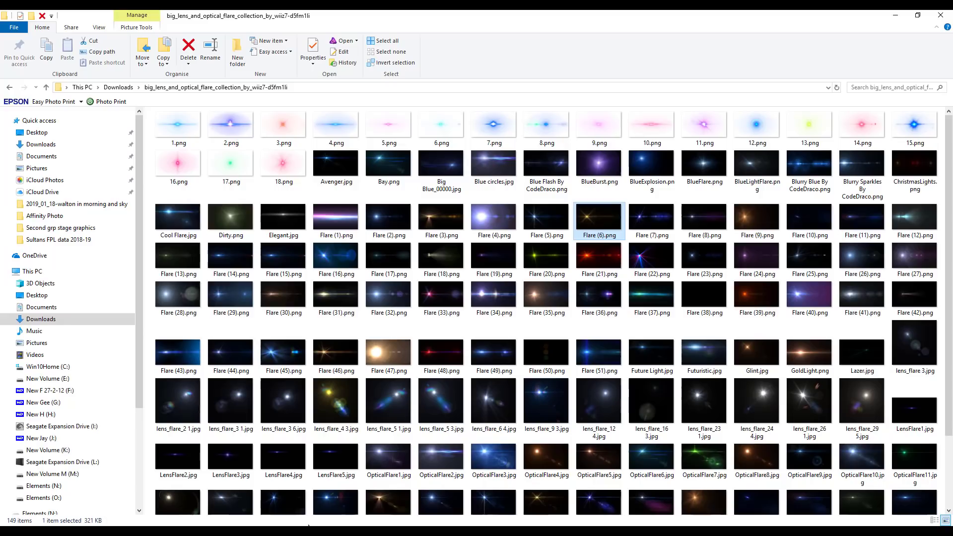
scroll(694, 284, down, 3)
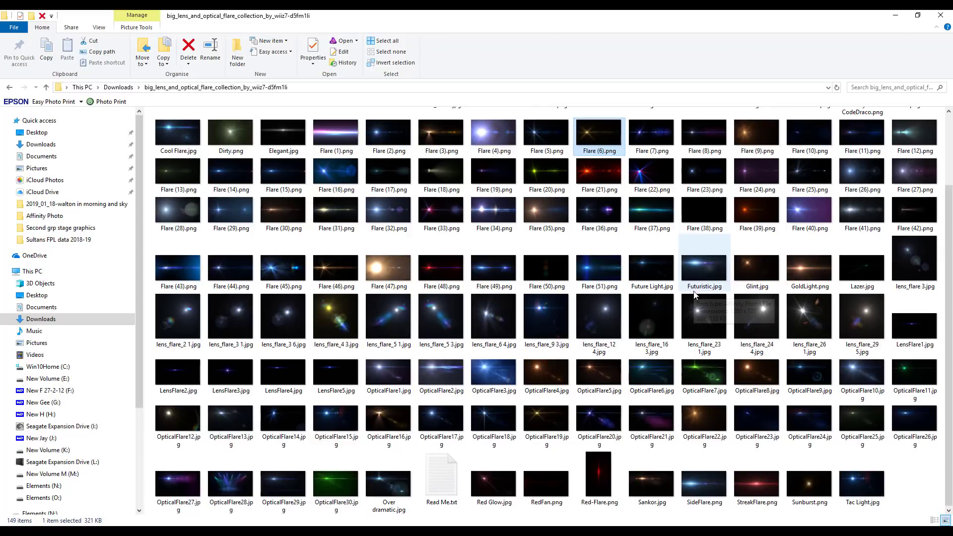
scroll(576, 414, up, 3)
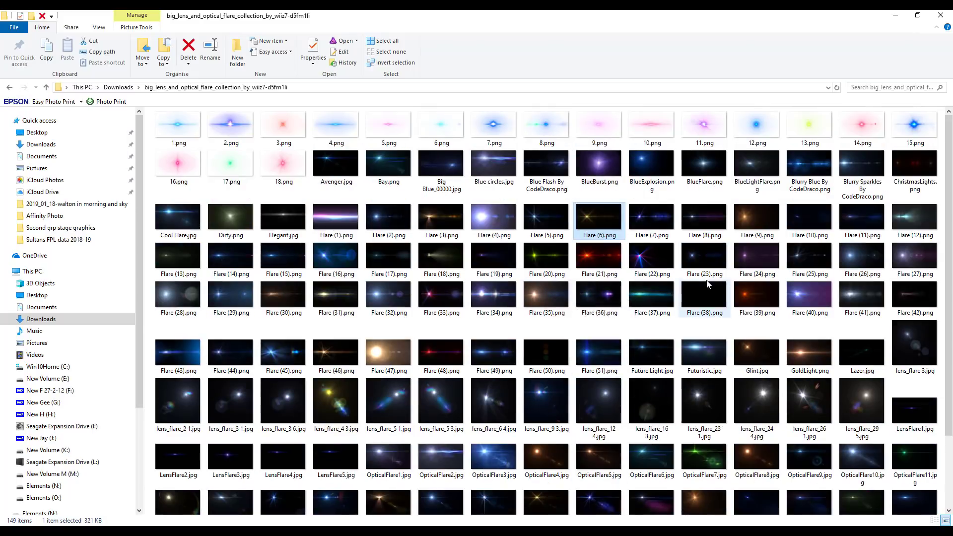
scroll(708, 286, down, 2)
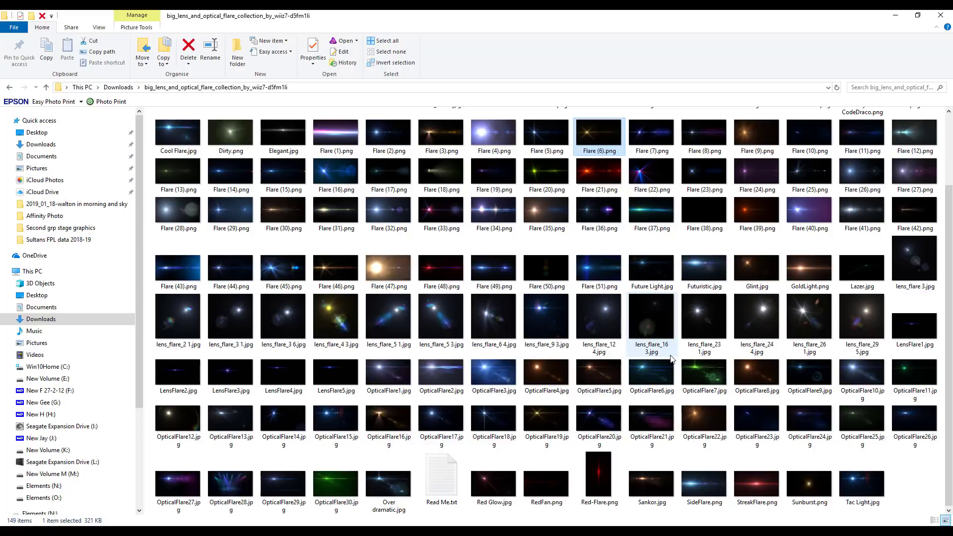
mouse_move(671, 358)
scroll(671, 358, up, 2)
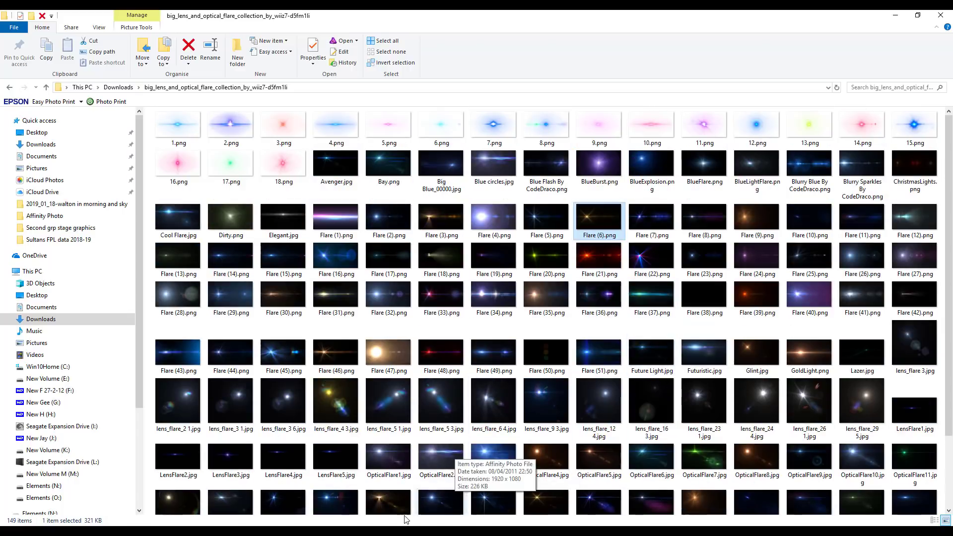
click(409, 532)
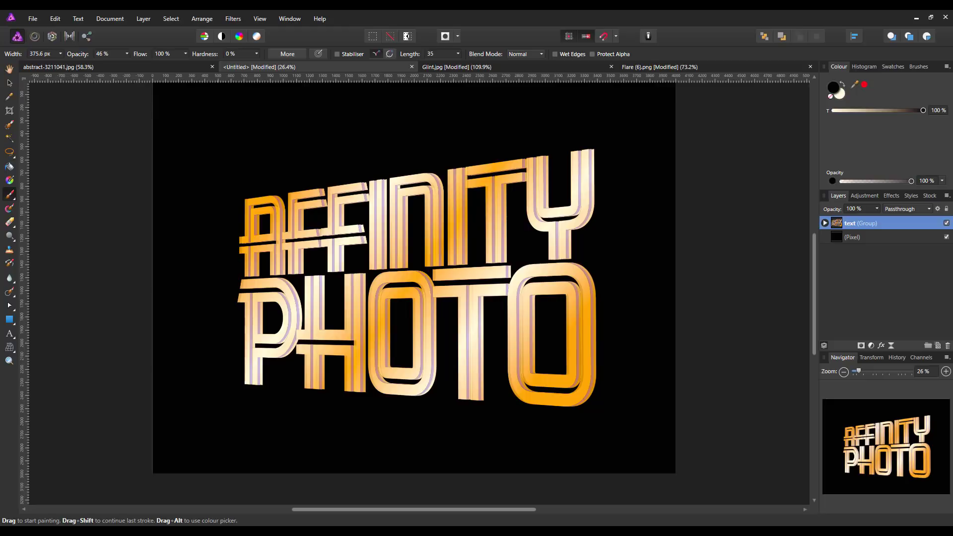
mouse_move(306, 531)
click(305, 491)
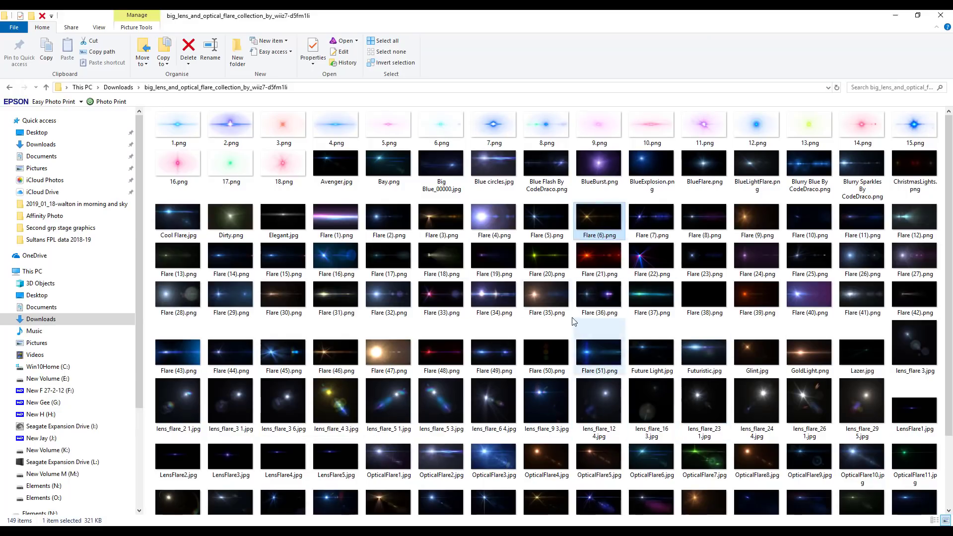
click(547, 299)
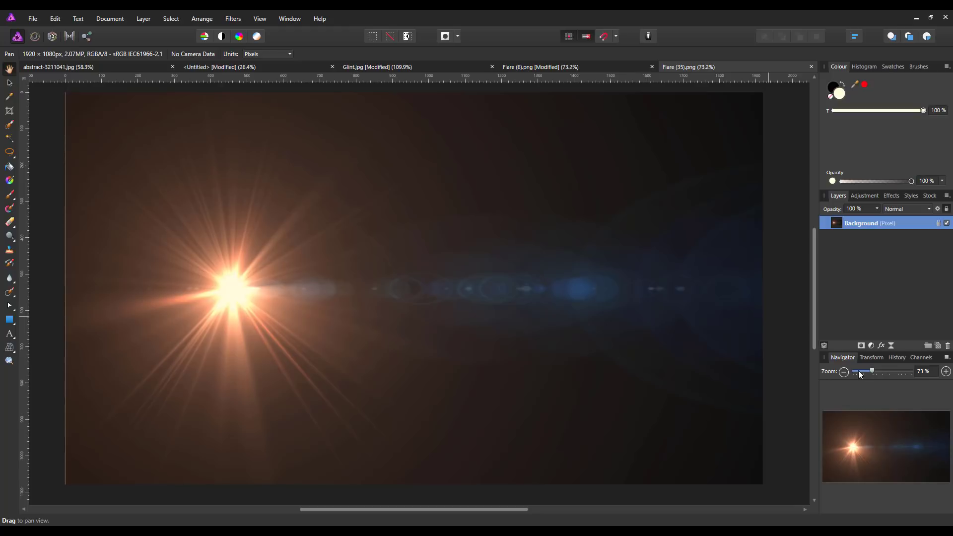
- Add a Levels adjustment with gamma 2 to the flare image and merge it into the Background layer
click(871, 345)
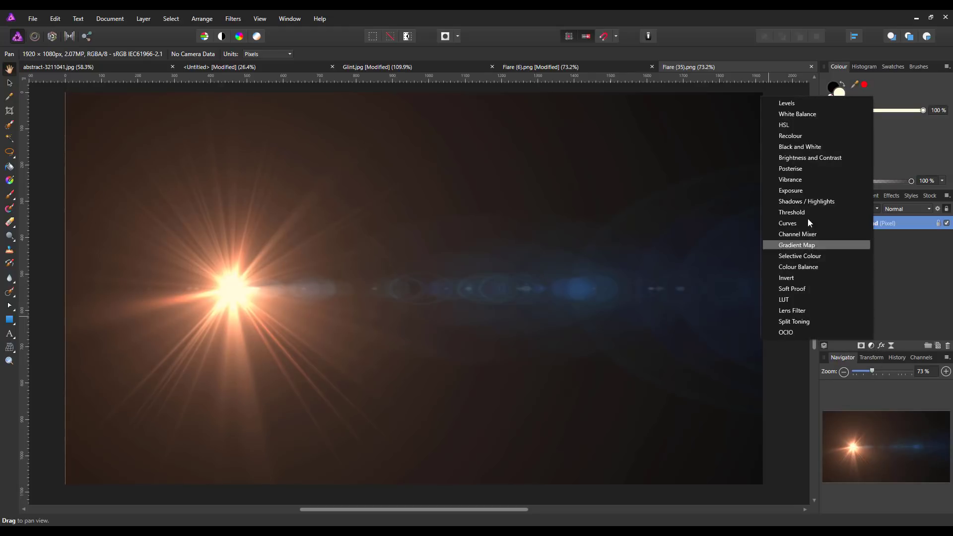
click(789, 104)
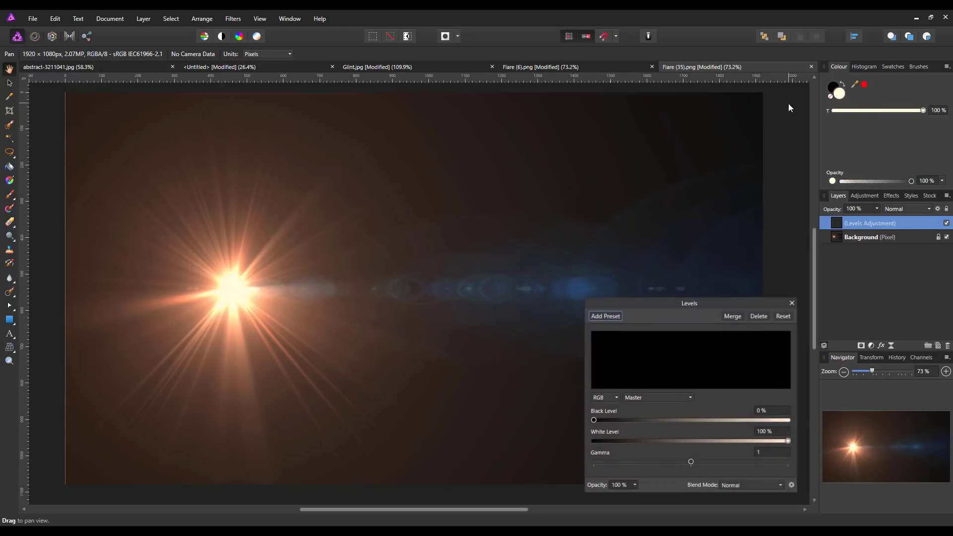
drag(692, 462, 789, 460)
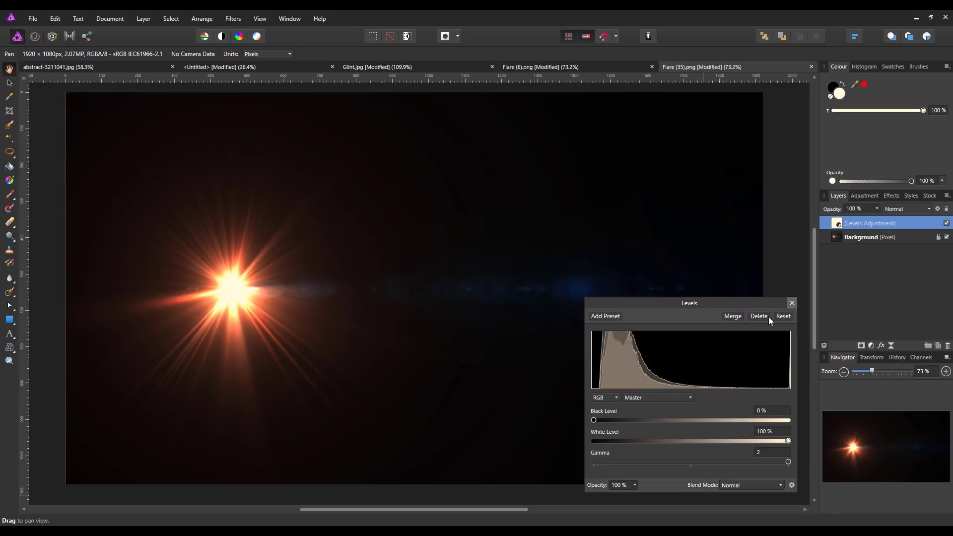
click(734, 316)
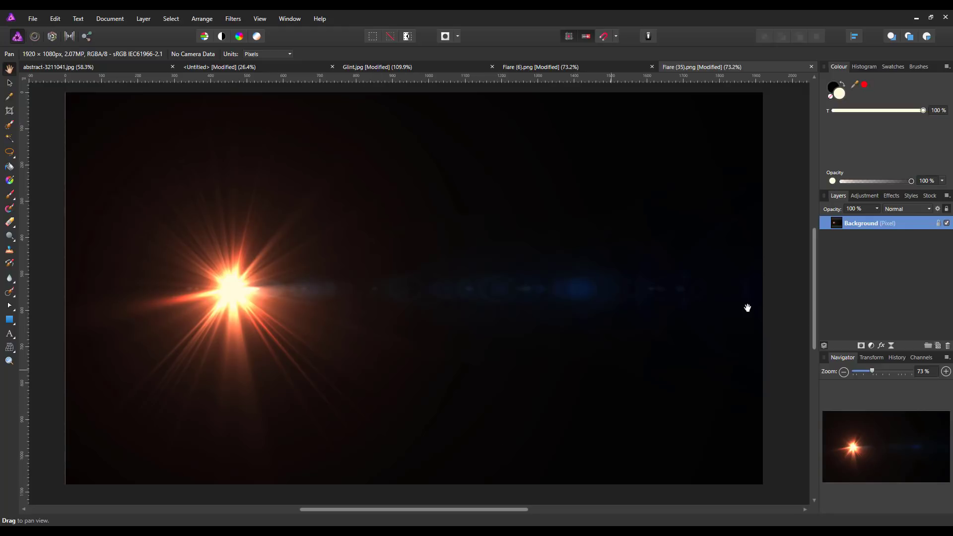
- Copy the darkened flare layer and paste it above the text group in the untitled lettering document
right_click(877, 223)
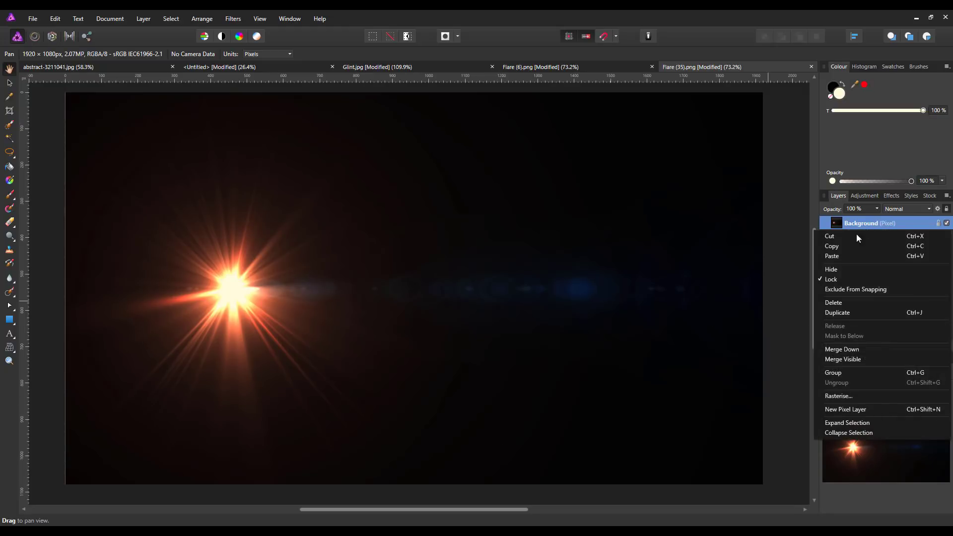
click(839, 246)
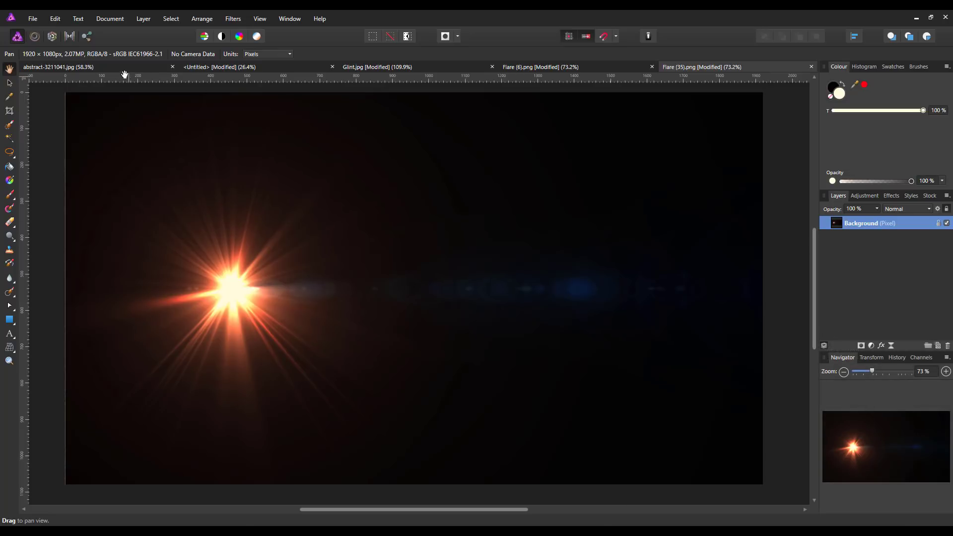
click(187, 68)
key(b)
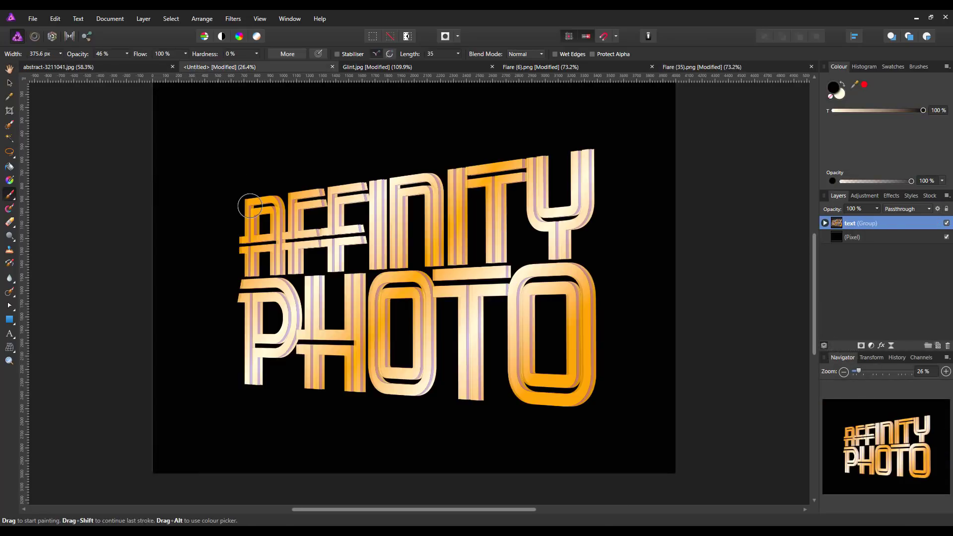
click(55, 19)
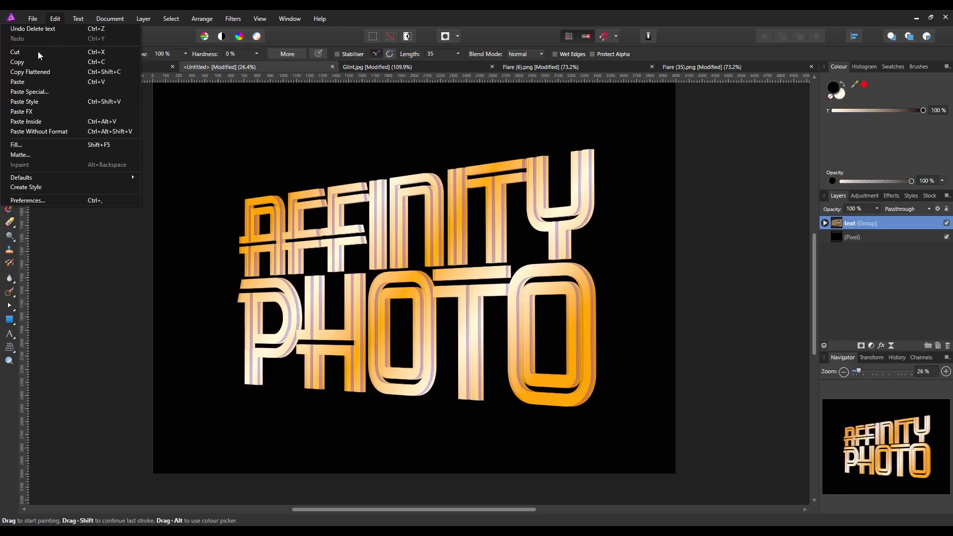
click(22, 79)
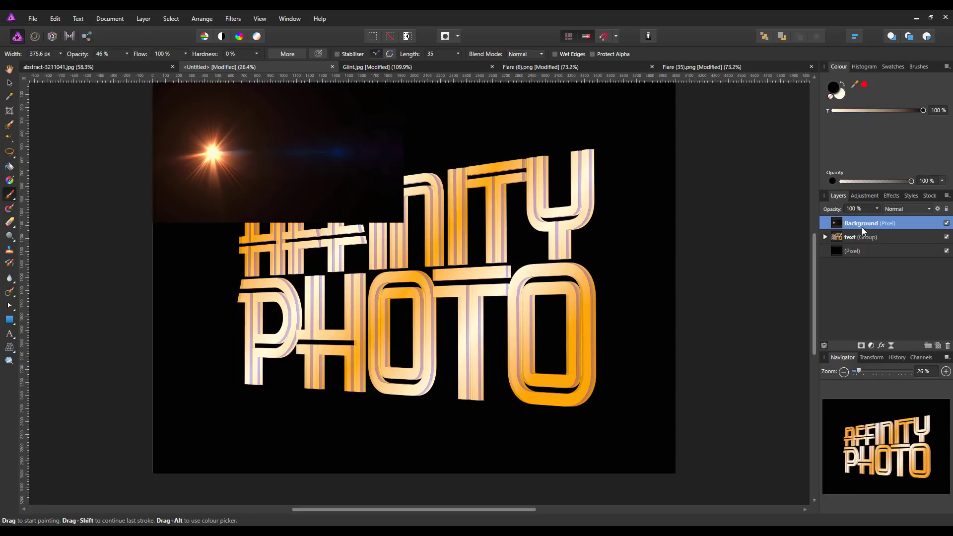
- Set the pasted flare's blend mode to Screen and move its bright centre to the foot of the P in PHOTO
click(930, 210)
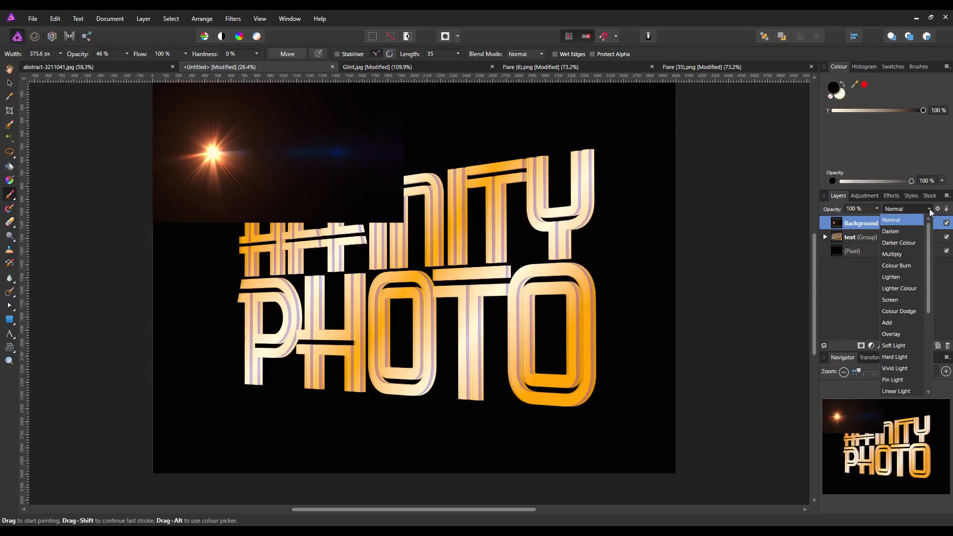
click(892, 299)
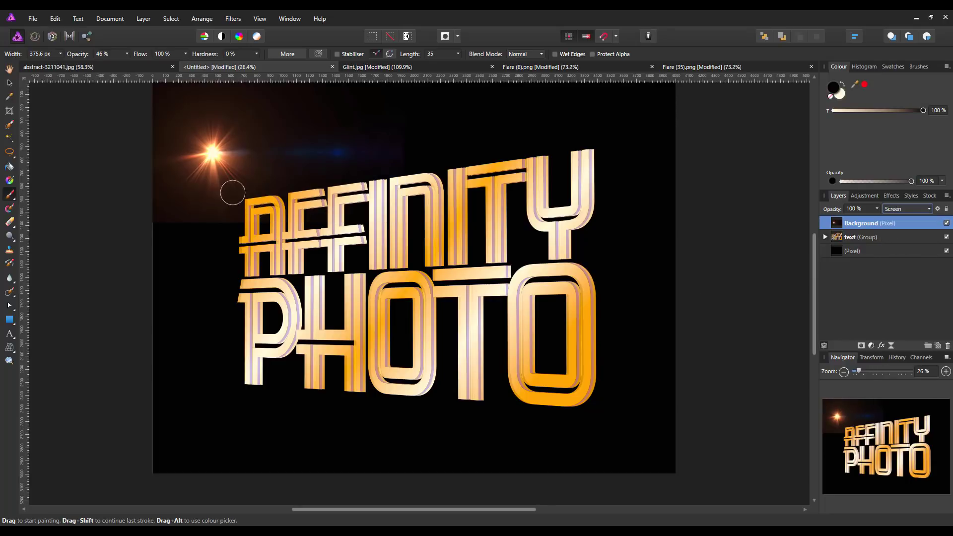
click(9, 83)
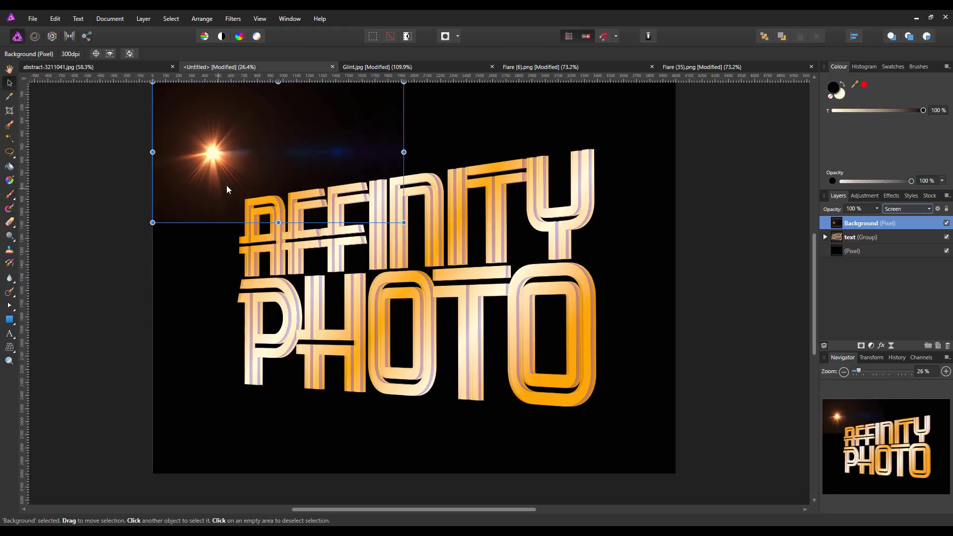
drag(209, 167, 245, 388)
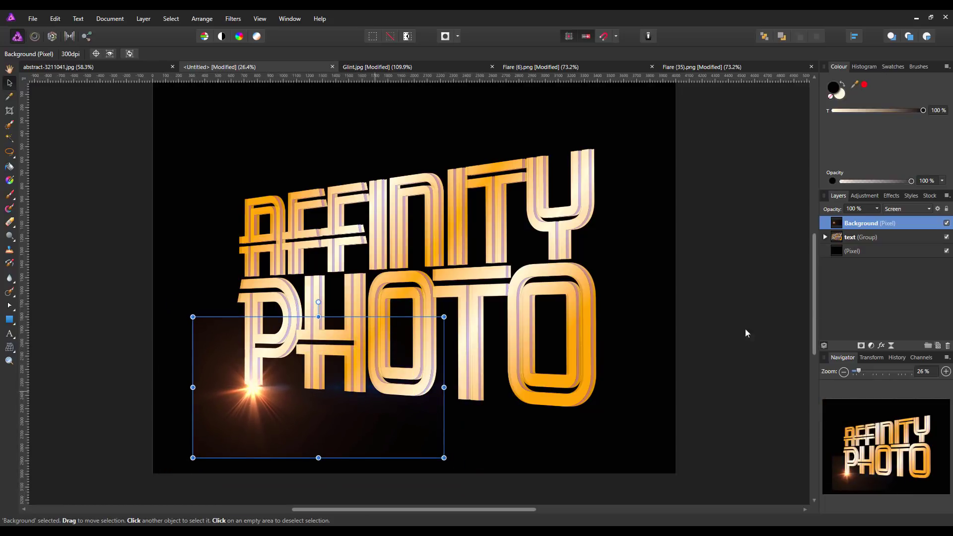
- Merge a Levels adjustment with black level 12% and gamma 2 into the flare, and reposition it between the P and H of PHOTO
click(871, 345)
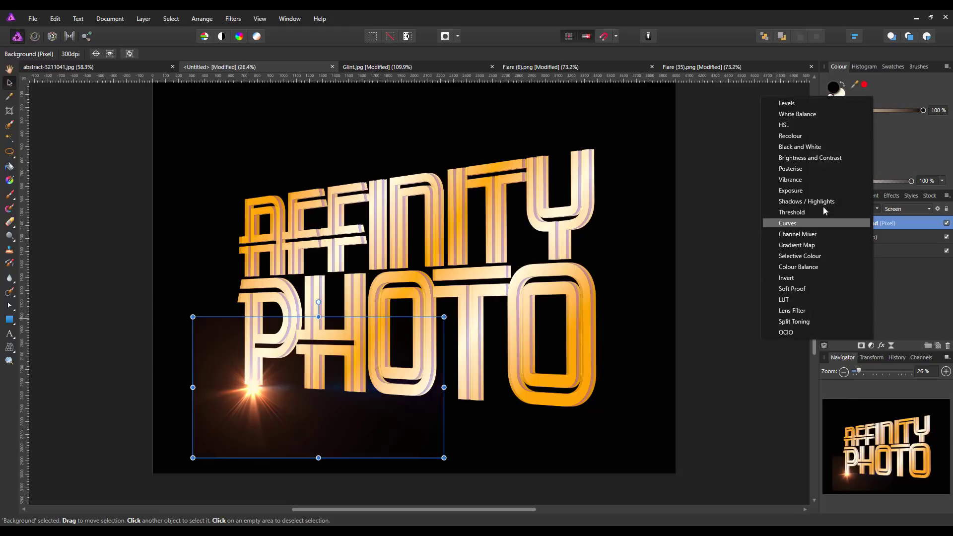
click(788, 103)
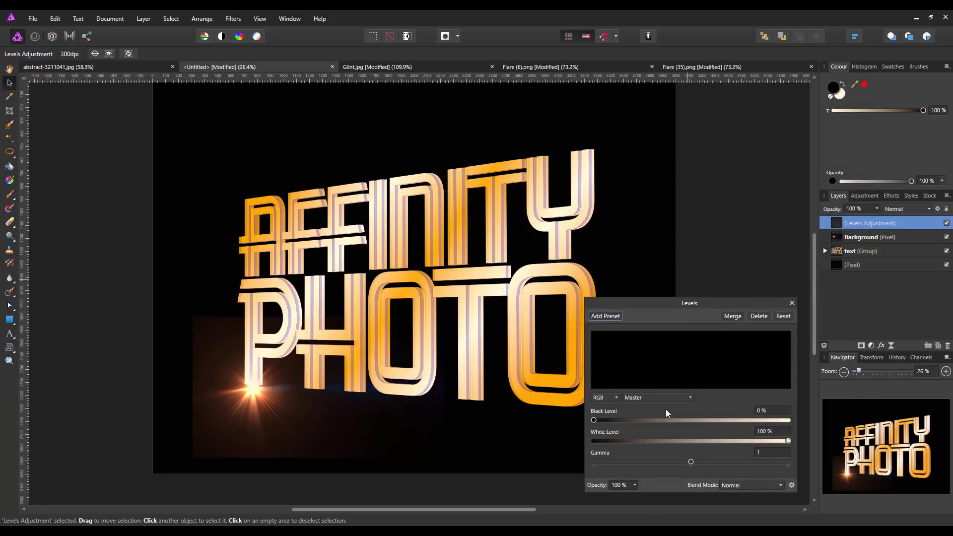
drag(594, 420, 617, 420)
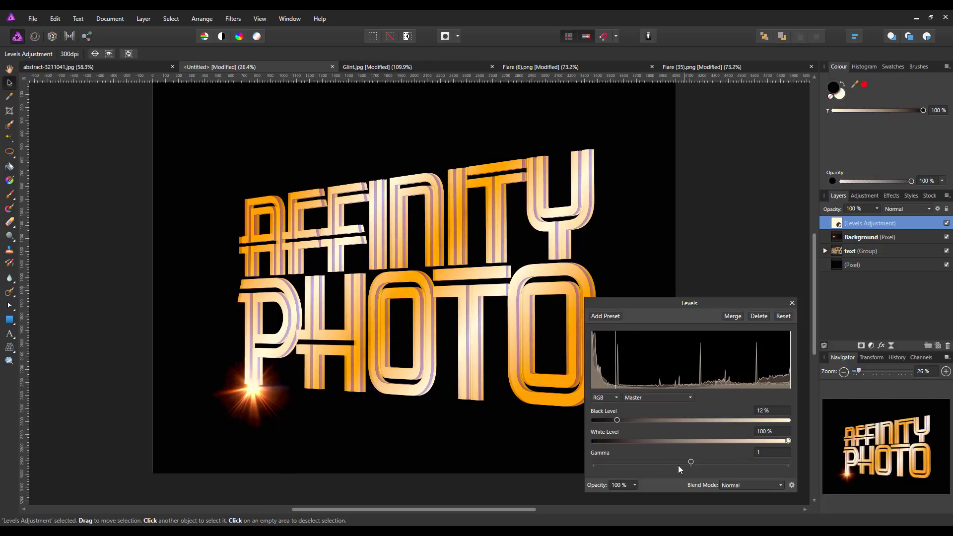
drag(692, 463, 805, 466)
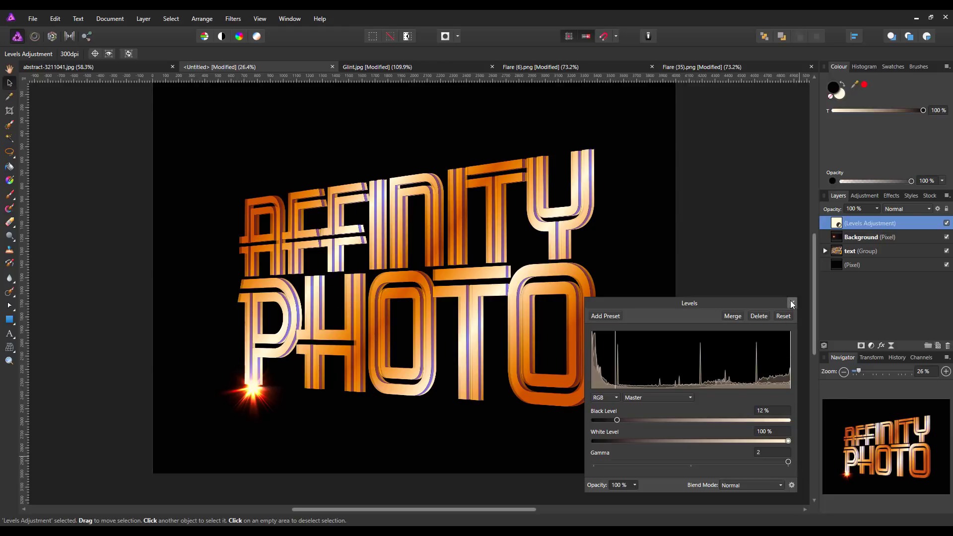
click(733, 316)
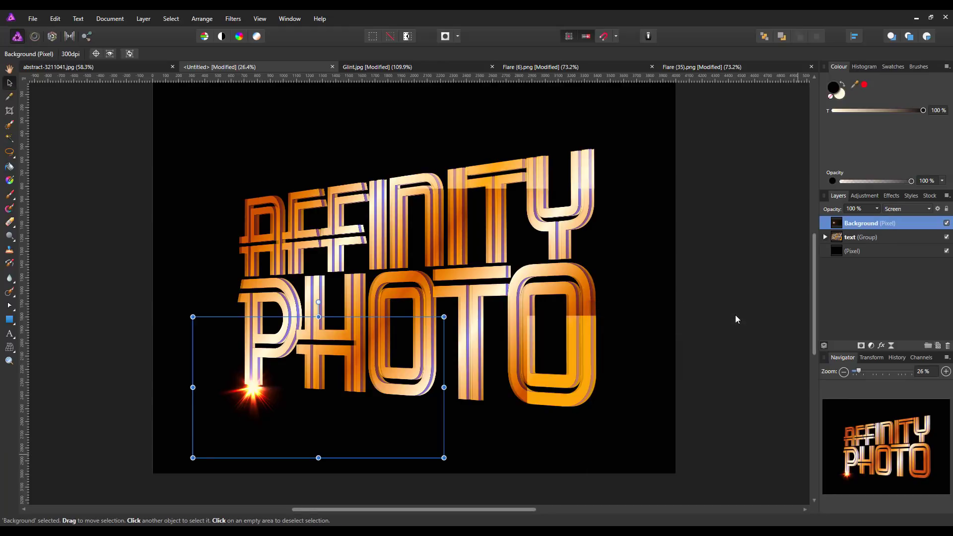
drag(253, 388, 302, 359)
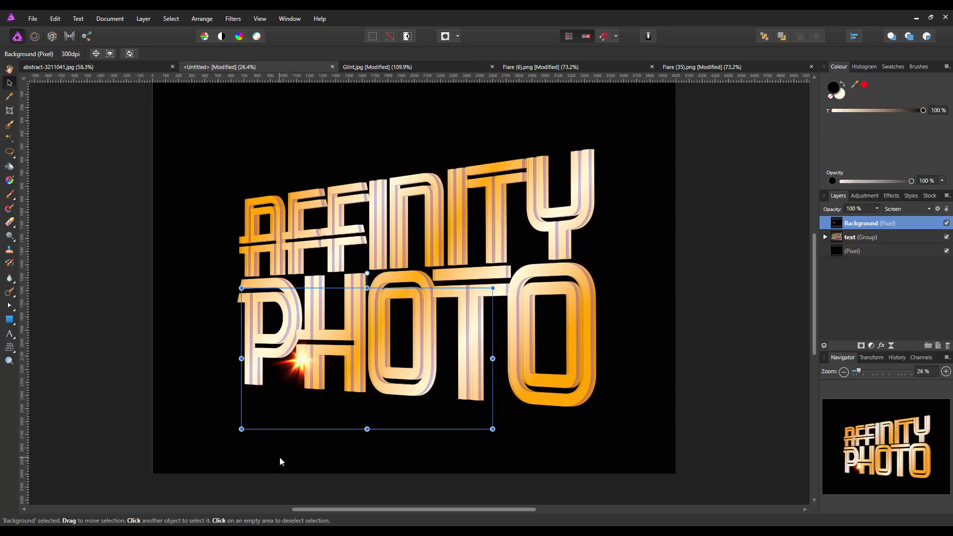
click(733, 411)
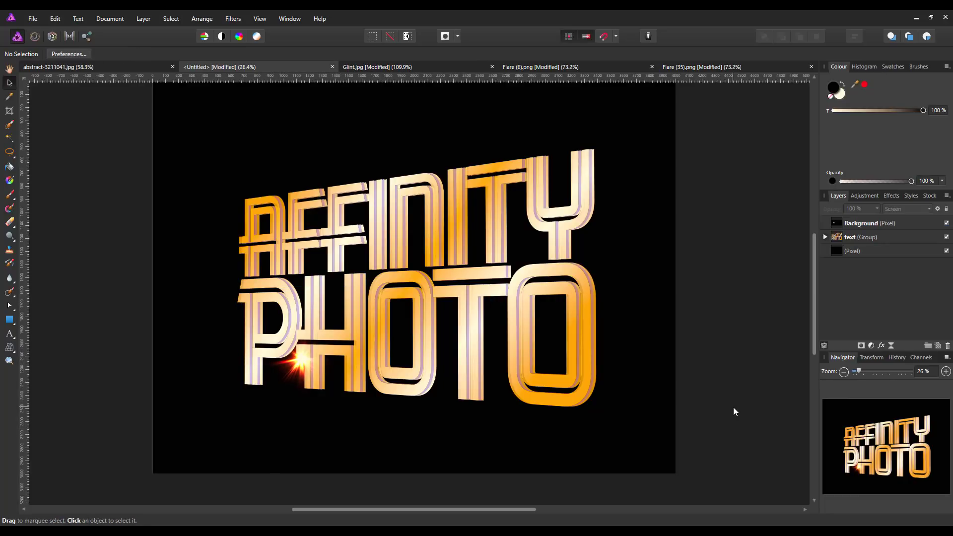
- Copy the flare layer from Flare (6).png into the lettering document and place its bright centre over the first N of AFFINITY
click(540, 66)
key(h)
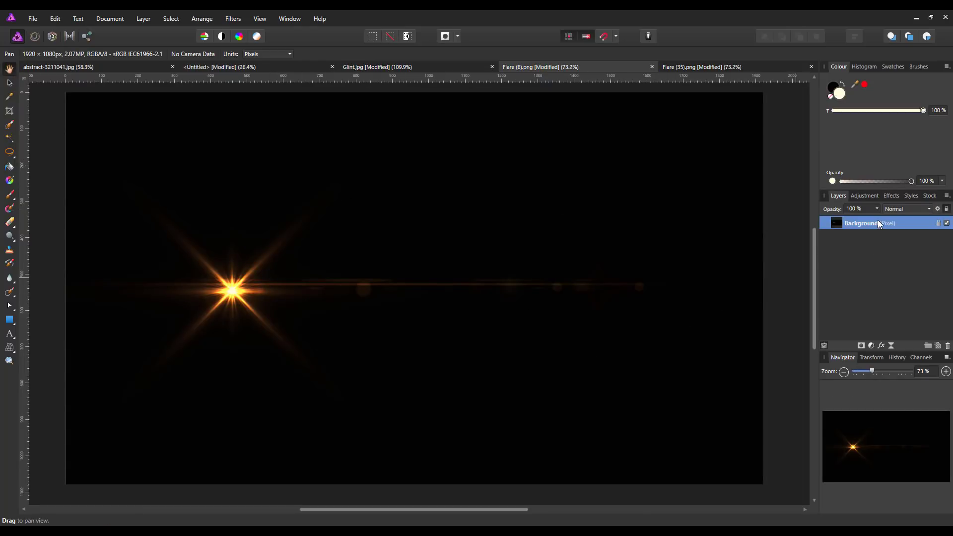
right_click(878, 220)
click(833, 246)
click(245, 70)
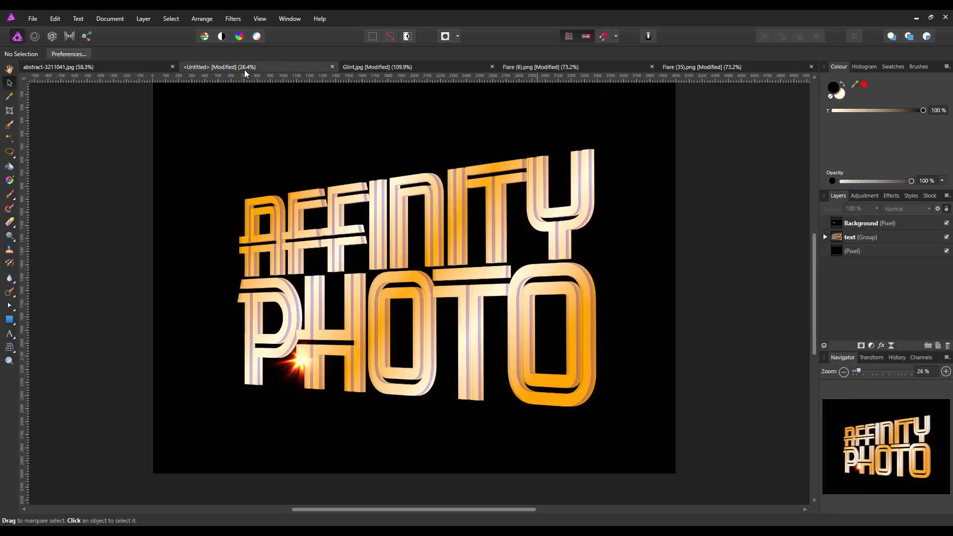
click(54, 19)
click(26, 84)
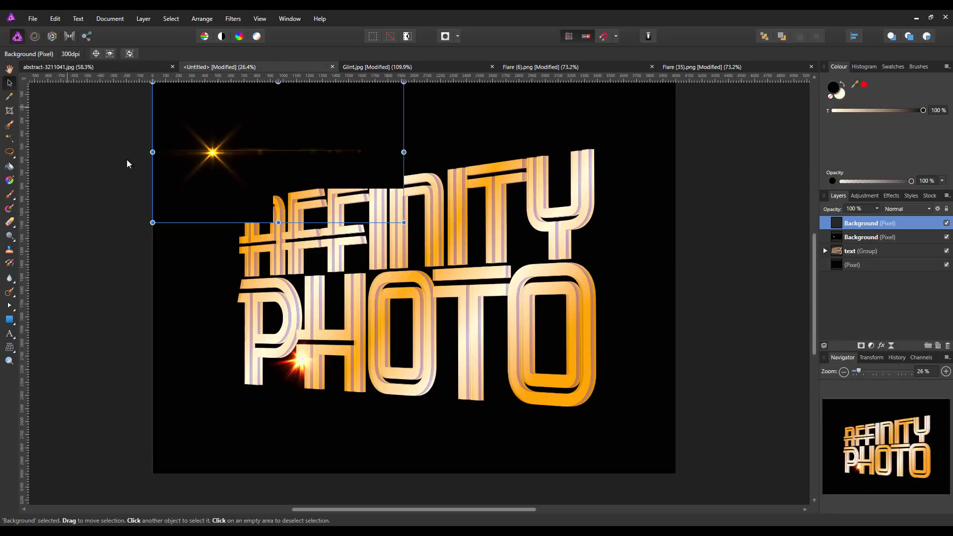
drag(213, 155, 384, 242)
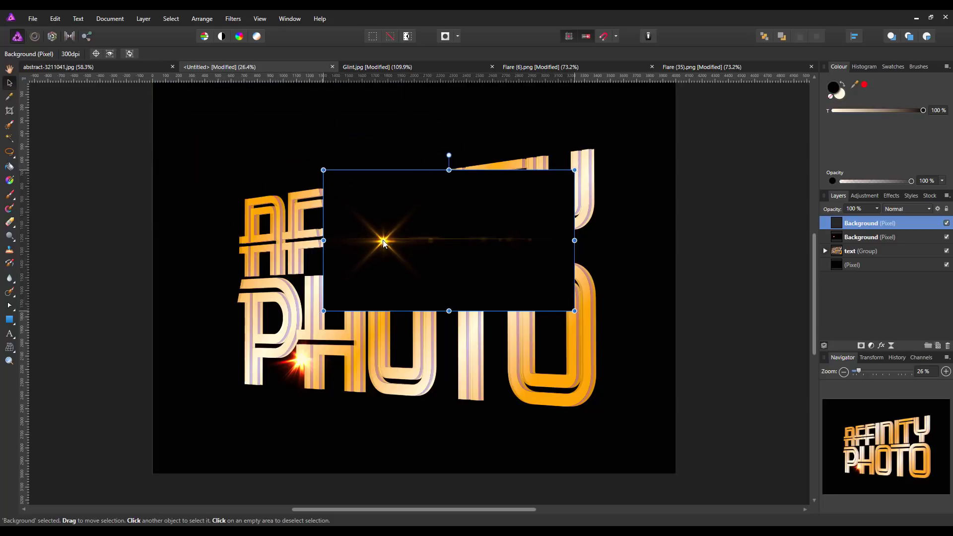
- Set the pasted flare's blend mode to Screen and move its bright centre to the top edge between the second F and first I
click(929, 209)
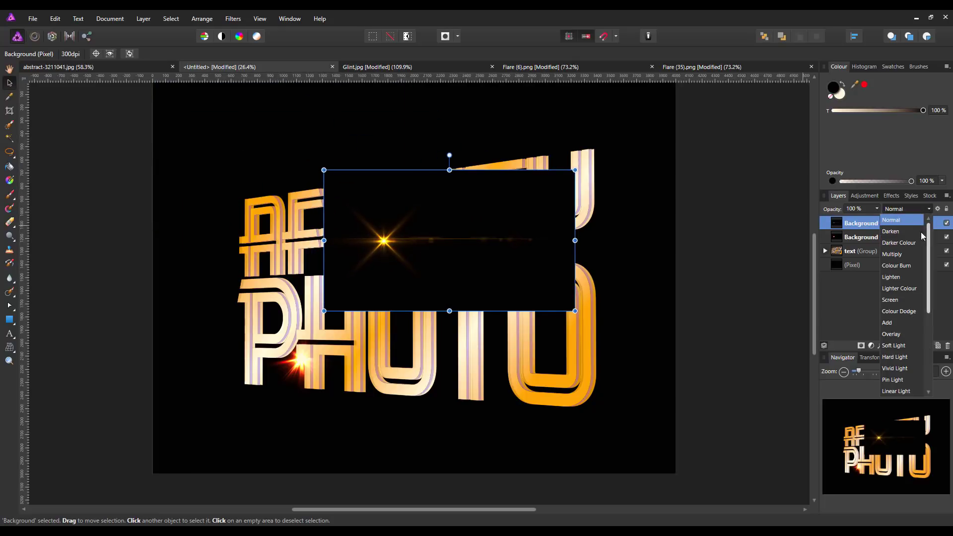
click(896, 301)
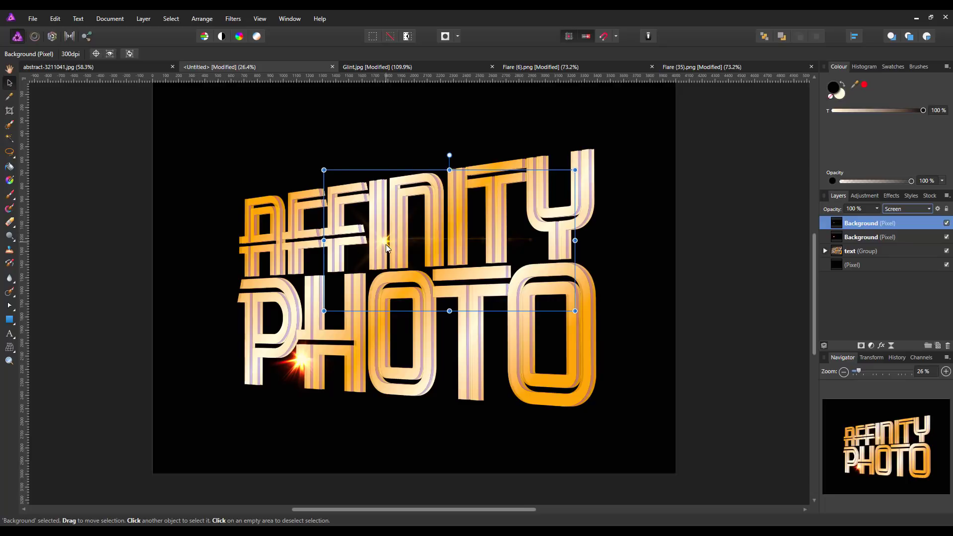
drag(386, 244, 368, 193)
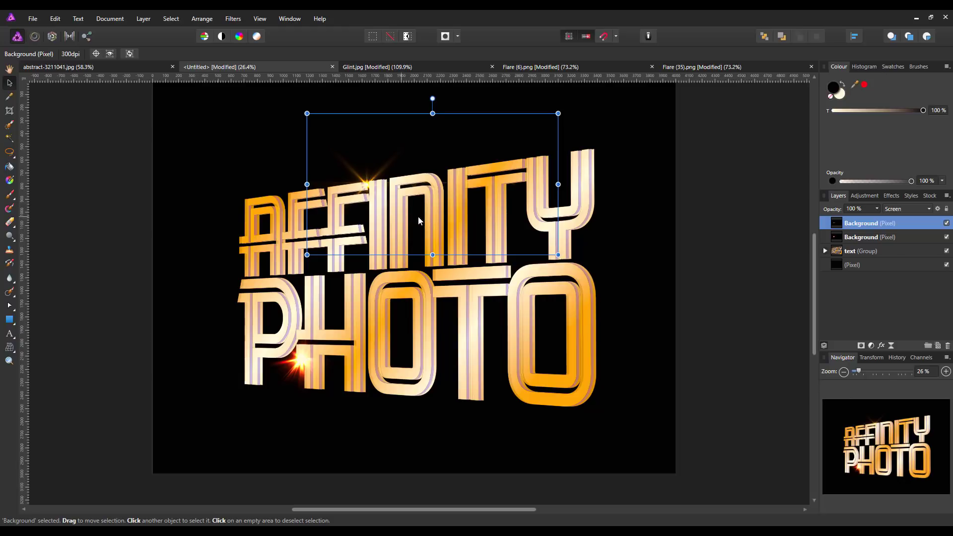
- Duplicate the Screen flare, group the two copies and move the group's bright centre to the upper corner between the N and second I
right_click(872, 230)
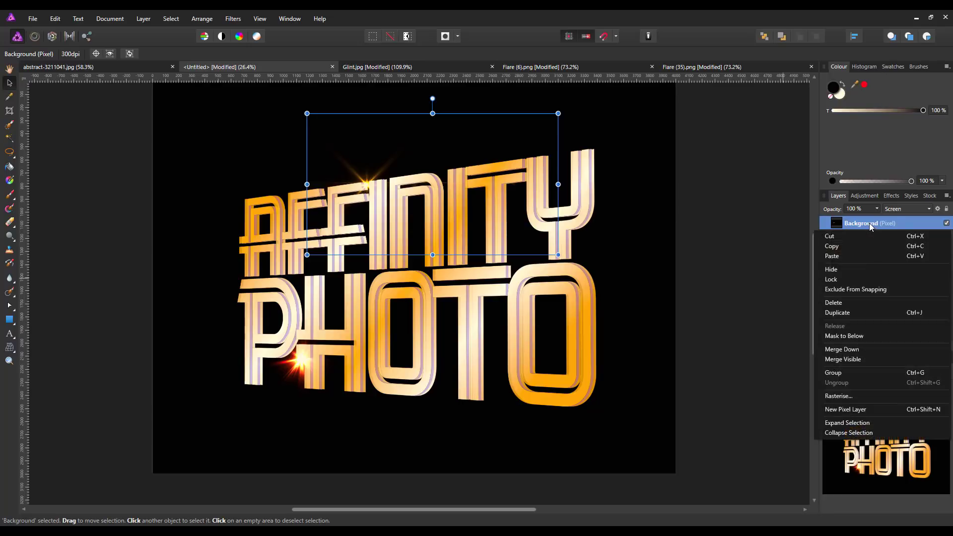
click(850, 313)
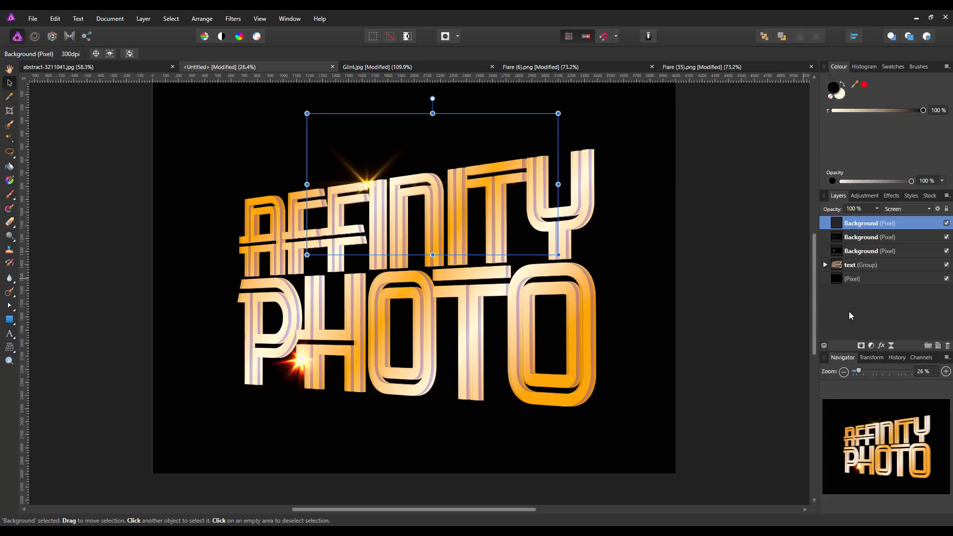
shift+click(892, 241)
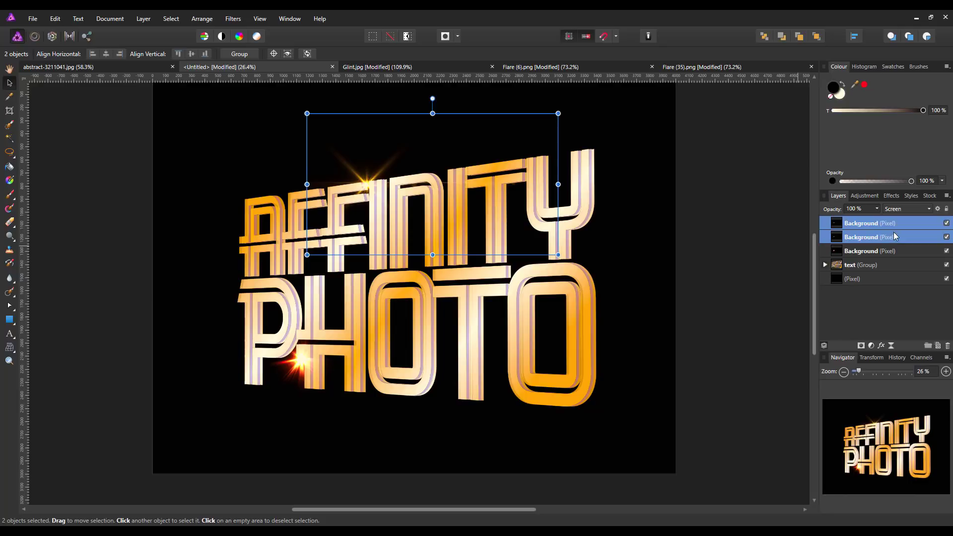
right_click(894, 228)
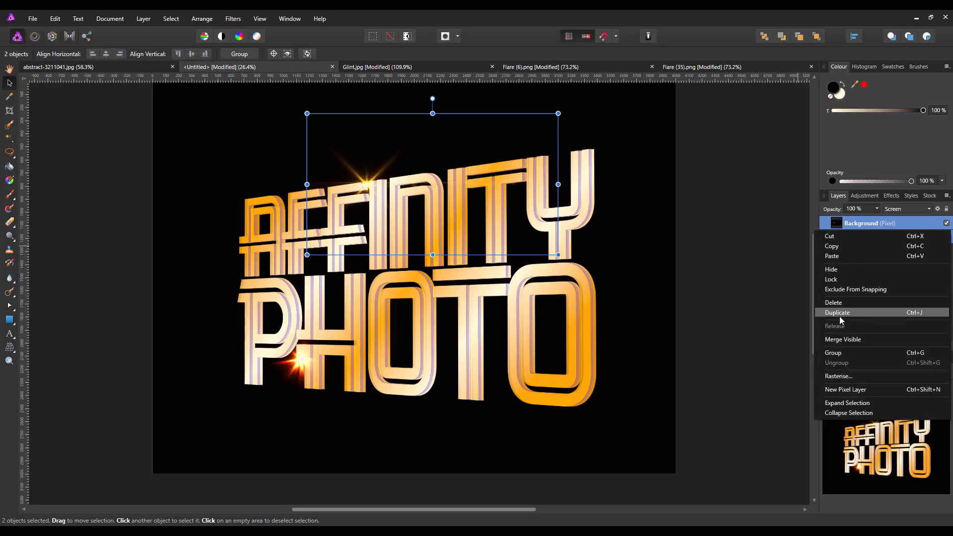
click(836, 352)
drag(370, 189, 441, 180)
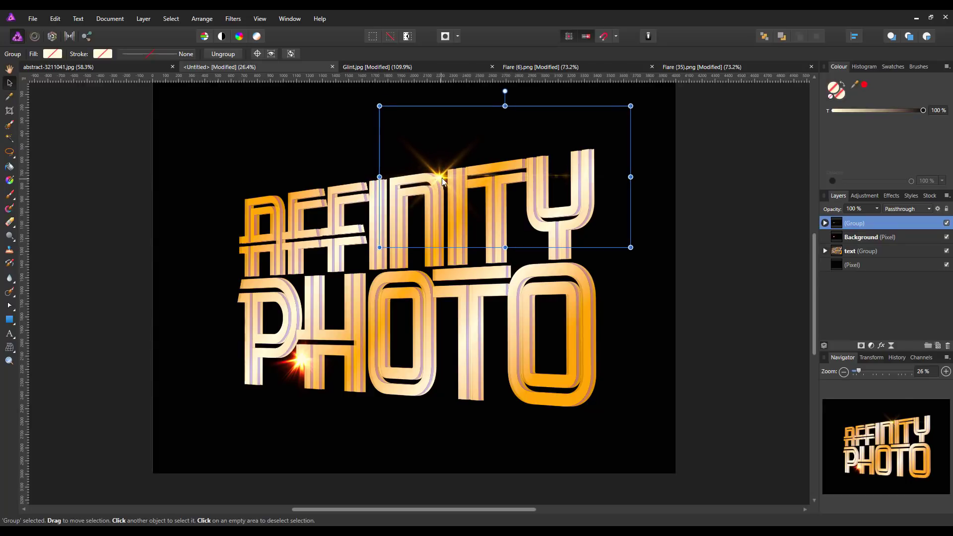
- Copy the flare layer from Glint.jpg into the lettering document and place its bright centre over the base of the final O in PHOTO
click(554, 67)
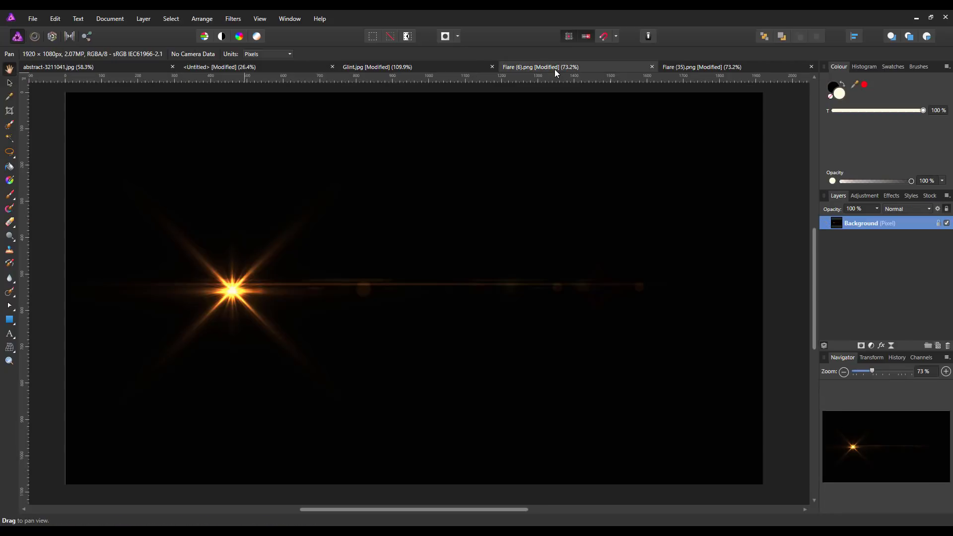
click(472, 65)
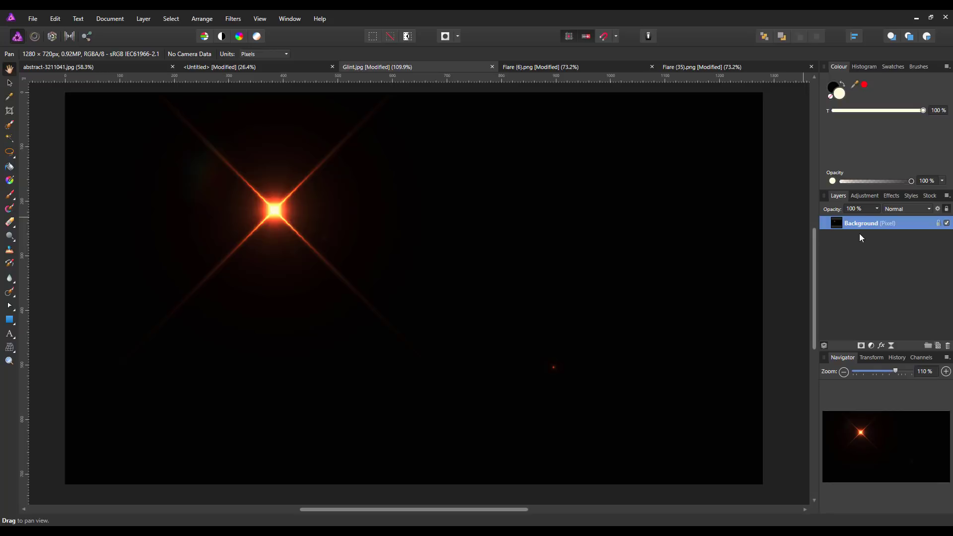
right_click(866, 222)
click(838, 246)
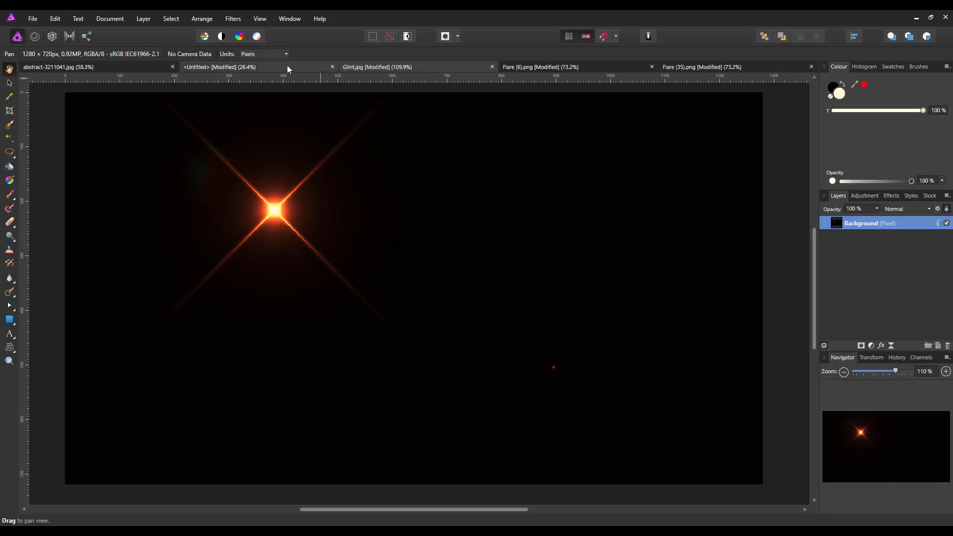
click(227, 66)
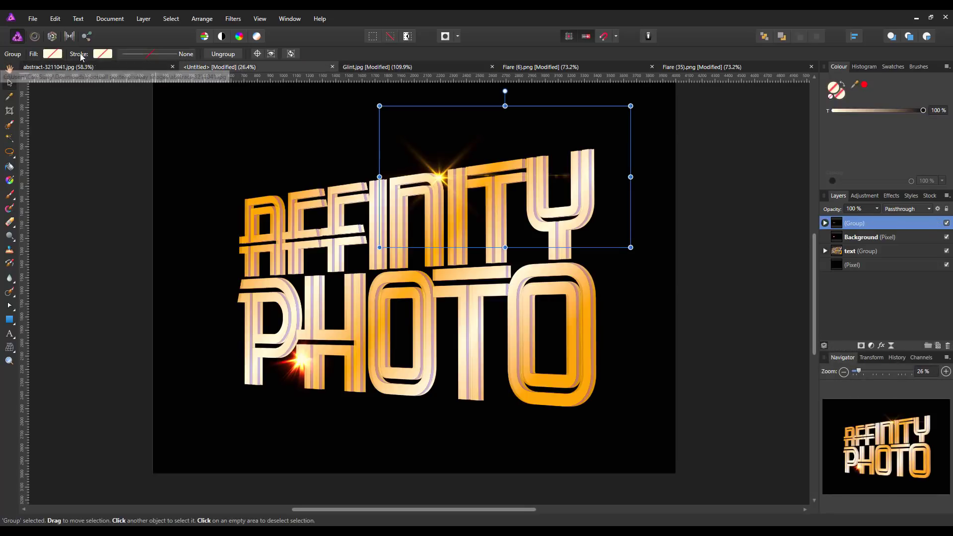
click(55, 18)
click(28, 82)
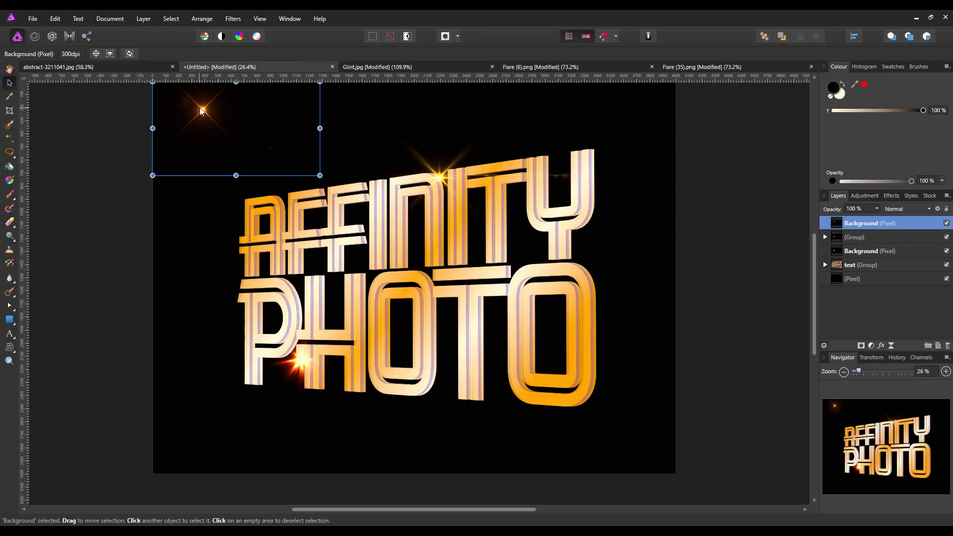
drag(205, 113, 551, 390)
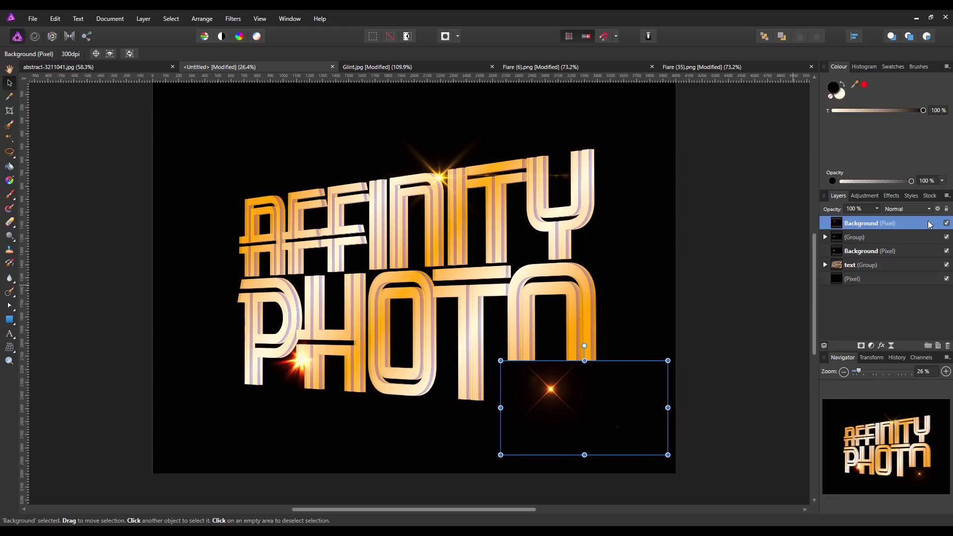
- Set the pasted glint's blend mode to Screen and duplicate the layer
click(907, 209)
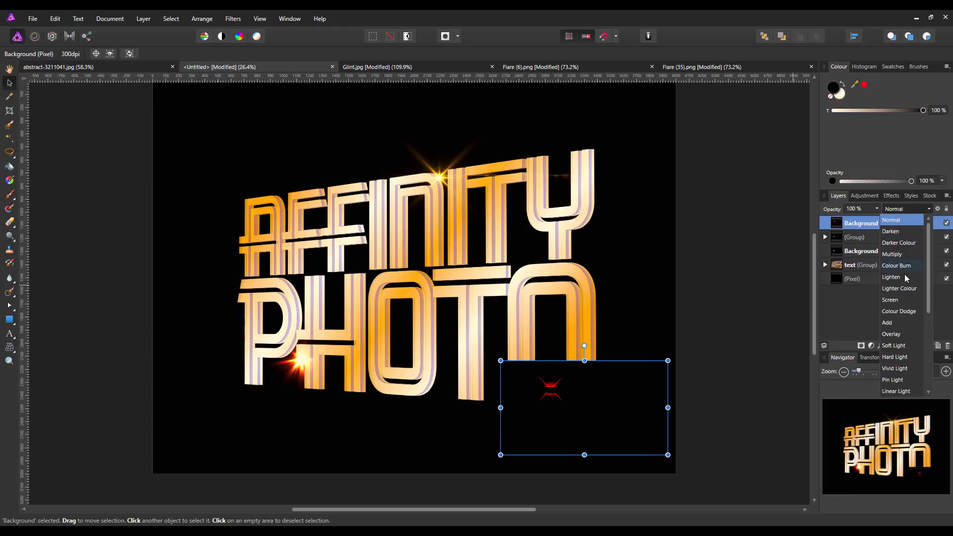
click(894, 300)
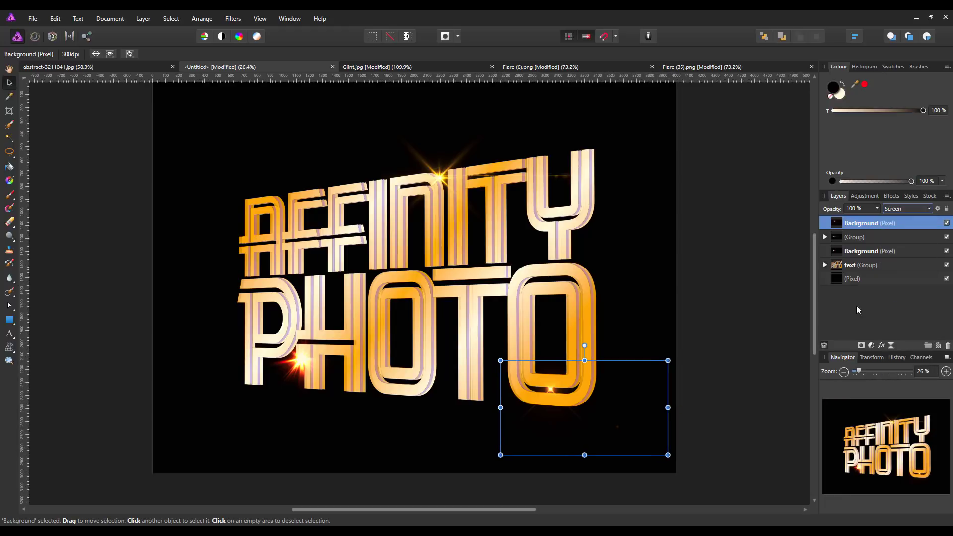
right_click(859, 229)
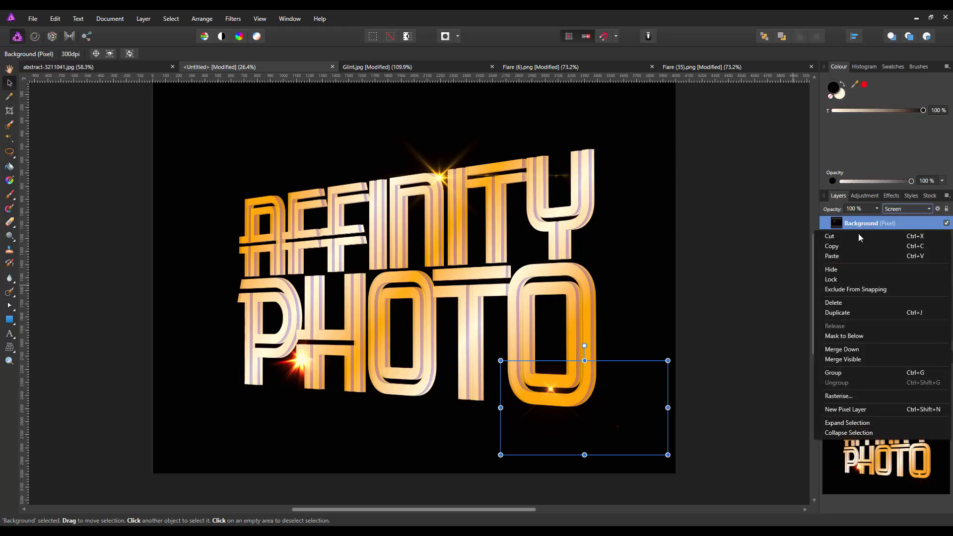
click(854, 313)
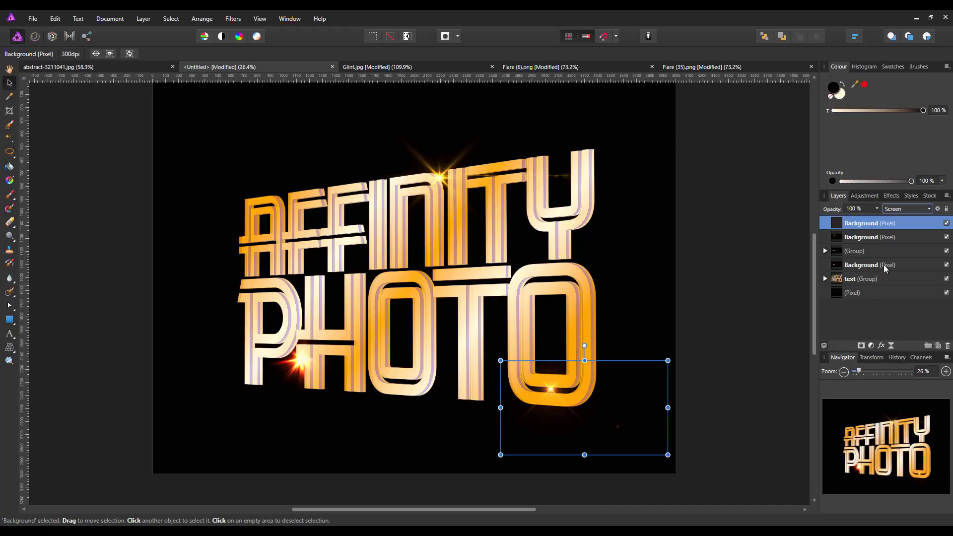
- Group the two glint layers and shift the group onto the lower outer curve of the final O in PHOTO
ctrl+click(890, 238)
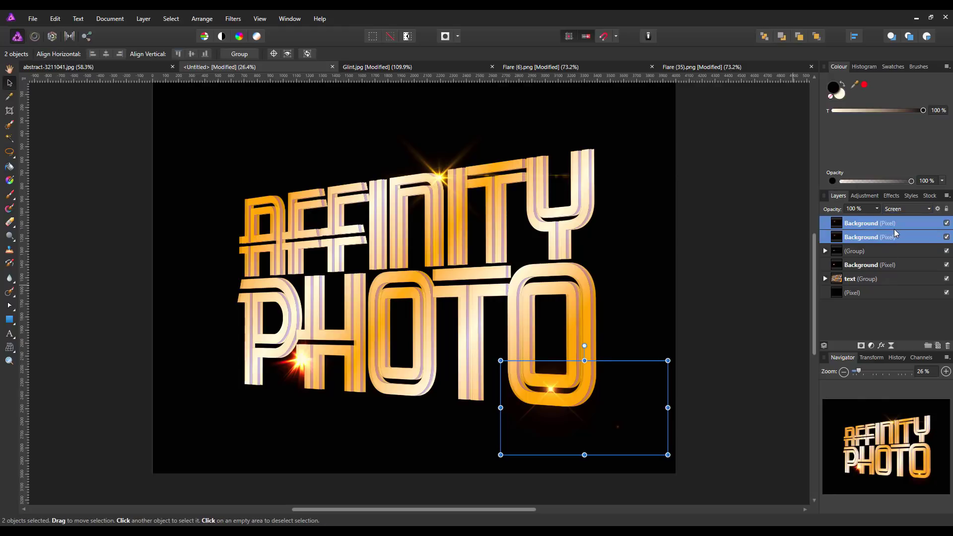
right_click(894, 229)
click(845, 352)
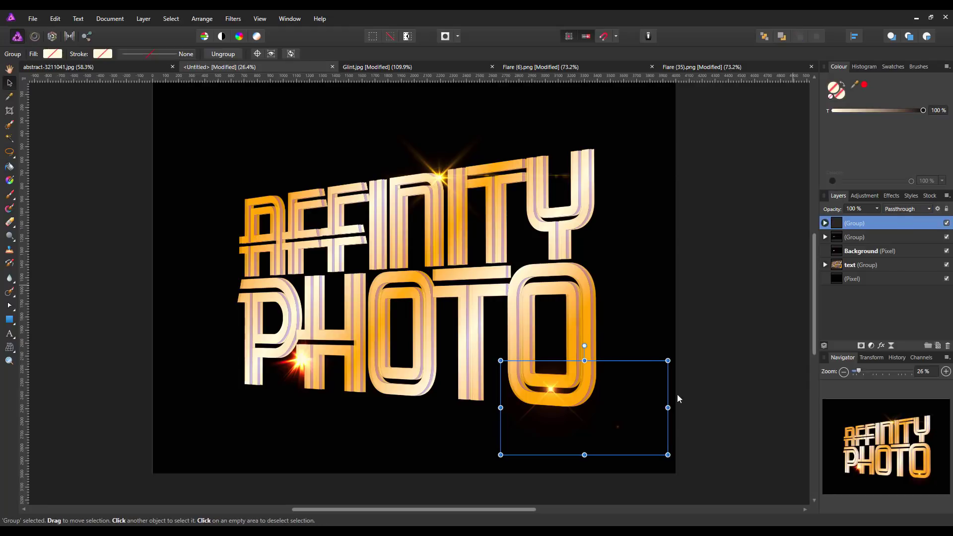
drag(557, 399, 569, 401)
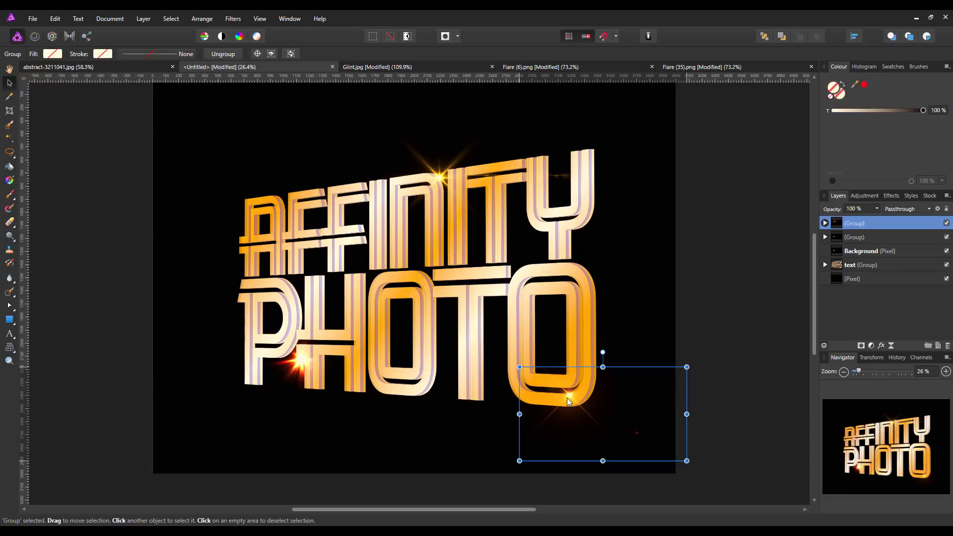
click(743, 300)
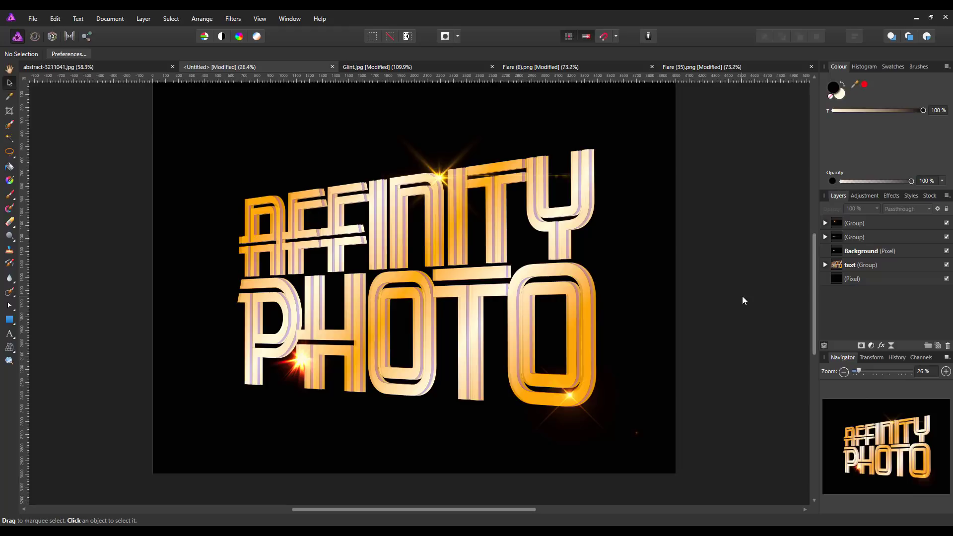
- Hide the black base layer to examine the flares' black rectangles, and show it again
click(946, 280)
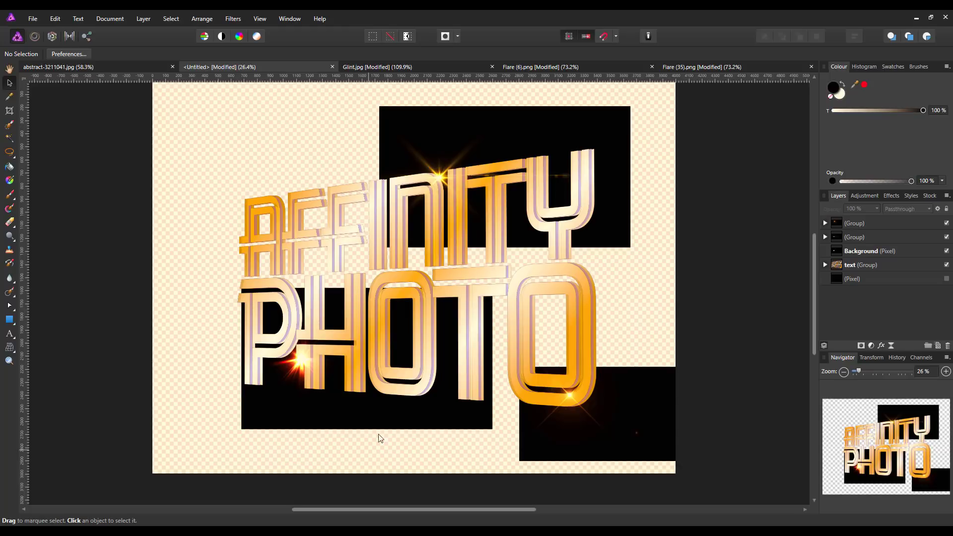
click(947, 280)
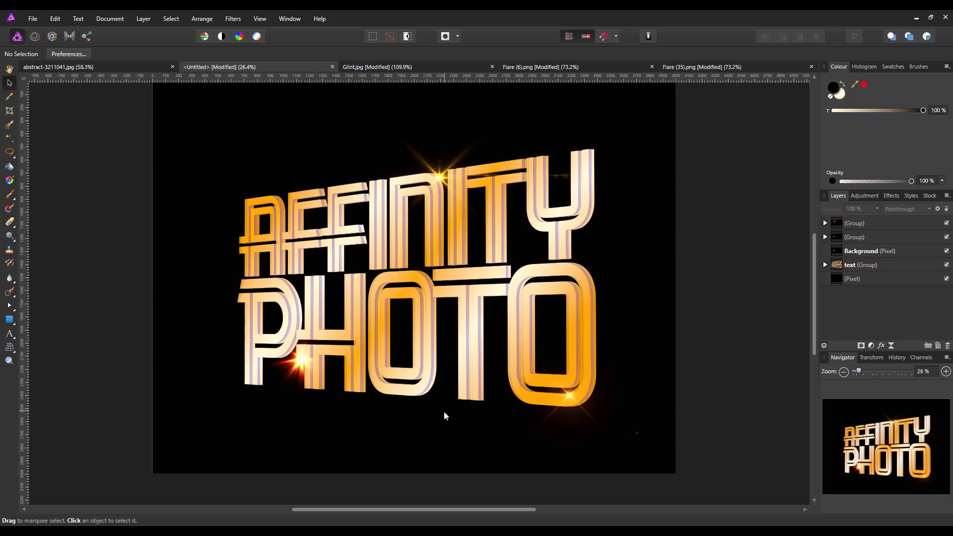
- Copy the image layer from abstract-3211041.jpg and paste it directly above the black base layer, beneath the text group
click(872, 280)
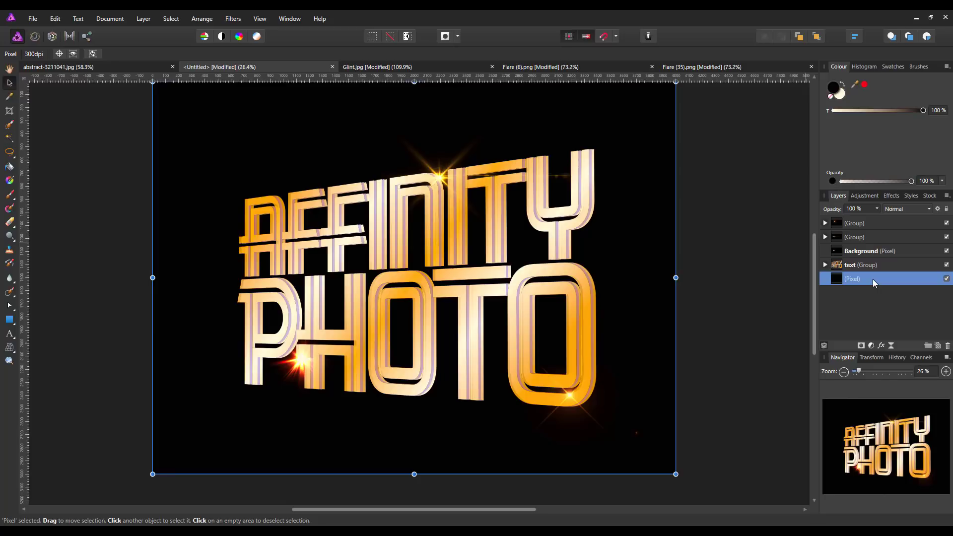
click(51, 69)
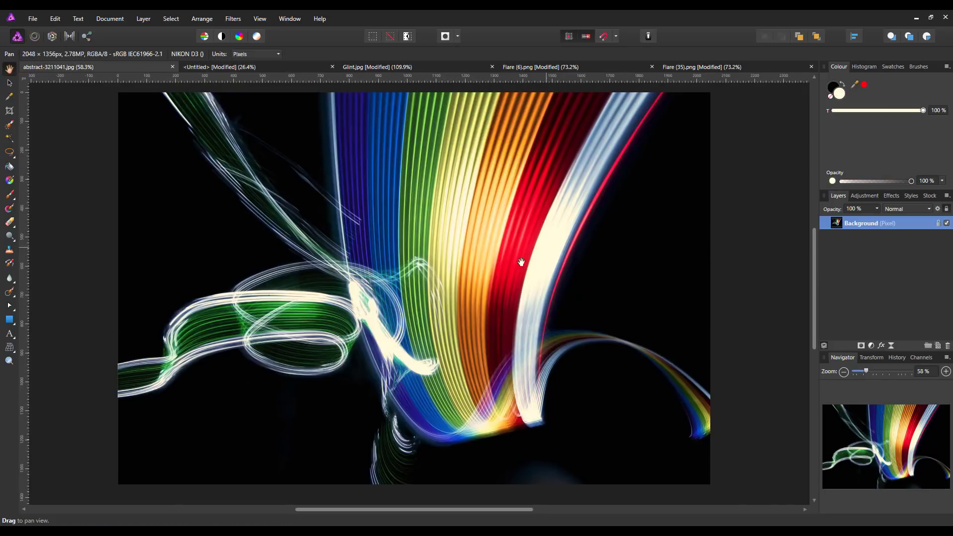
right_click(872, 225)
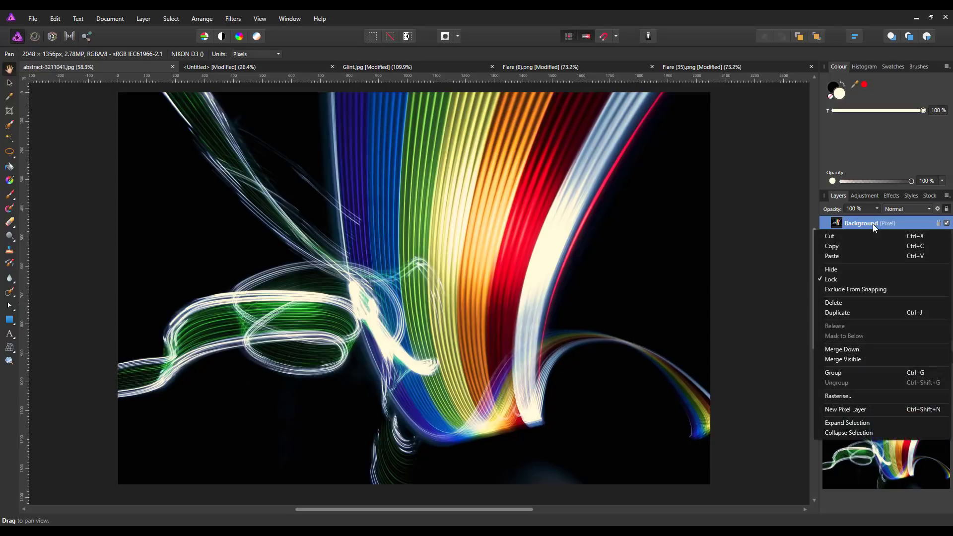
click(844, 246)
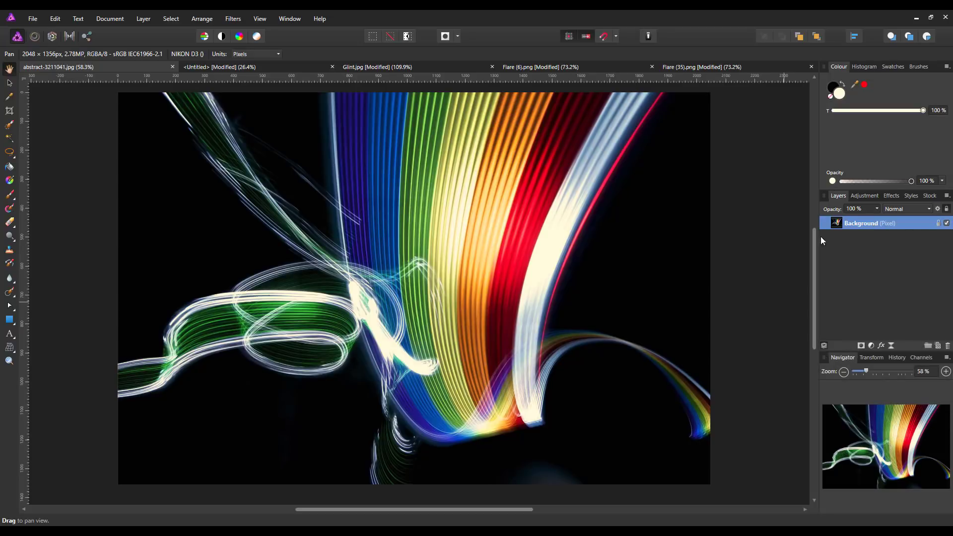
click(282, 66)
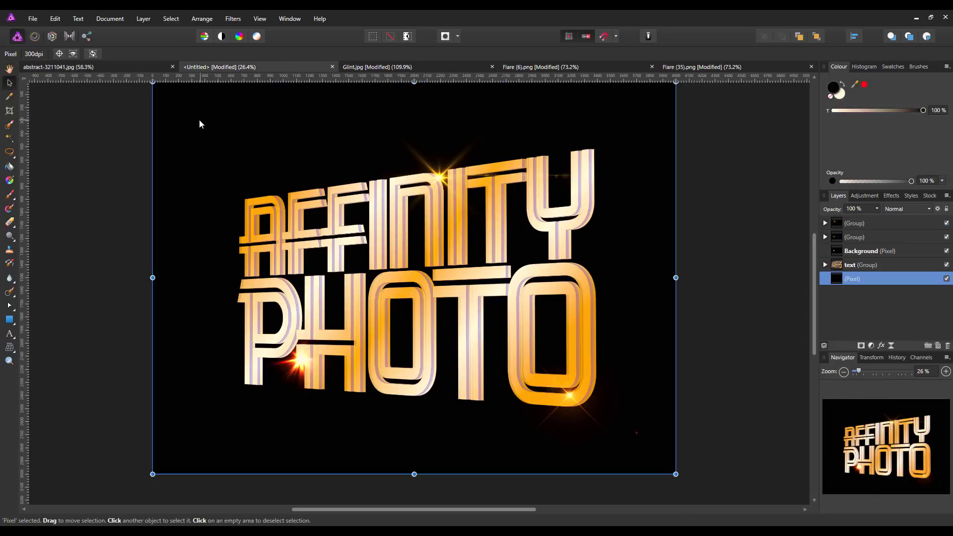
click(55, 20)
click(24, 83)
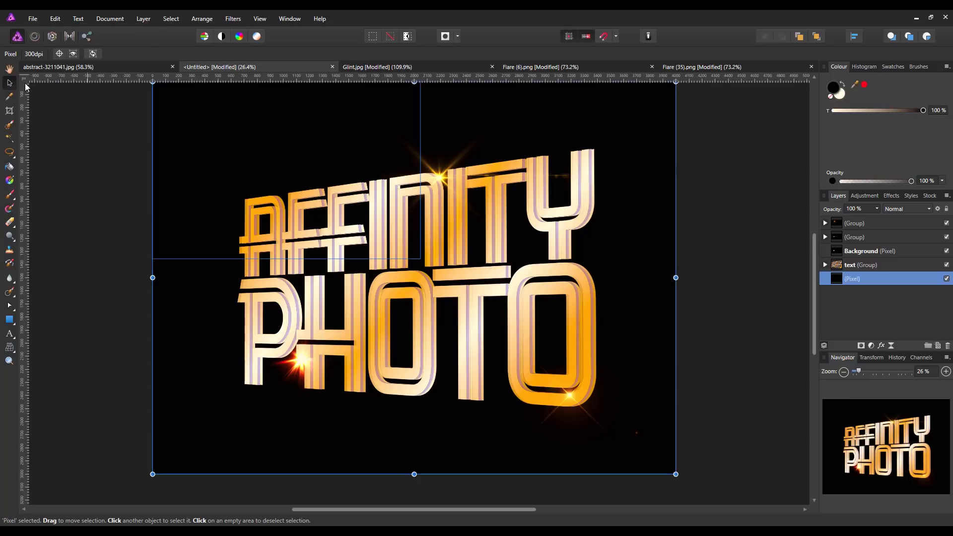
- Enlarge the pasted light-trail image beyond the canvas edges and rotate it nearly upside down, so its rainbow streaks sit behind the lettering
mouse_move(309, 163)
mouse_down()
mouse_move(328, 178)
mouse_move(385, 295)
mouse_move(462, 327)
mouse_move(437, 284)
mouse_move(404, 316)
mouse_move(408, 305)
mouse_up()
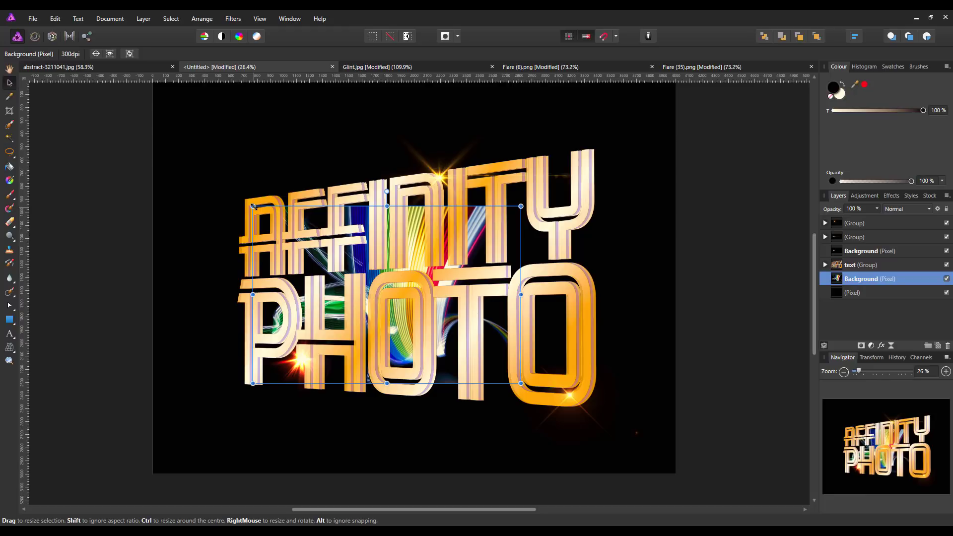
mouse_move(254, 206)
mouse_down()
mouse_move(159, 103)
mouse_move(122, 91)
mouse_up()
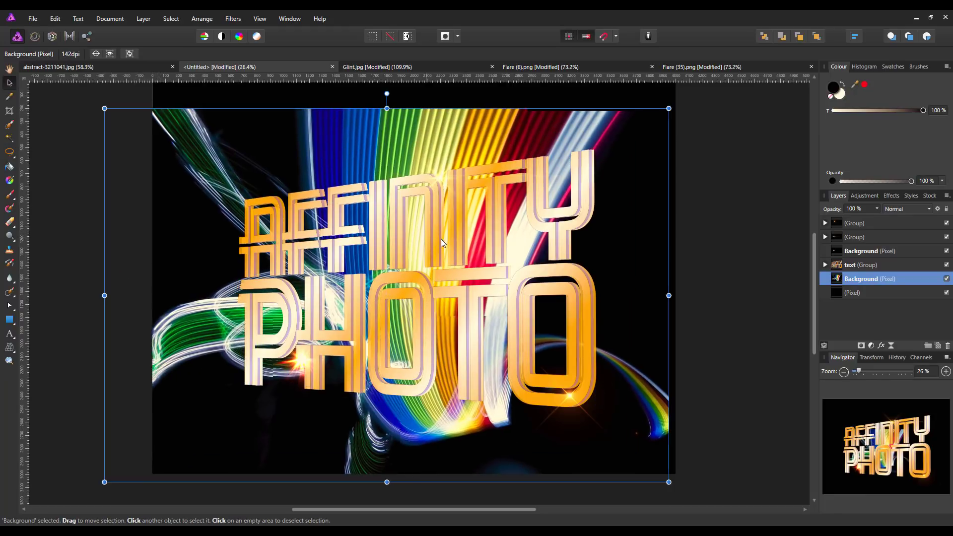
mouse_move(387, 93)
mouse_down()
mouse_move(256, 145)
mouse_move(185, 292)
mouse_up()
mouse_move(272, 294)
mouse_down()
mouse_move(293, 354)
mouse_move(331, 400)
mouse_move(387, 425)
mouse_move(447, 418)
mouse_move(378, 419)
mouse_move(406, 421)
mouse_up()
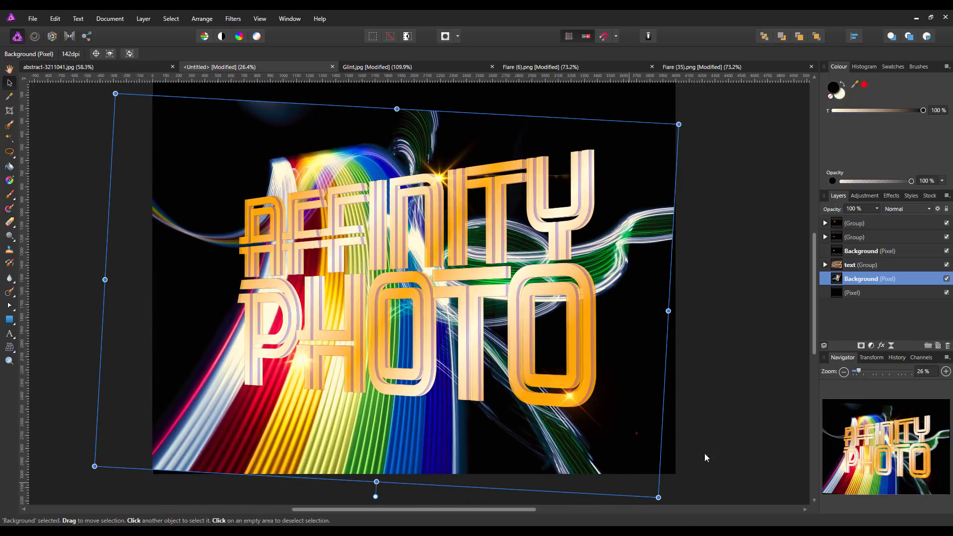
drag(679, 124, 732, 93)
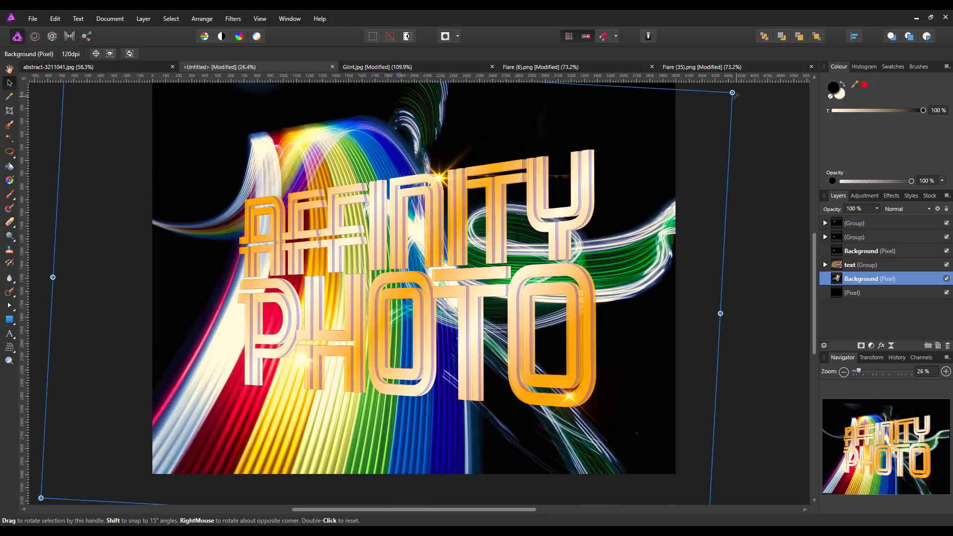
drag(430, 262, 453, 263)
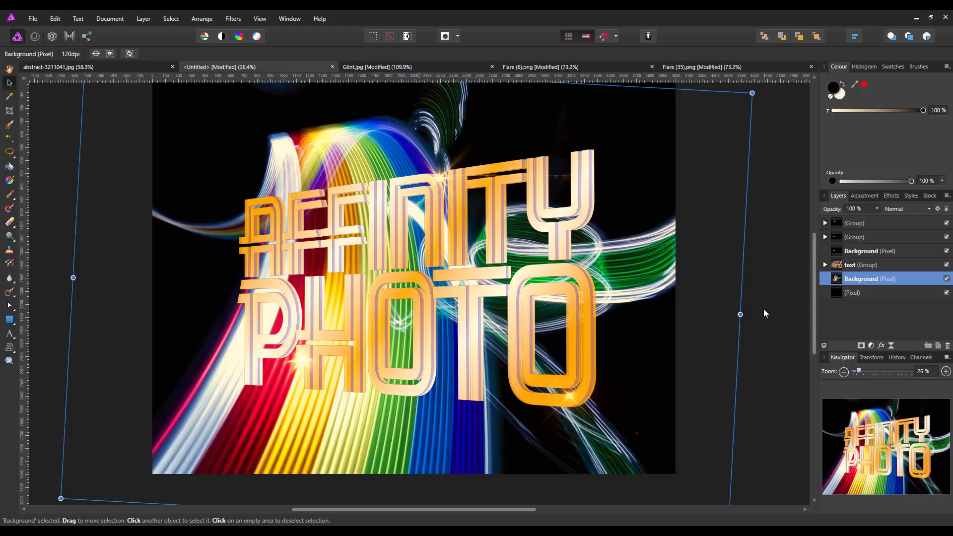
- Set the light-trail image layer's blend mode to Average and lower its opacity to about 66%
click(930, 210)
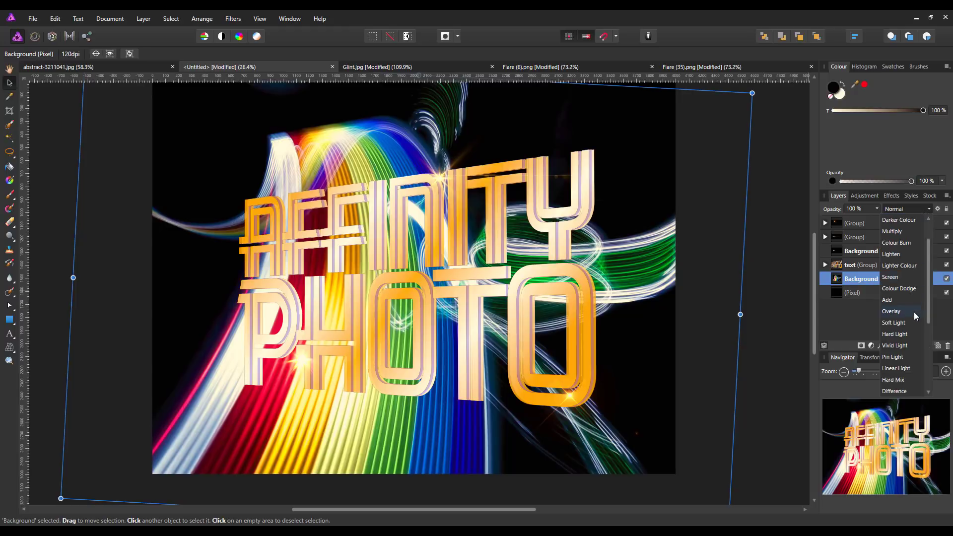
scroll(913, 328, down, 5)
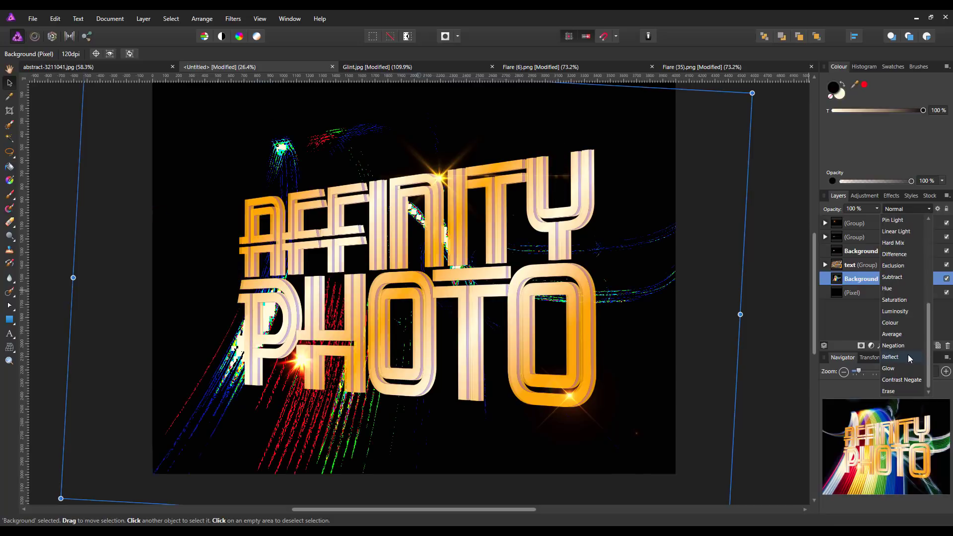
click(897, 336)
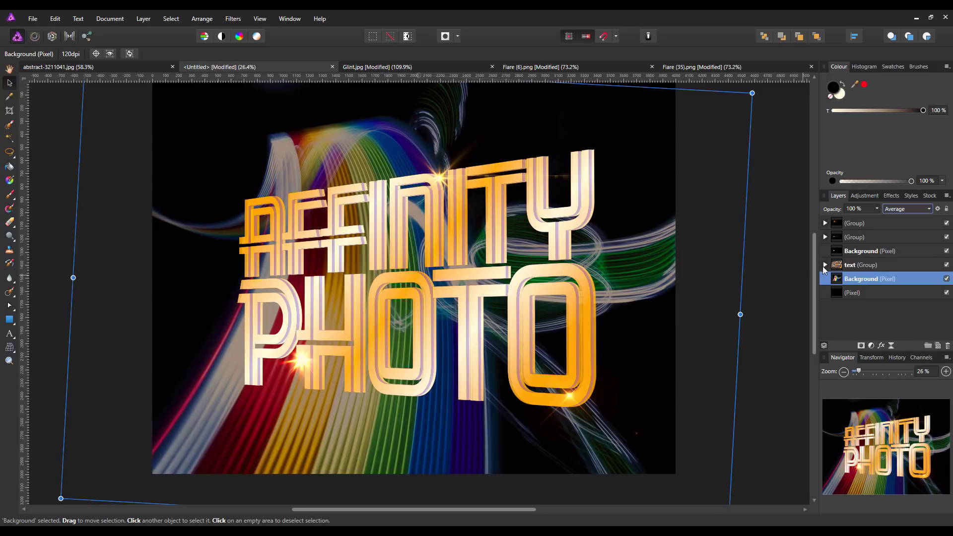
click(877, 209)
drag(878, 218, 853, 218)
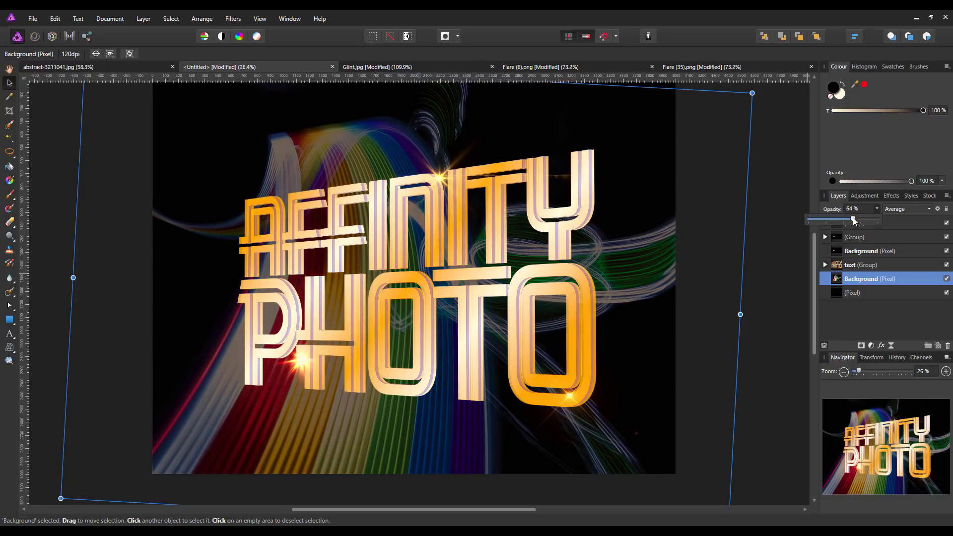
click(785, 254)
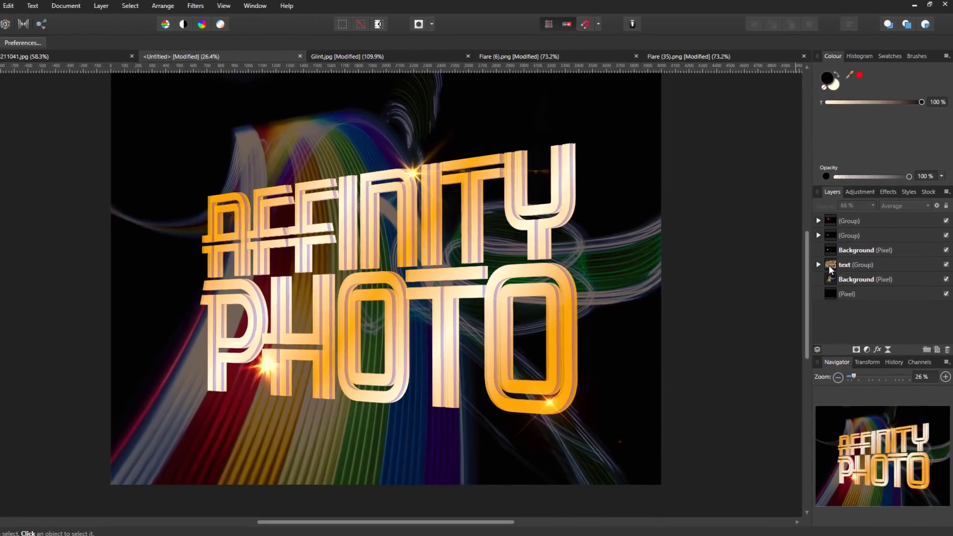
- Apply an inner Bevel / Emboss effect to the text group with a 40 px radius, 143.4° azimuth and 50° elevation
click(839, 264)
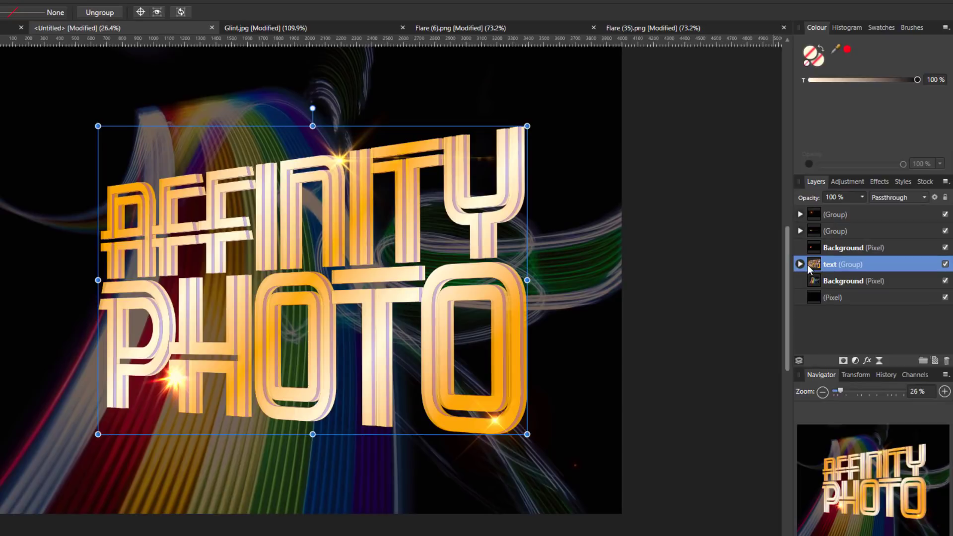
click(868, 360)
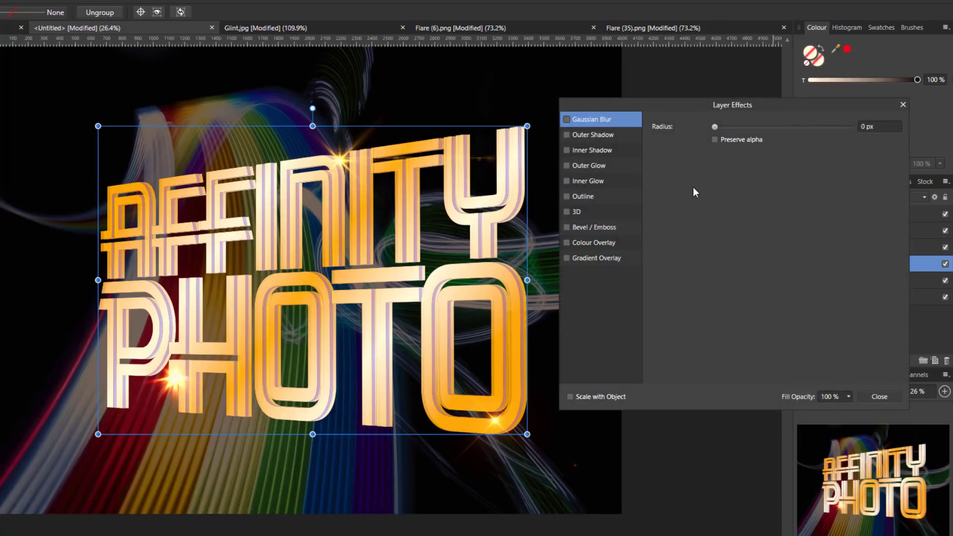
click(566, 228)
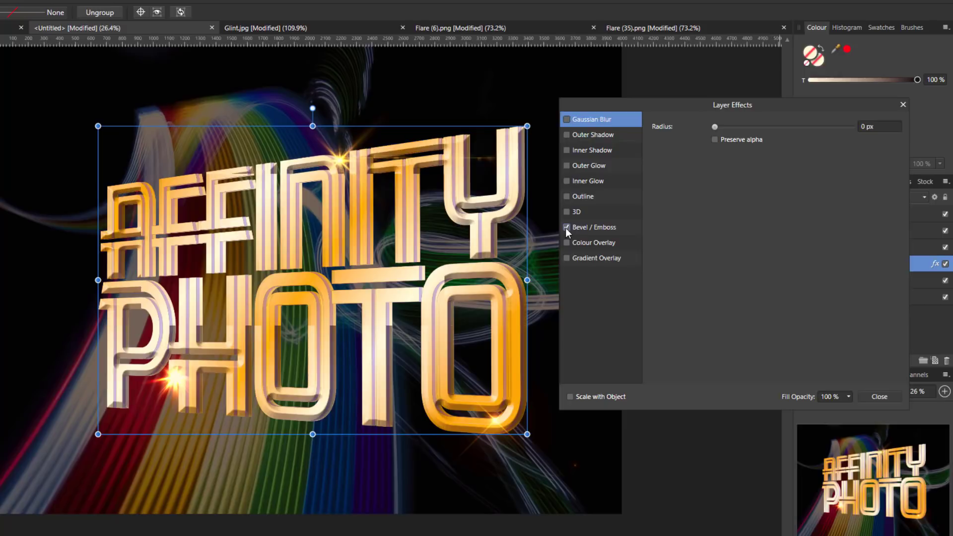
click(596, 228)
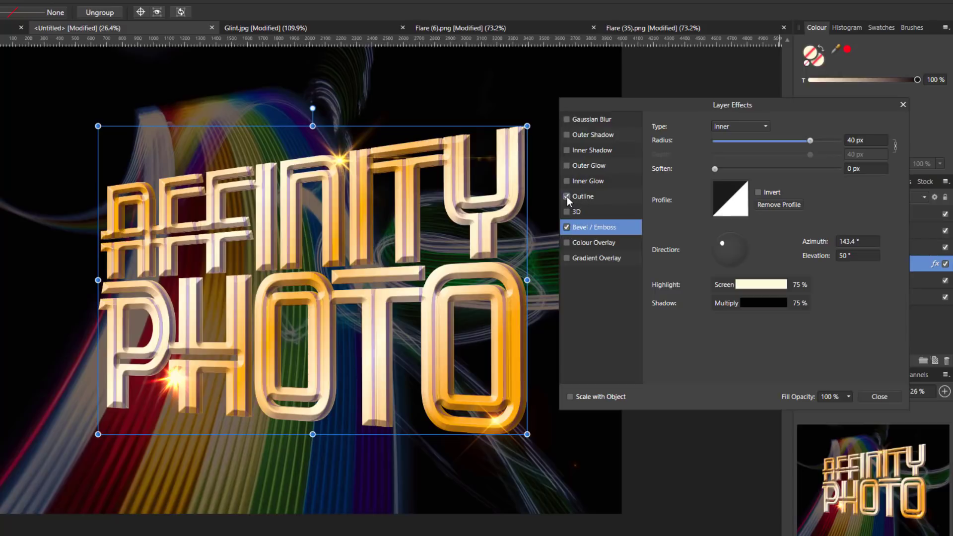
- Add a solid black outside Outline effect of about 12.8 px to the text group and view the artwork without selection handles
click(586, 196)
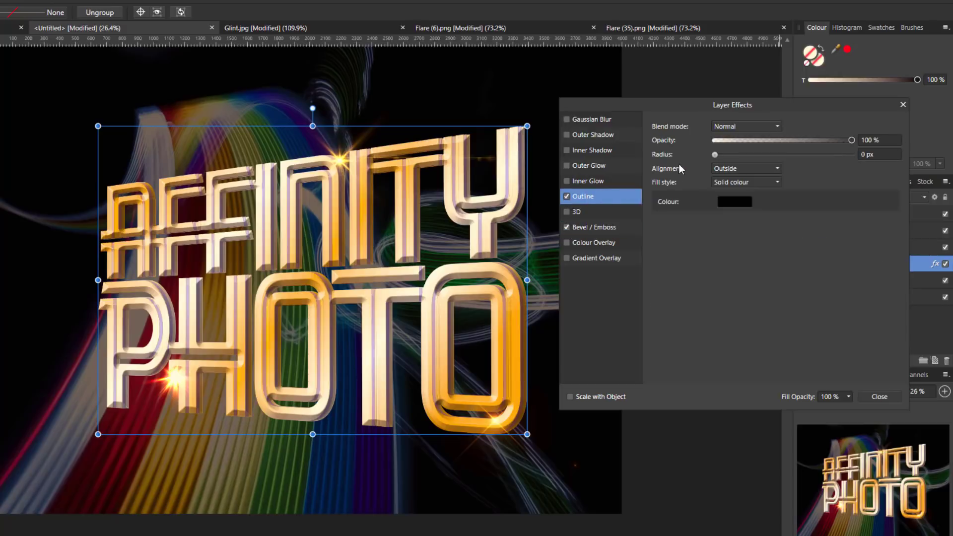
drag(716, 155, 792, 156)
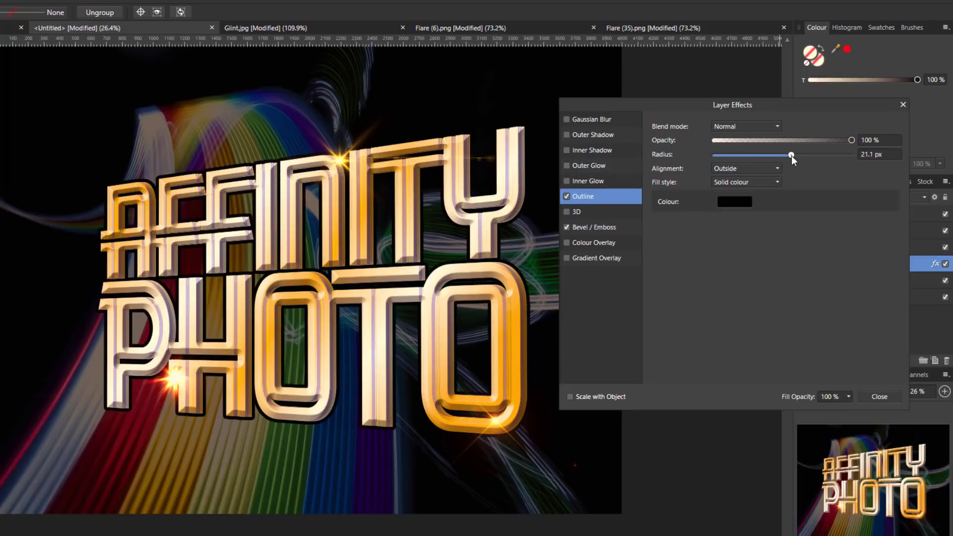
drag(791, 156, 779, 153)
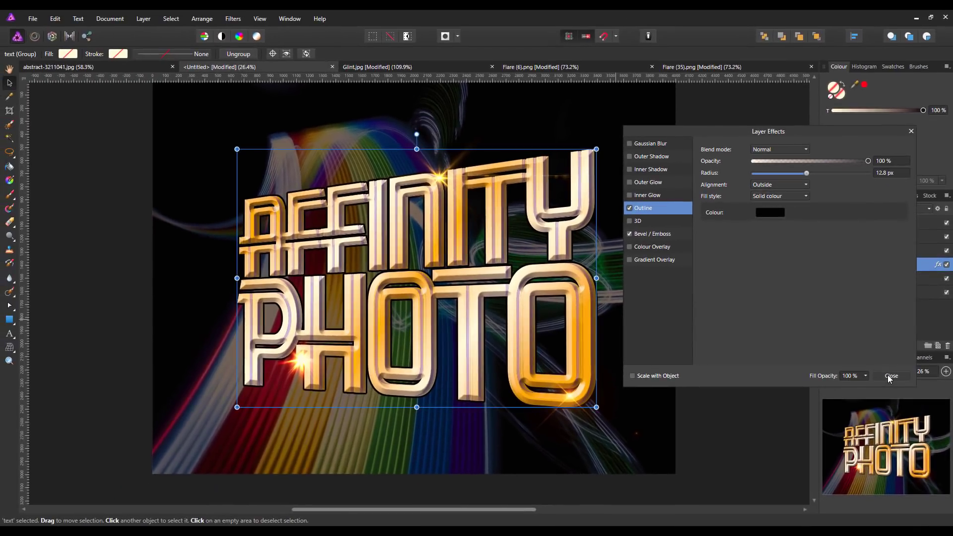
click(891, 376)
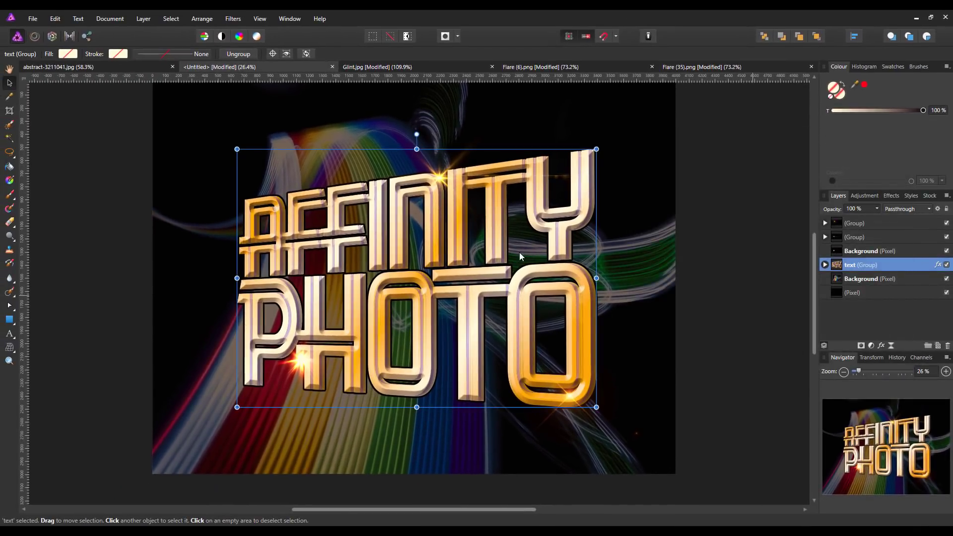
click(9, 69)
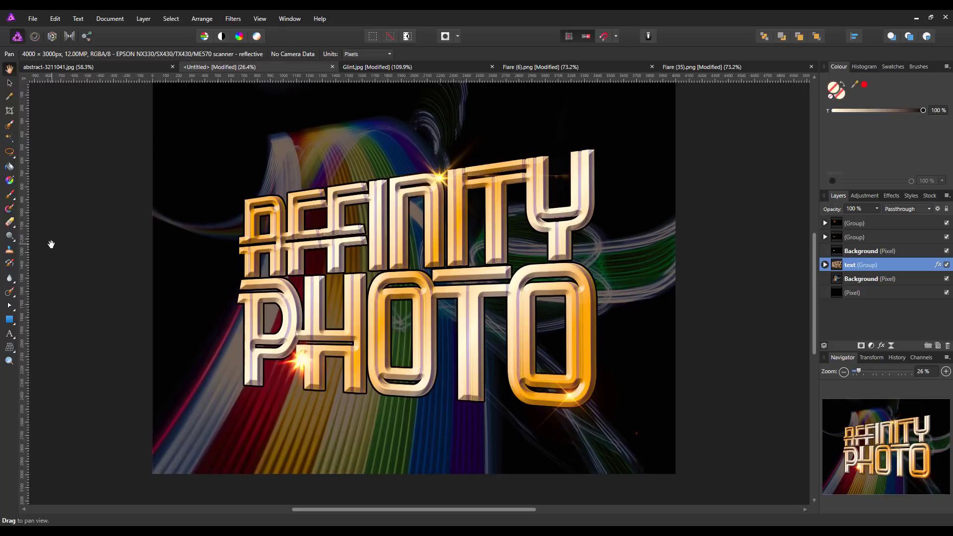